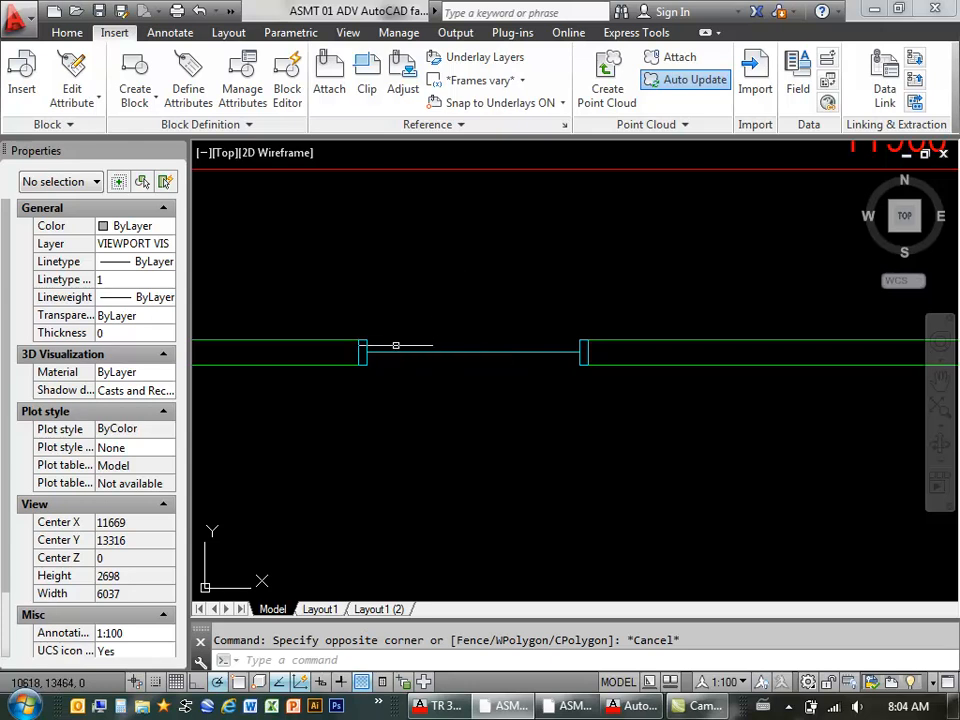
Step: Switch the window block in the Conference room's upper exterior wall to the 100 WALL visibility state
left_click(396, 351)
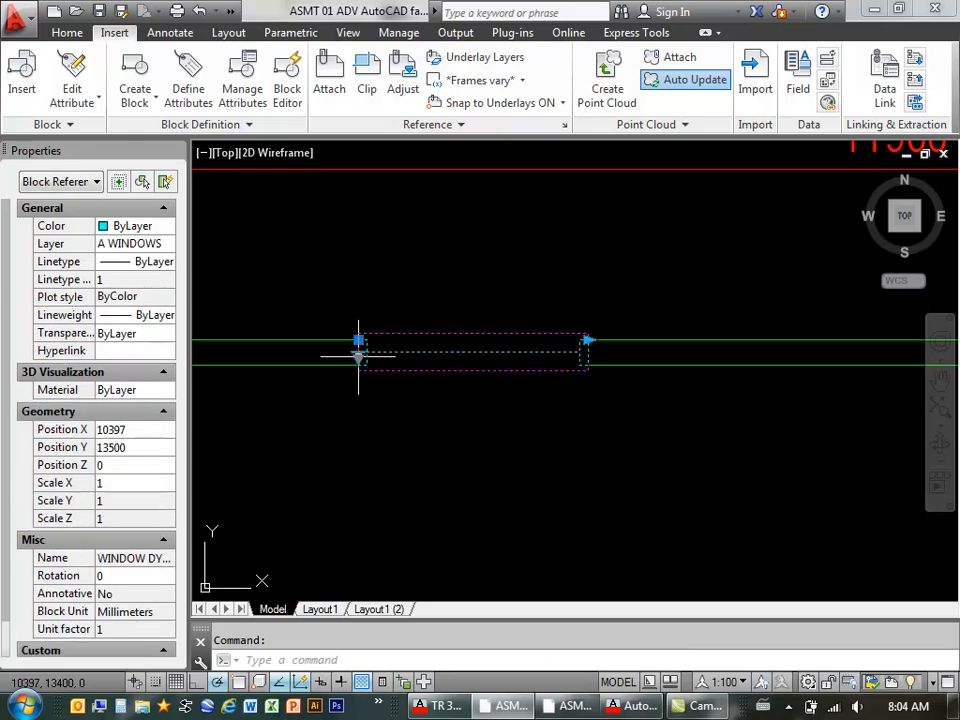
left_click(358, 356)
left_click(425, 390)
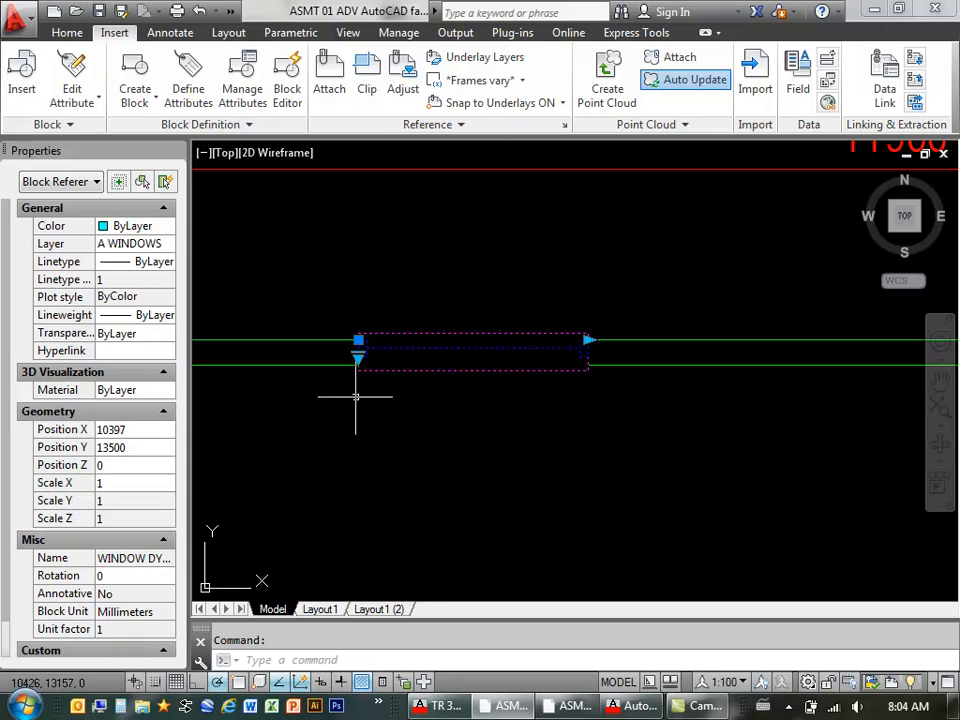
scroll(350, 348, "up", 2)
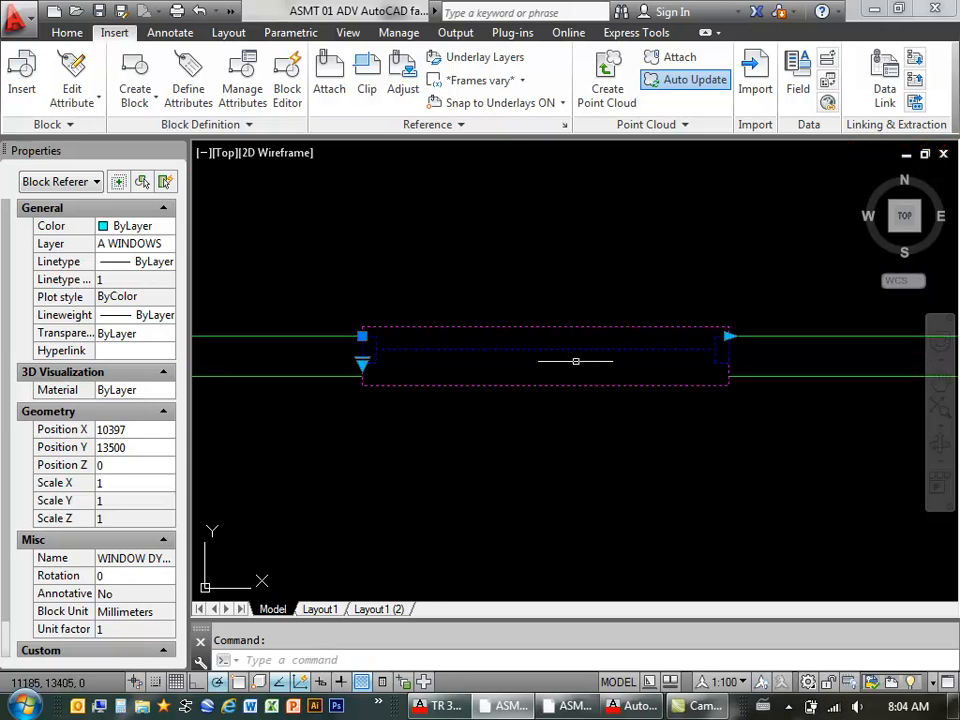
Step: Set the upper exterior wall's window block back to the 150 WALL visibility state and deselect it
left_click(362, 363)
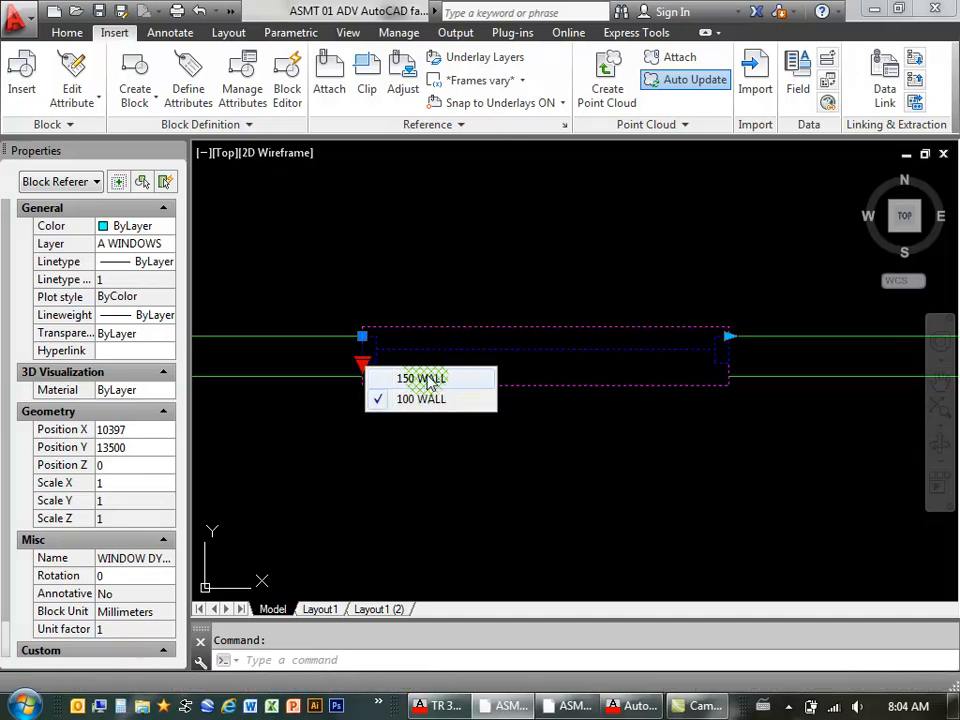
left_click(421, 381)
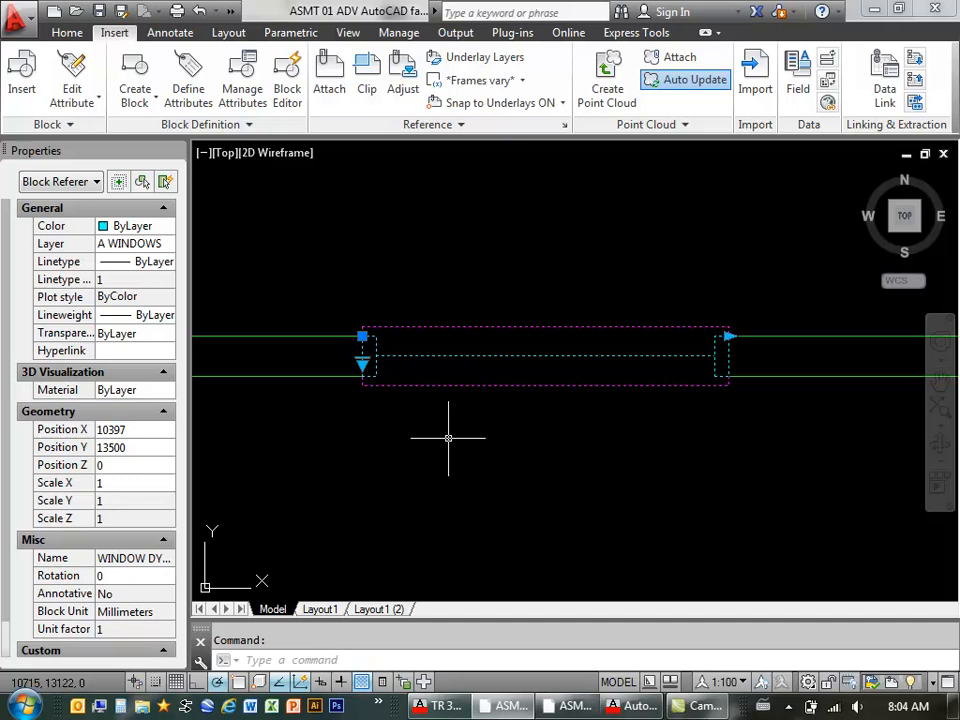
key("Escape")
Step: Shorten the blue window block in the interior wall between Conference and Office 002 by stretching its right end inward
scroll(454, 343, "down", 5)
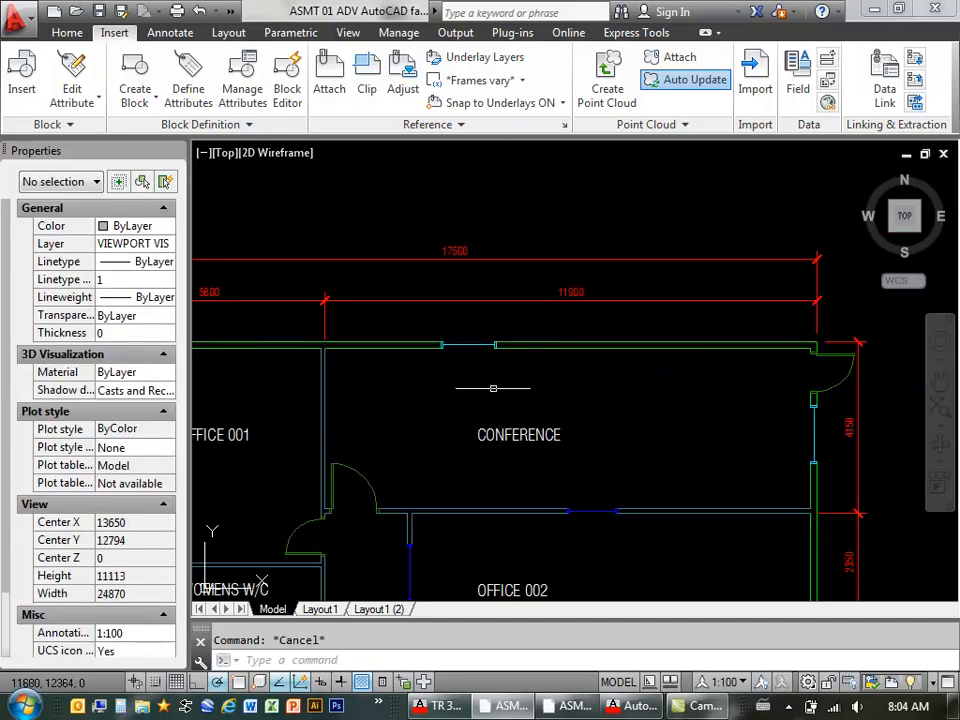
scroll(519, 287, "up", 6)
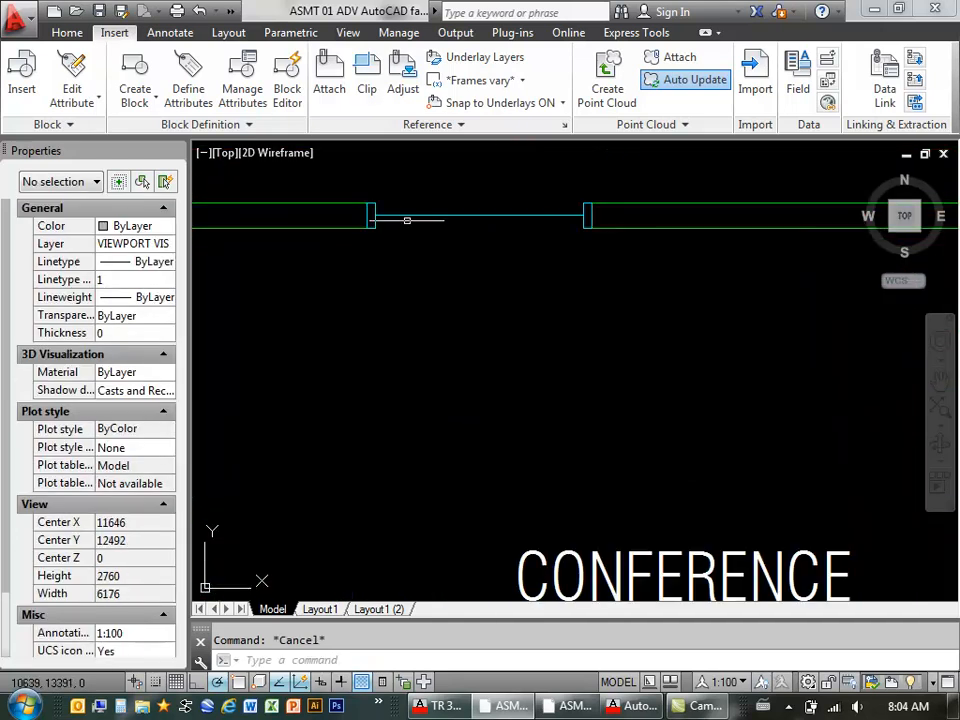
middle_click_drag(675, 394, 559, 236)
middle_click_drag(598, 407, 526, 329)
scroll(599, 388, "up", 3)
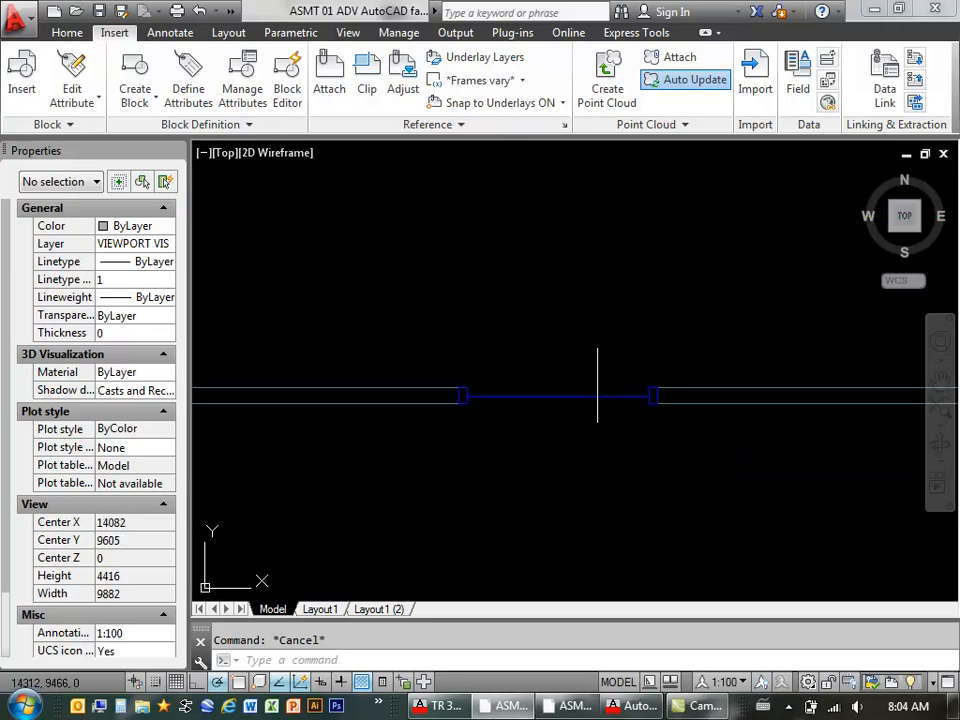
mouse_move(516, 412)
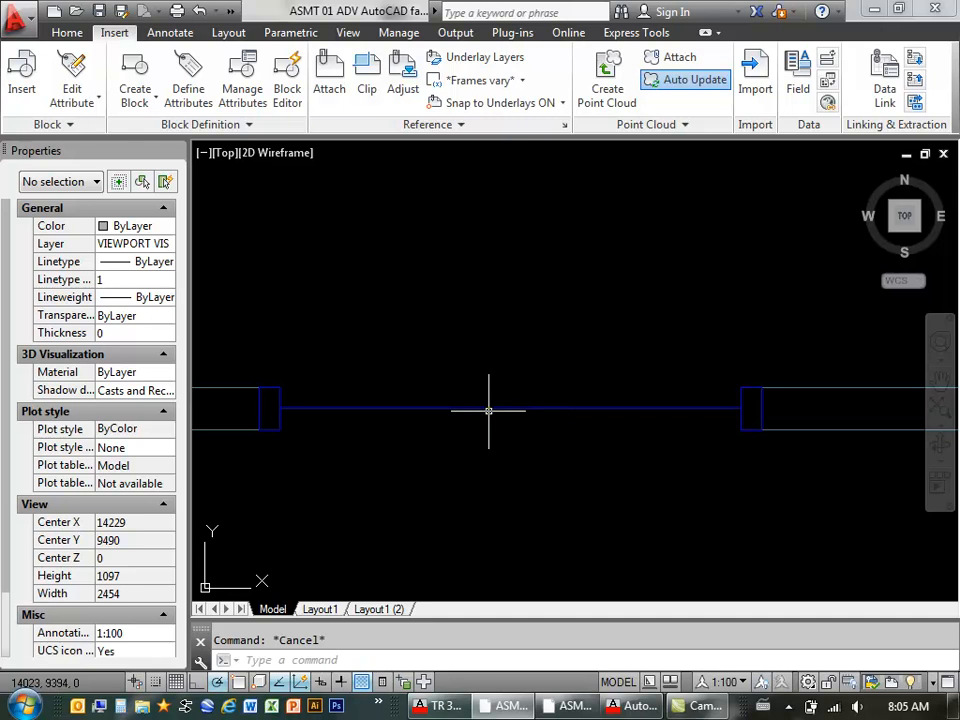
left_click(493, 407)
left_click(760, 389)
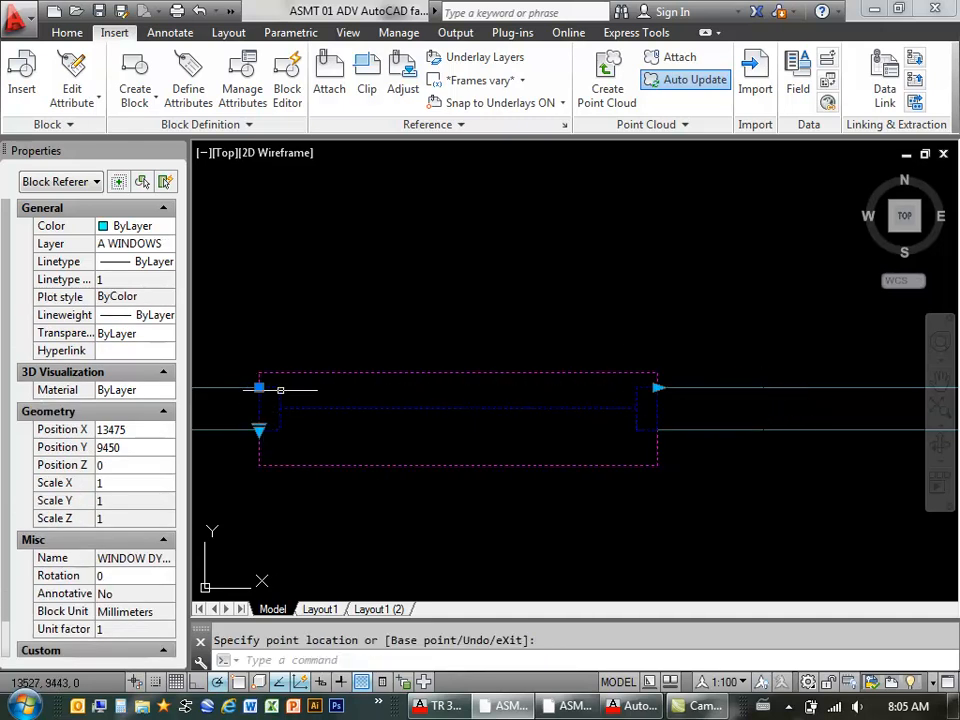
key("Escape")
Step: Make A WINDOWS the current layer
scroll(386, 285, "down", 12)
middle_click_drag(456, 489, 341, 512)
scroll(431, 371, "up", 2)
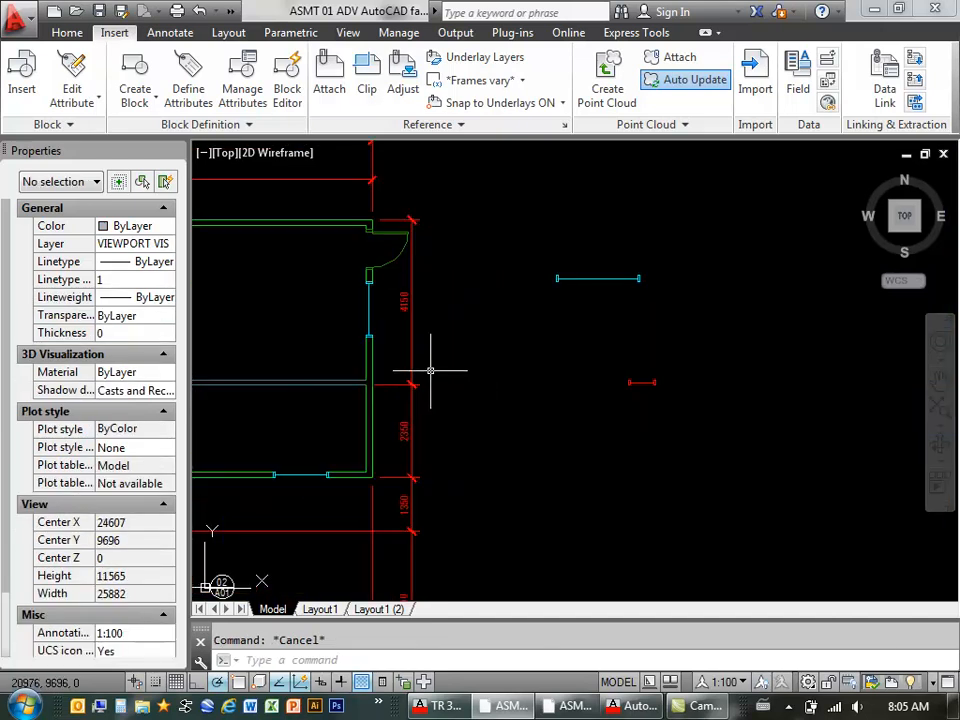
middle_click_drag(431, 371, 524, 415)
left_click(67, 32)
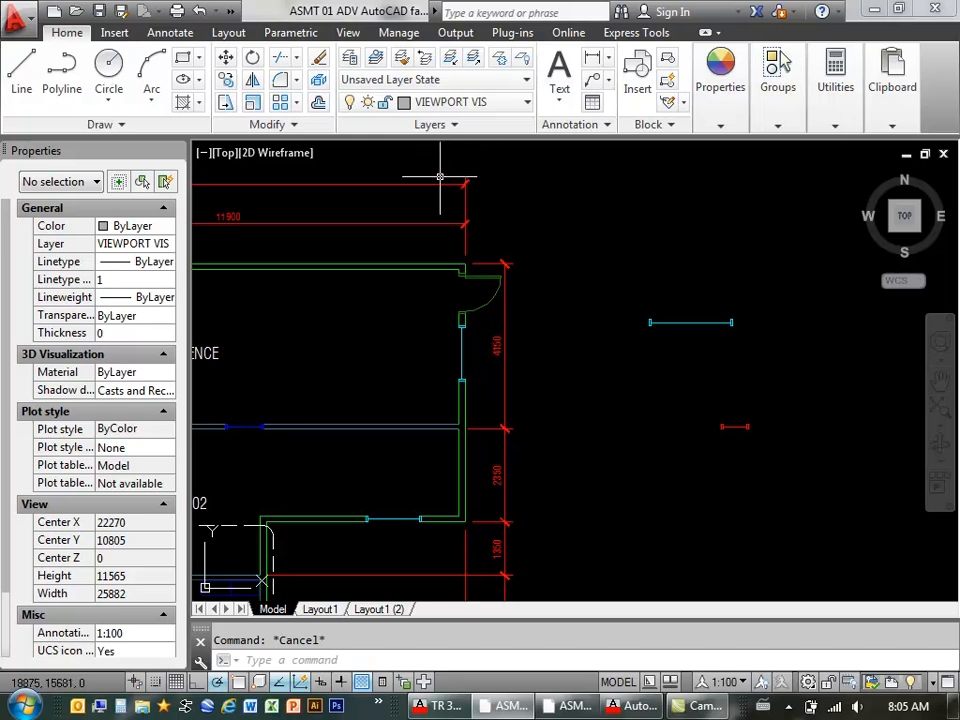
left_click(470, 110)
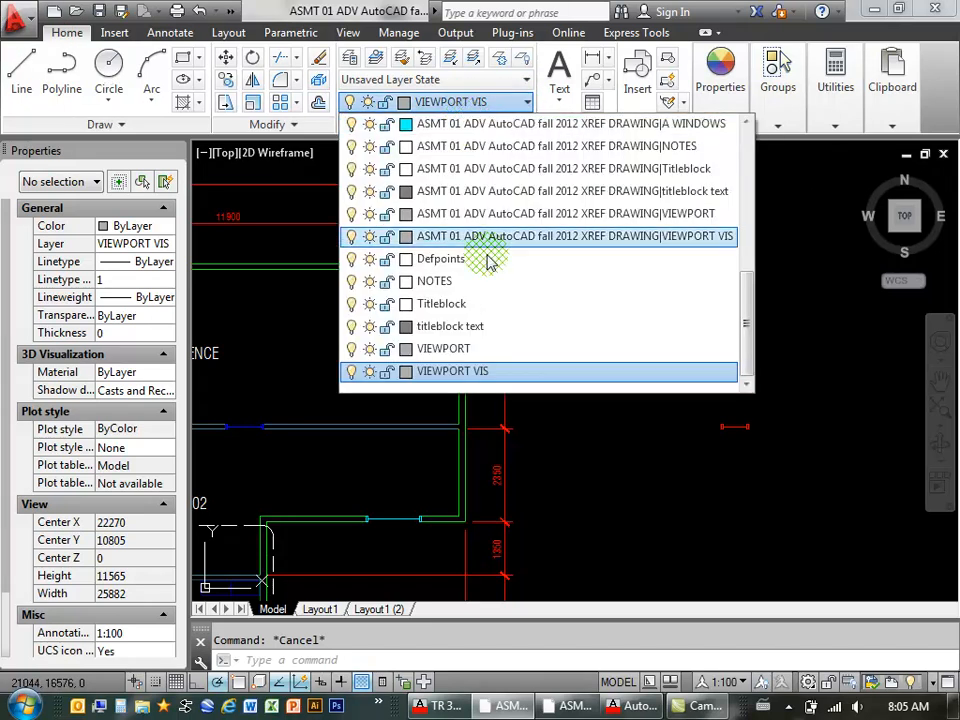
left_click_drag(746, 311, 745, 133)
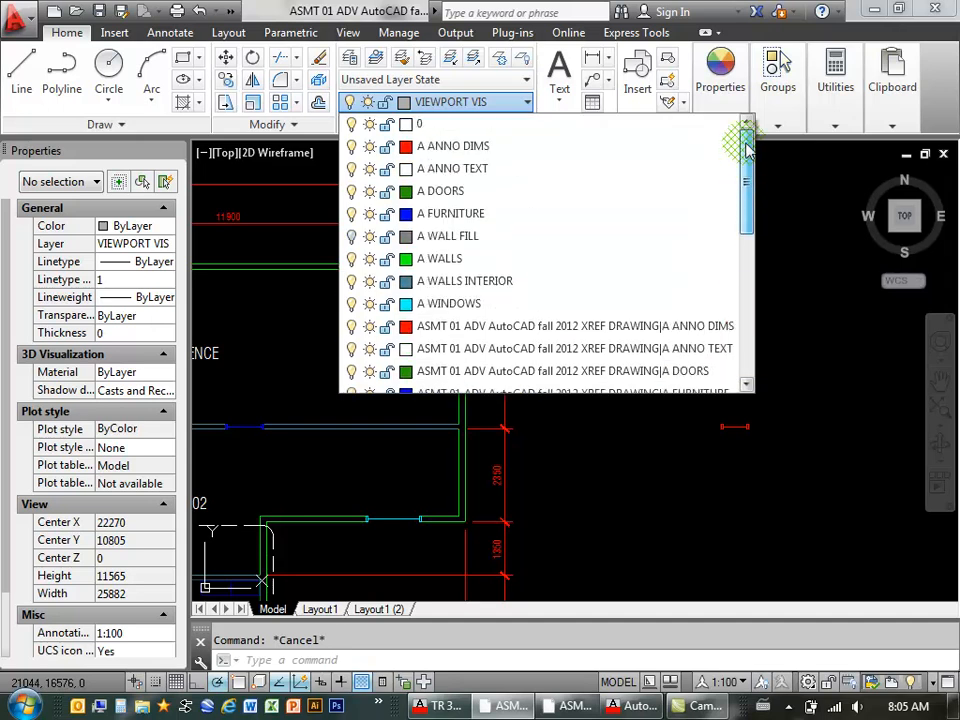
left_click(445, 304)
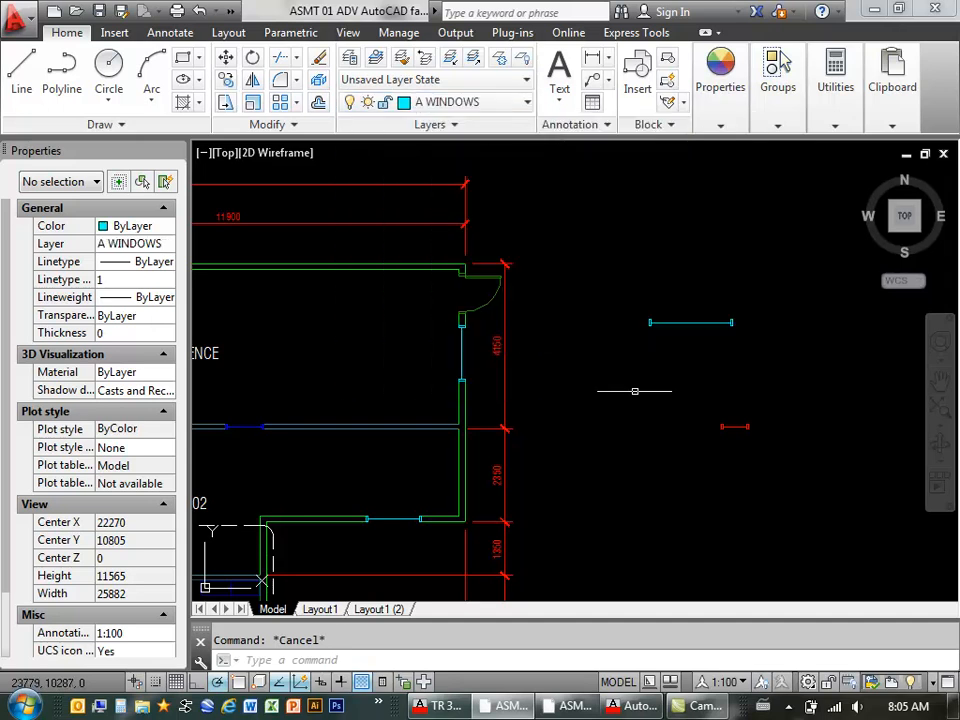
Step: Draw a 50 by 150 rectangle in the empty area beside the floor plan as the first window jamb
scroll(634, 328, "up", 2)
scroll(636, 428, "up", 2)
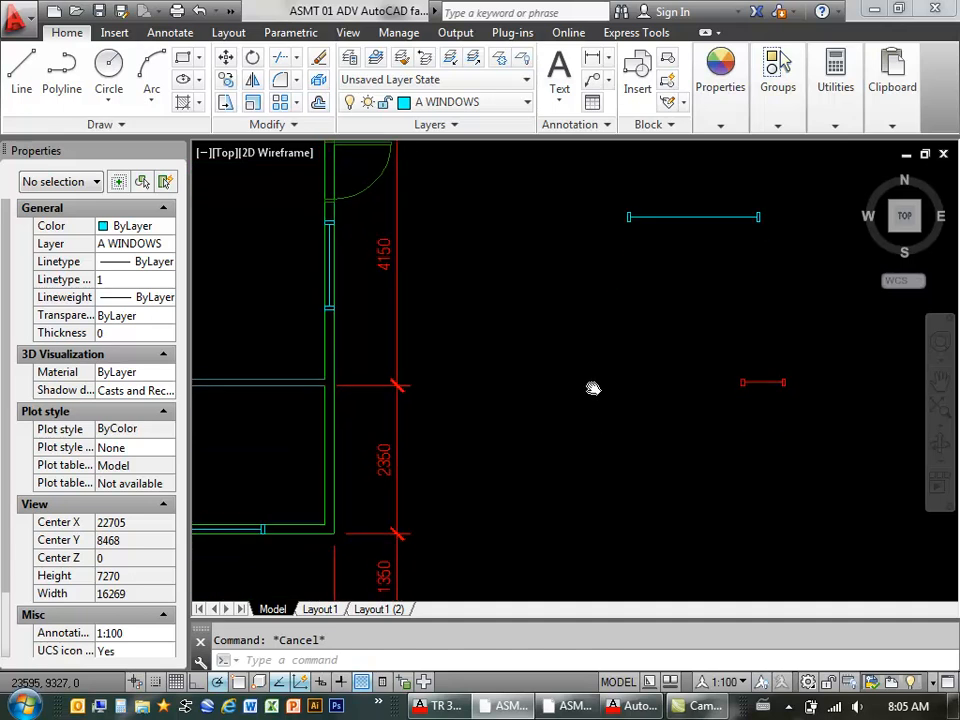
scroll(594, 390, "up", 2)
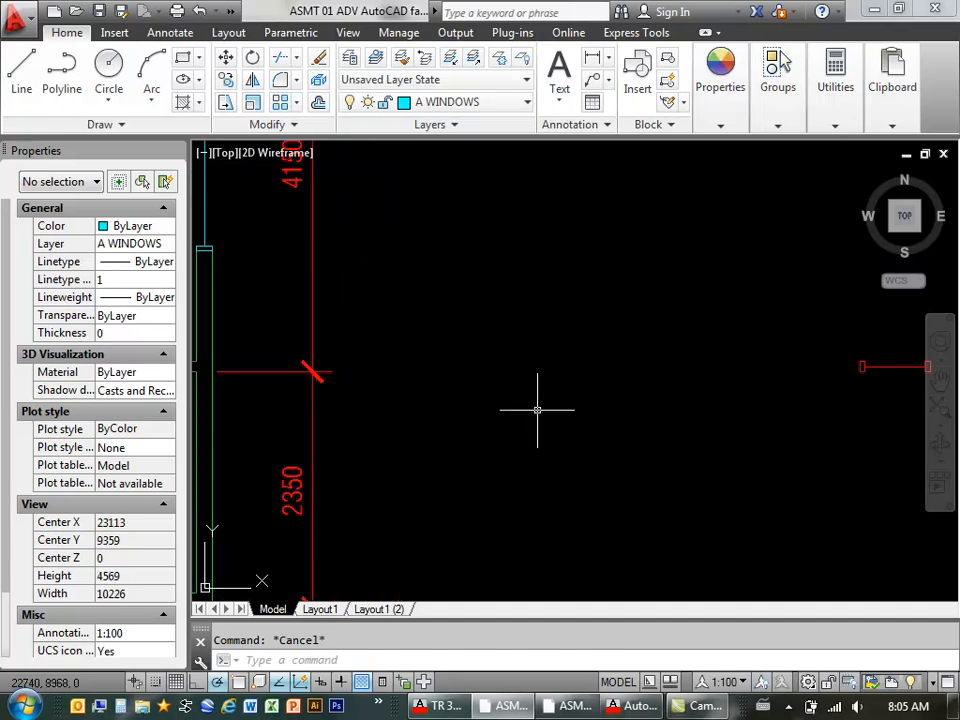
type("rec")
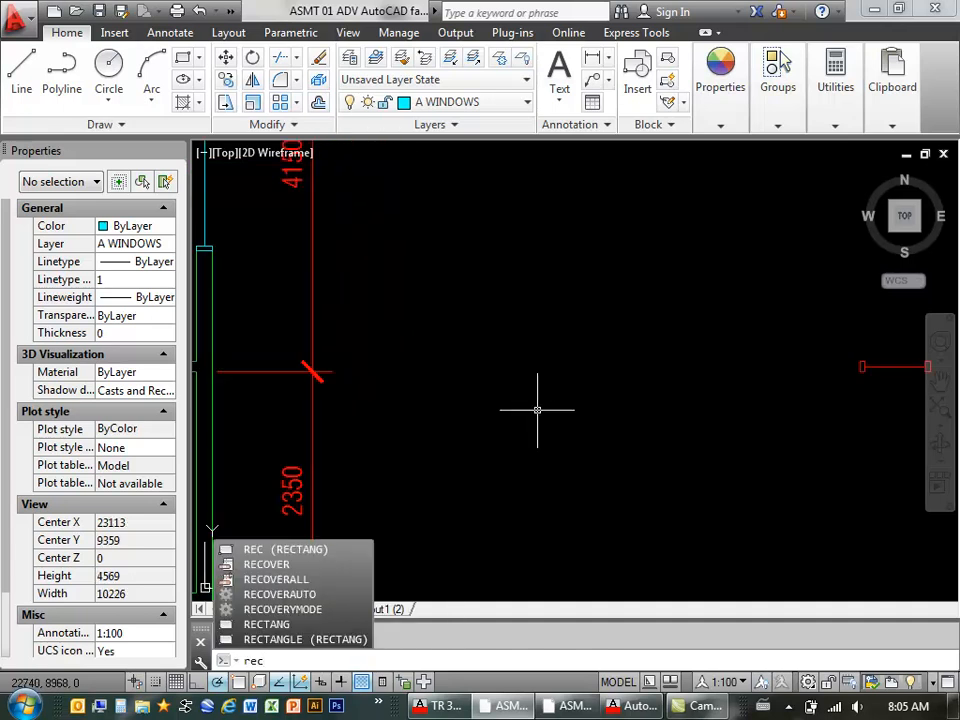
key("Return")
left_click(501, 298)
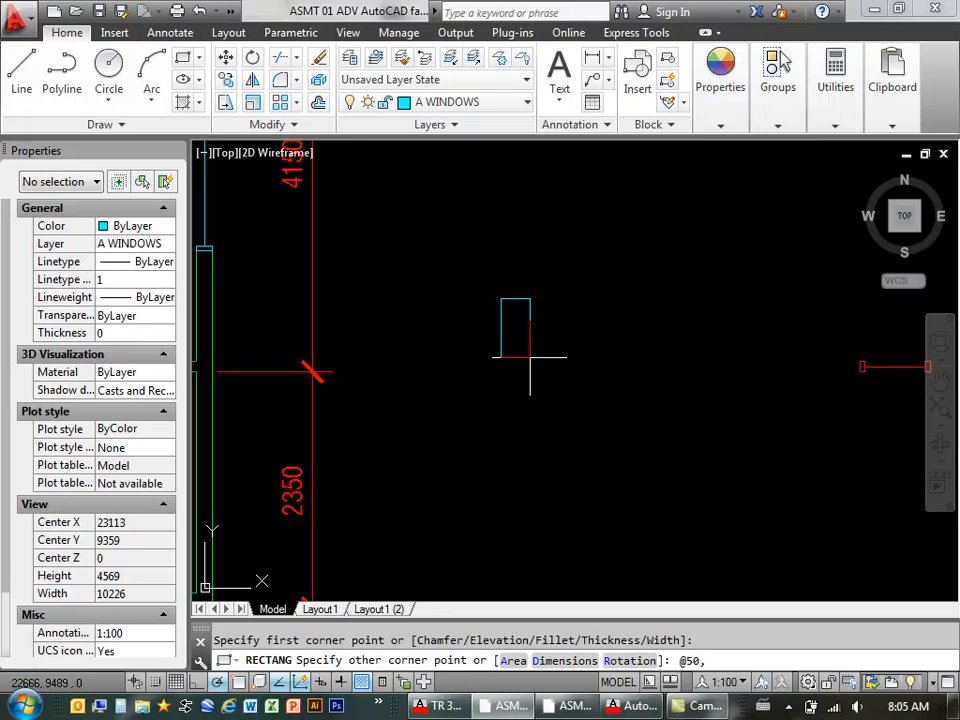
key("Return")
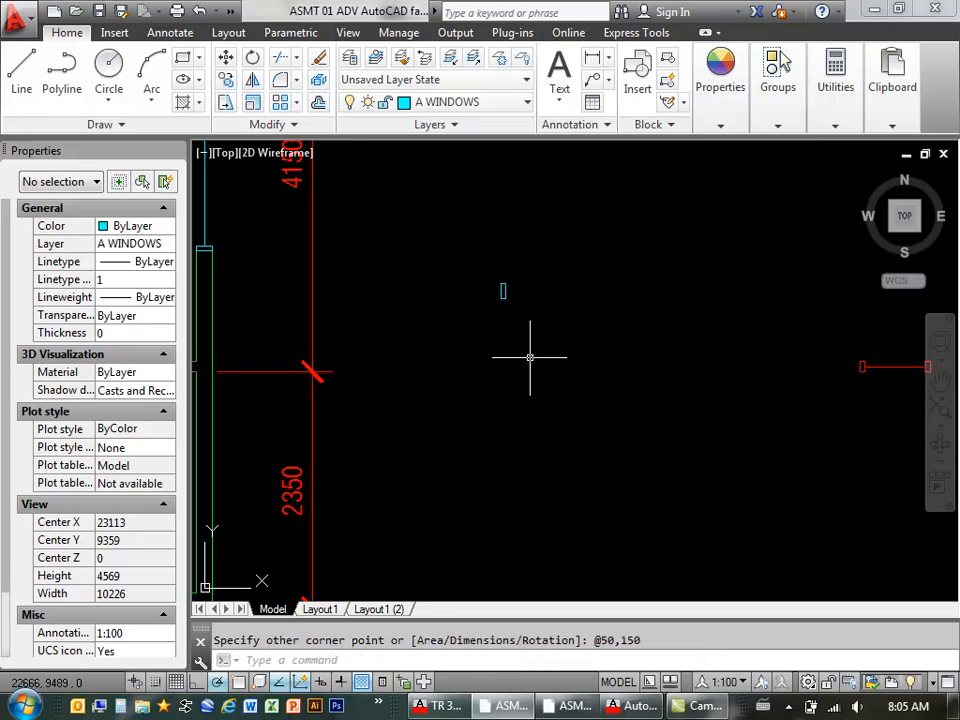
Step: Copy the jamb rectangle 950 horizontally to the right to form the opposite jamb
scroll(512, 268, "up", 4)
middle_click_drag(489, 347, 415, 351)
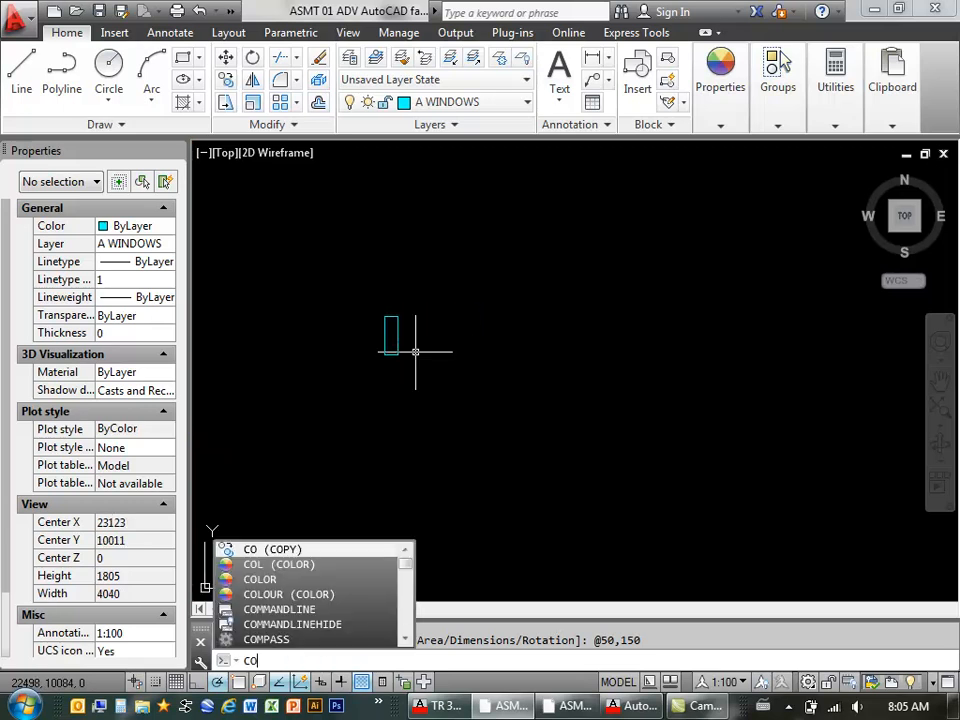
type("p")
key("Return")
left_click(358, 283)
left_click(427, 370)
key("Return")
left_click(417, 388)
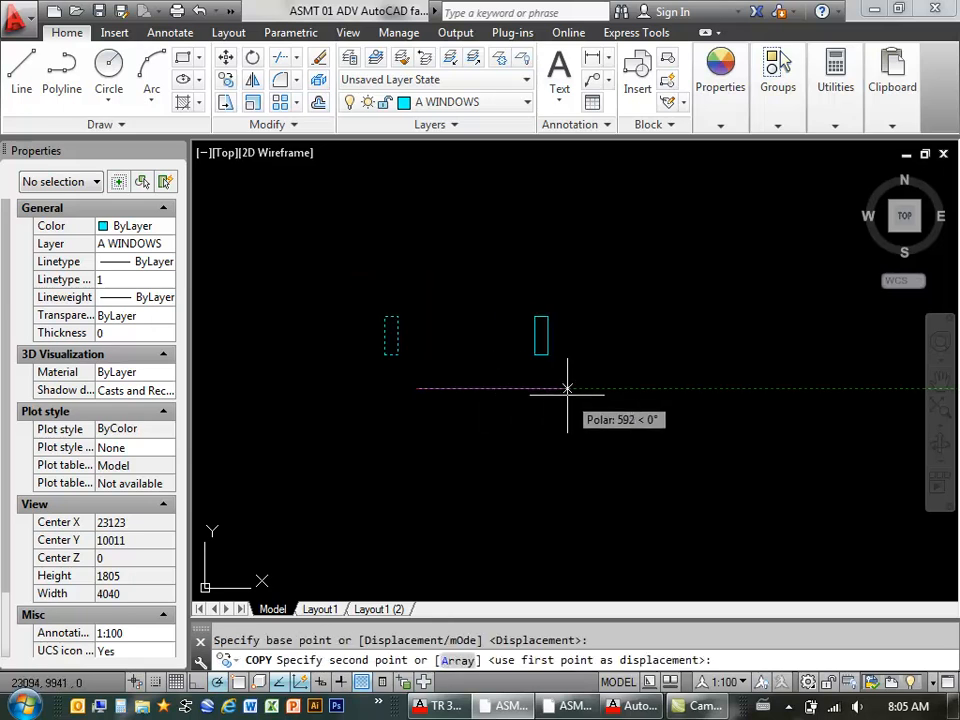
type("950")
key("Return")
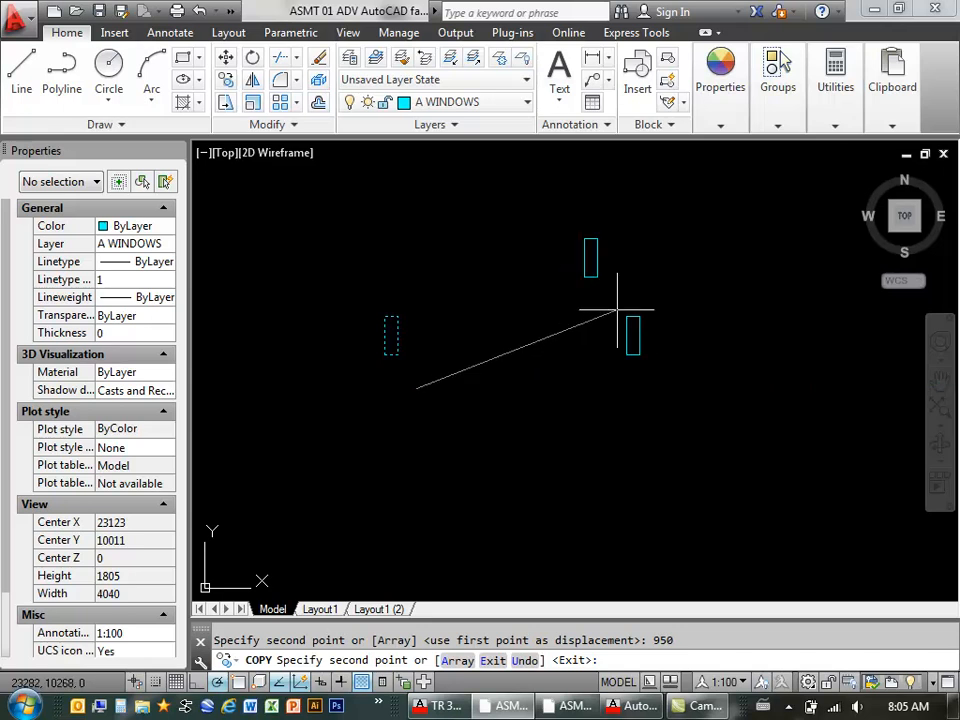
right_click(603, 241)
left_click(649, 253)
Step: Turn on object snap and draw the glass line between the midpoints of the two jambs' inner sides
scroll(560, 331, "up", 2)
left_click(21, 70)
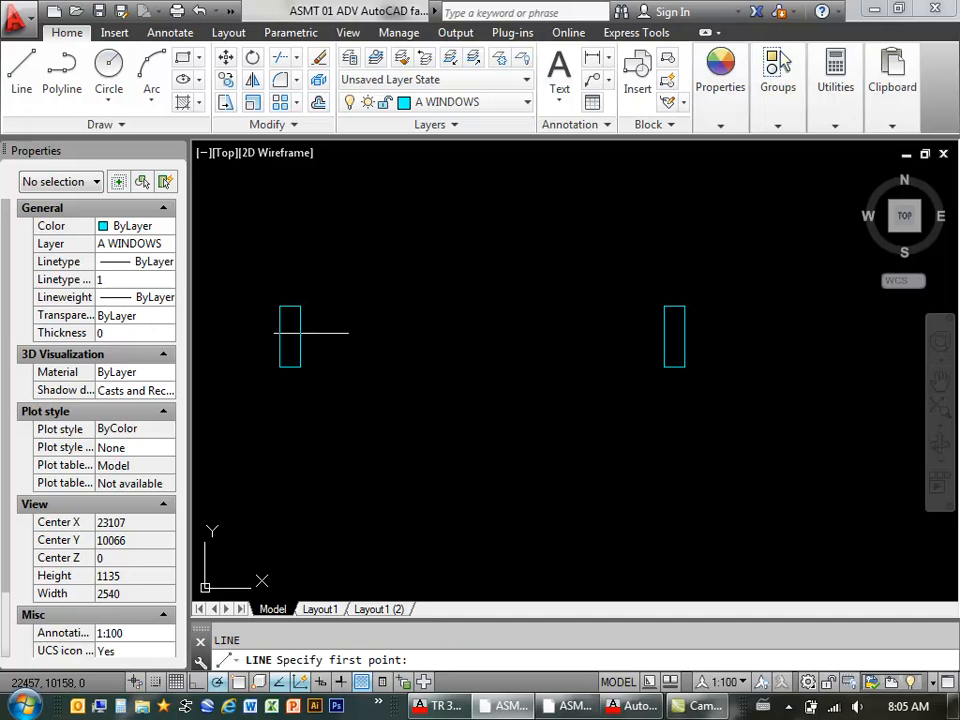
key("F3")
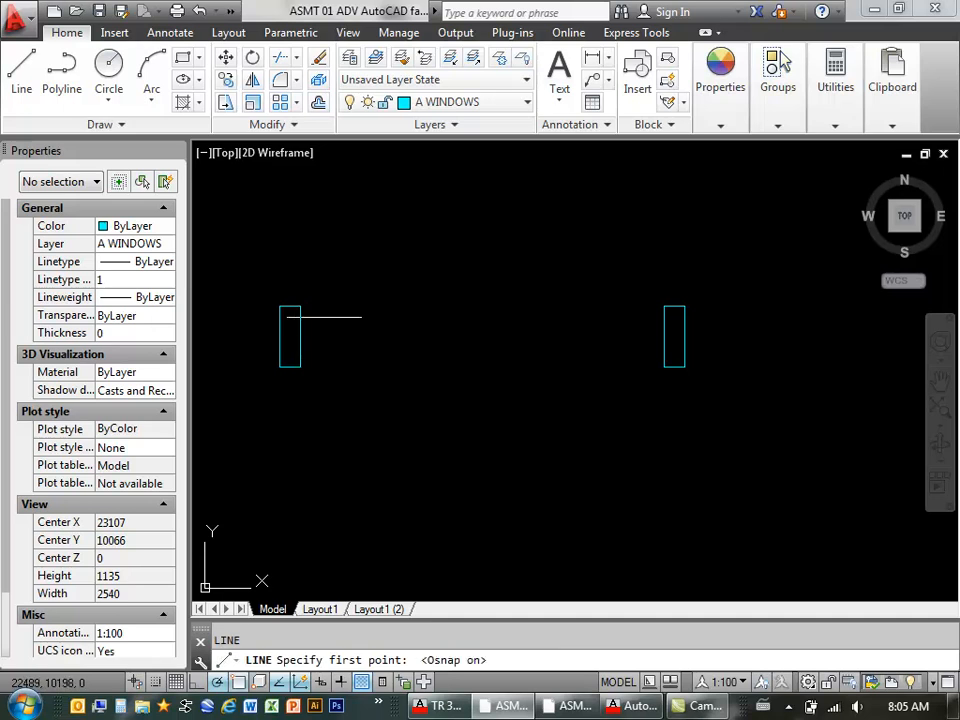
left_click(300, 336)
left_click(666, 337)
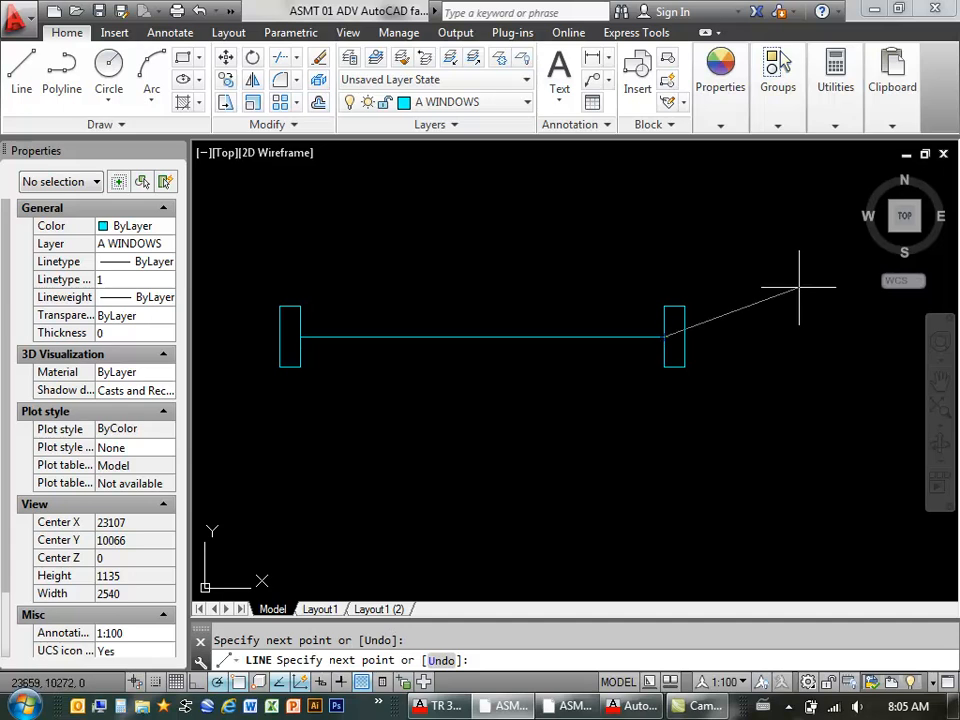
right_click(765, 332)
left_click(821, 357)
Step: Copy the whole window, both jambs and the glass line, 300 straight down
middle_click_drag(603, 366, 633, 360)
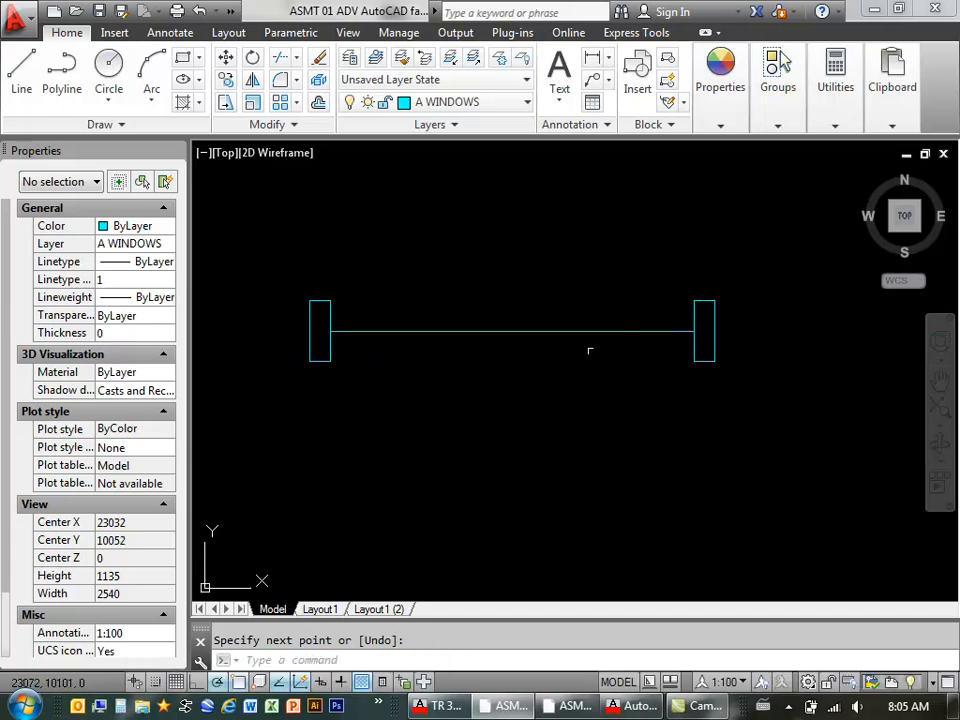
middle_click_drag(510, 317, 511, 266)
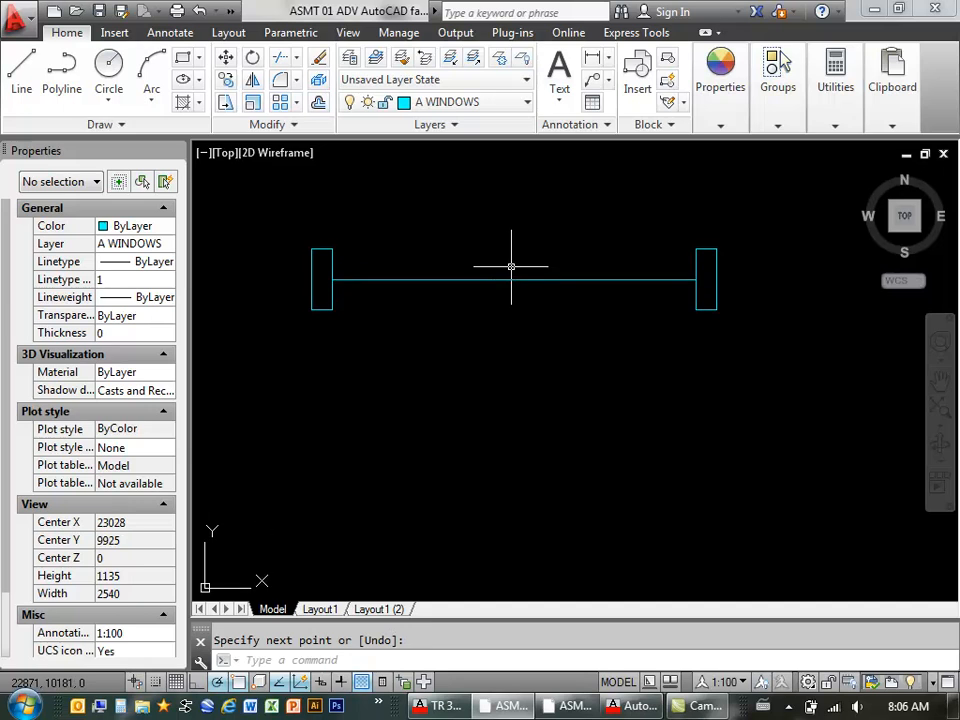
type("cp")
key("Return")
left_click(285, 216)
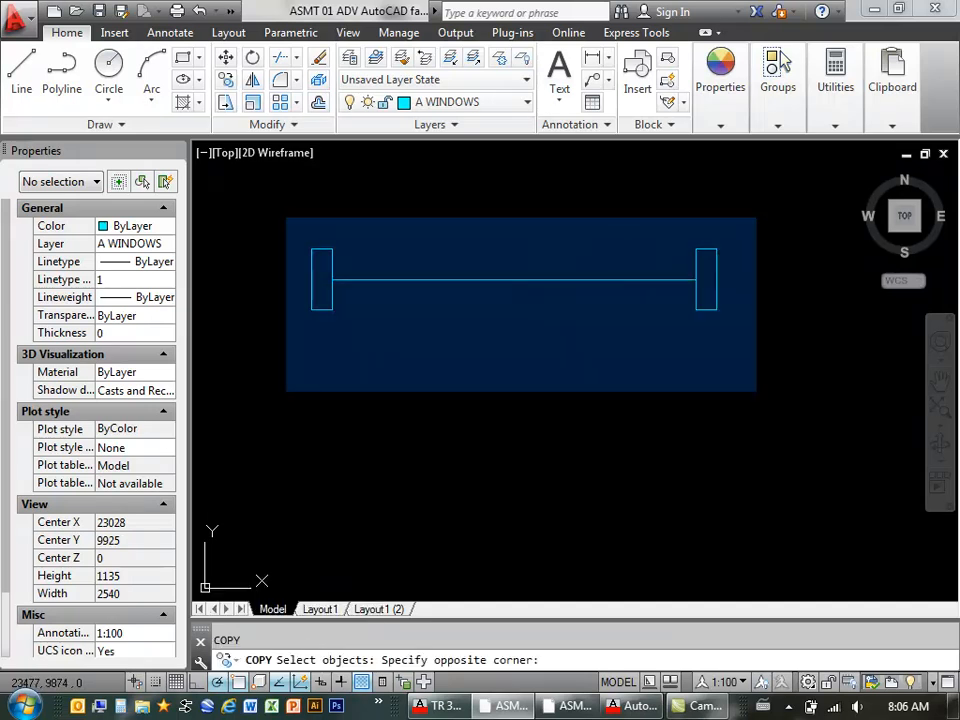
left_click(774, 379)
key("Return")
left_click(776, 266)
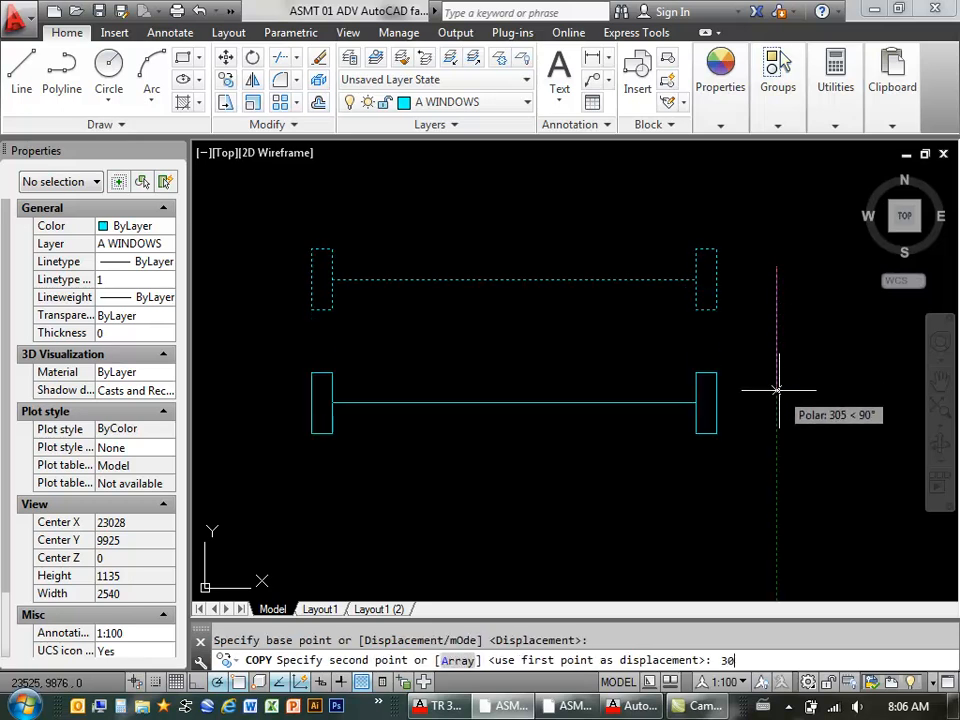
key("Return")
right_click(768, 307)
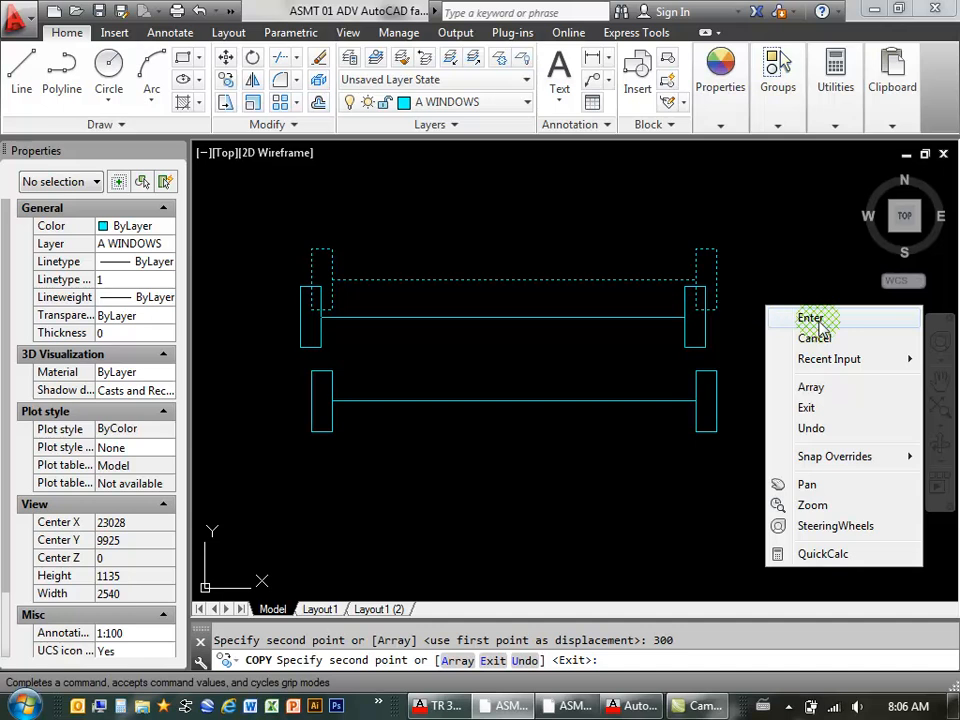
left_click(817, 318)
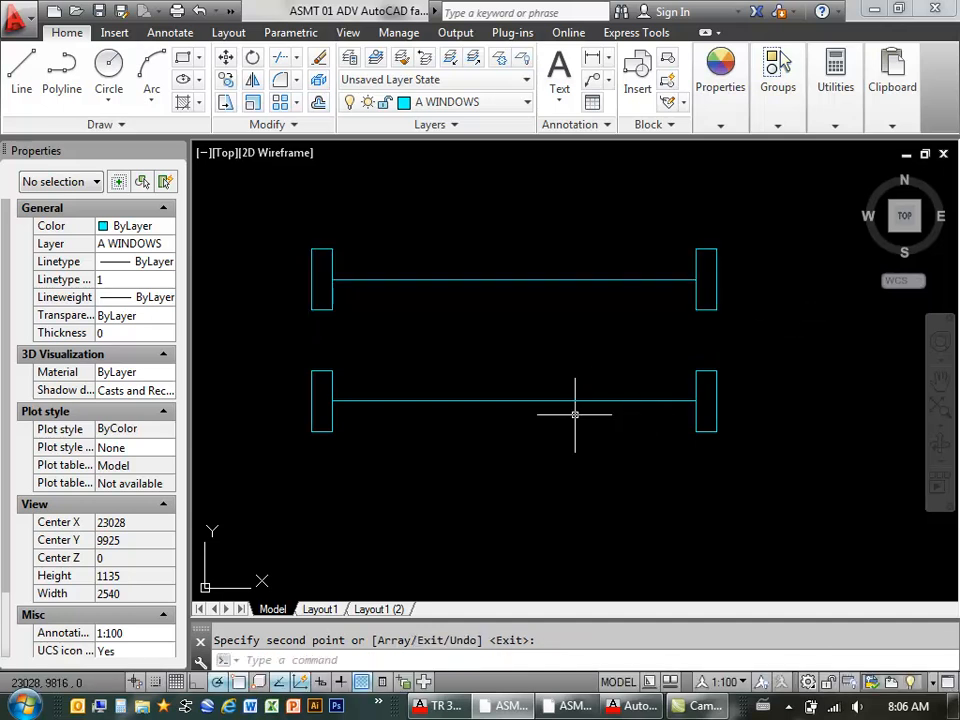
Step: Stretch the lower ends of both jambs in the lower window copy upward by 50
type("s")
key("Return")
left_click(779, 418)
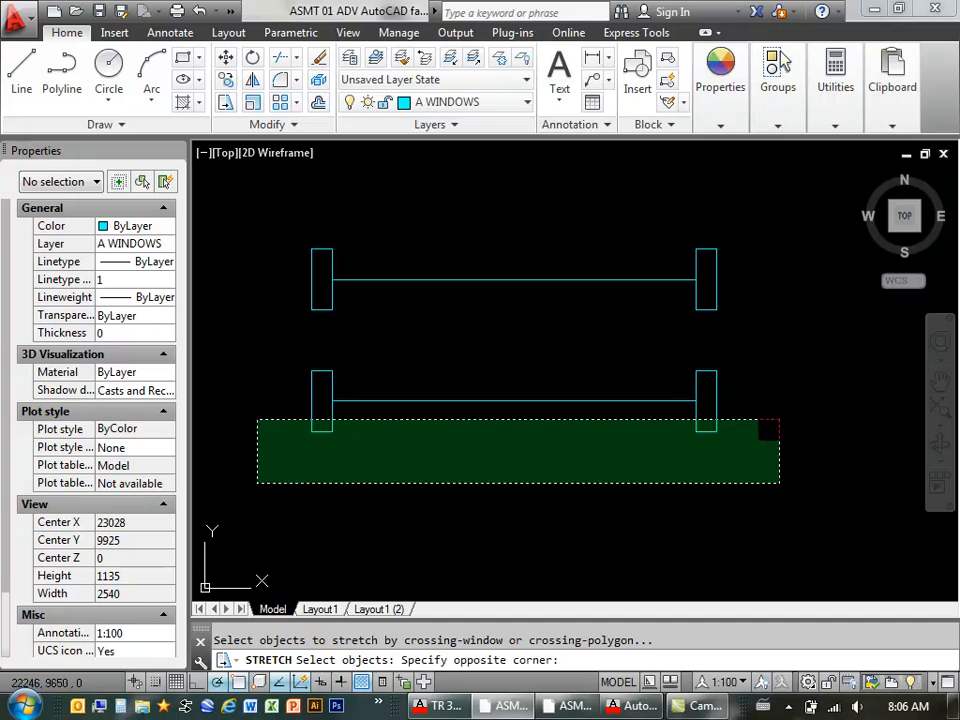
left_click(264, 482)
left_click(265, 440)
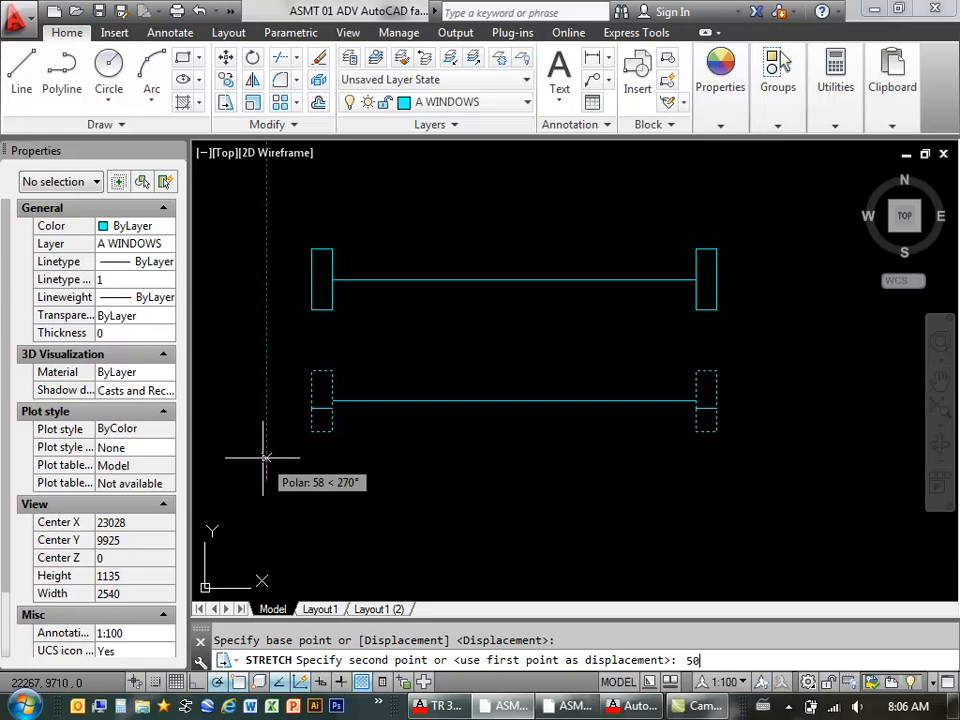
key("Return")
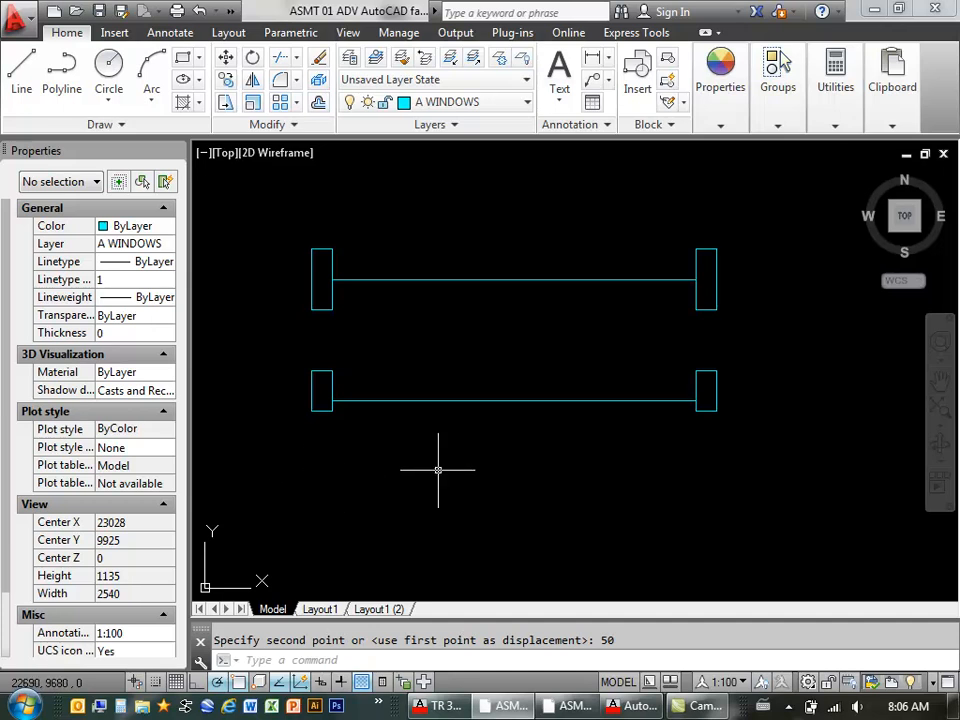
Step: Move the lower window's glass line up to the midpoint of the jambs' inner sides
type("m")
key("Return")
left_click(456, 381)
left_click(420, 414)
key("Return")
scroll(351, 395, "up", 2)
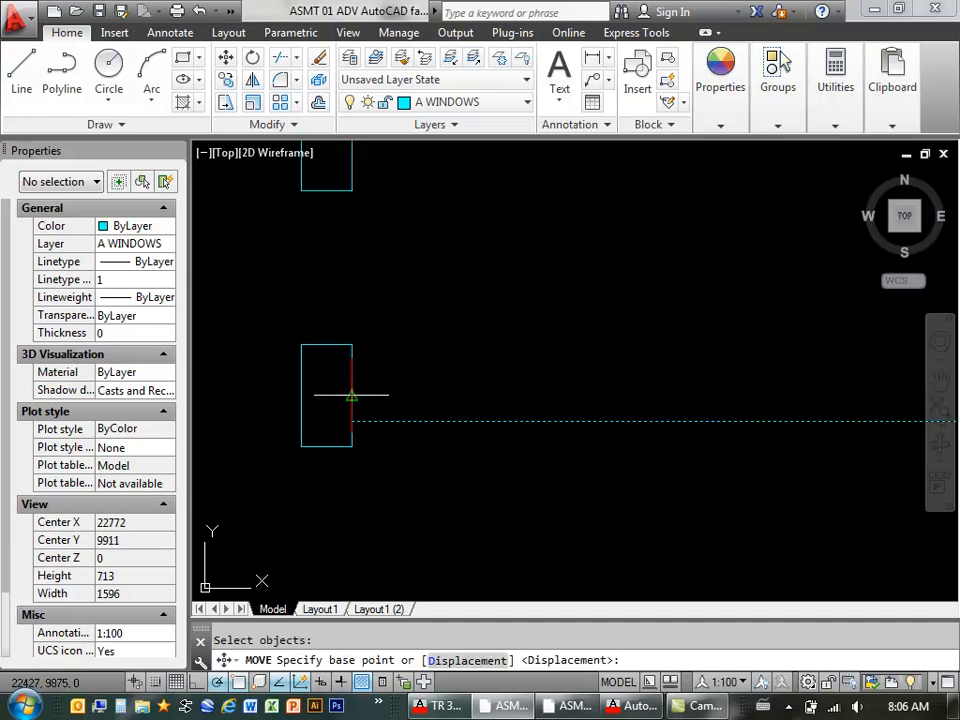
left_click(349, 396)
scroll(349, 396, "down", 3)
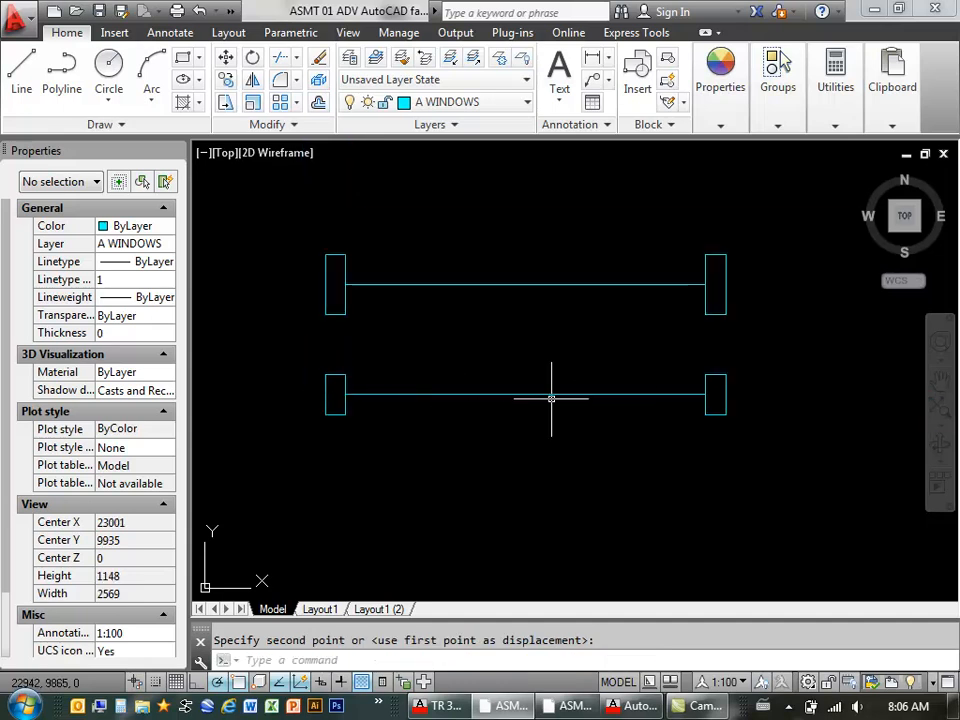
key("Escape")
Step: Set the colour of the whole lower window, both jambs and the glass line, to Red
left_click(297, 354)
left_click(836, 476)
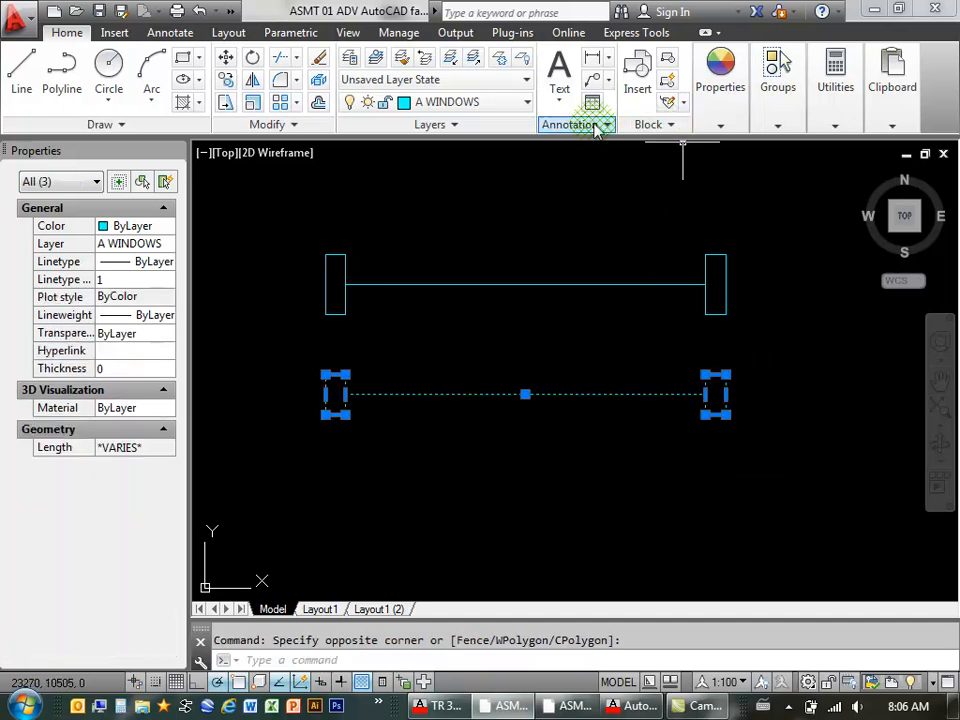
left_click(716, 124)
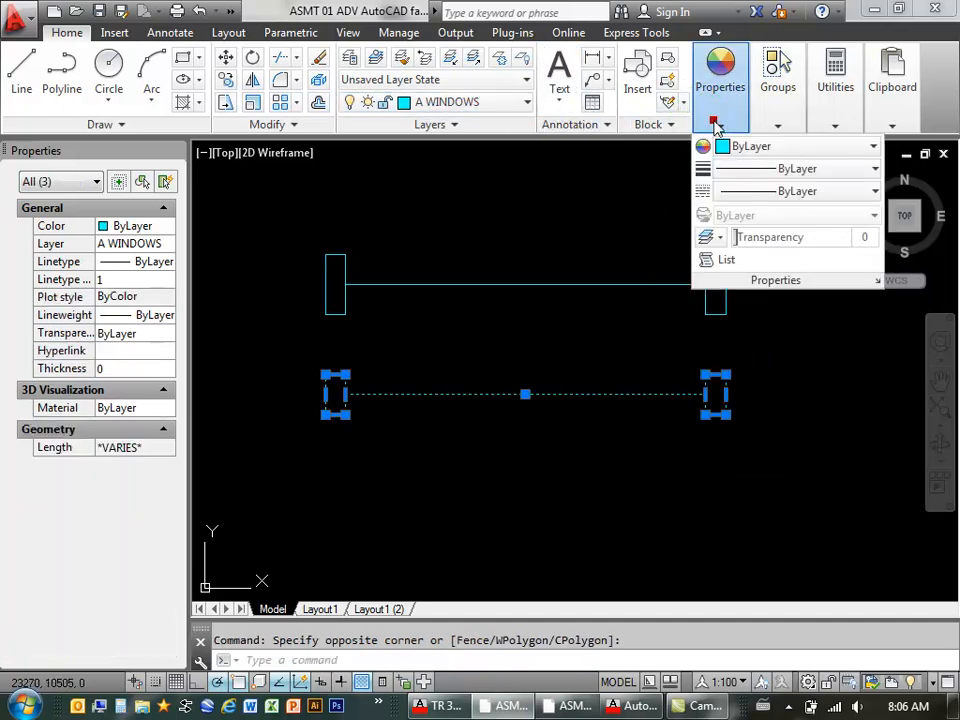
left_click(752, 147)
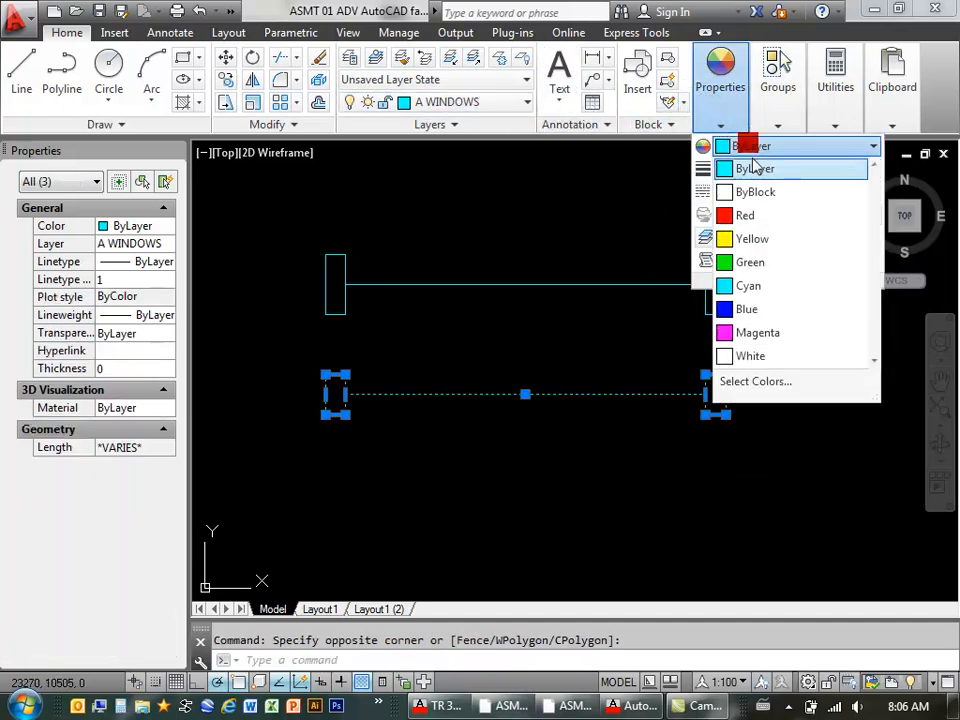
left_click(752, 216)
key("Escape")
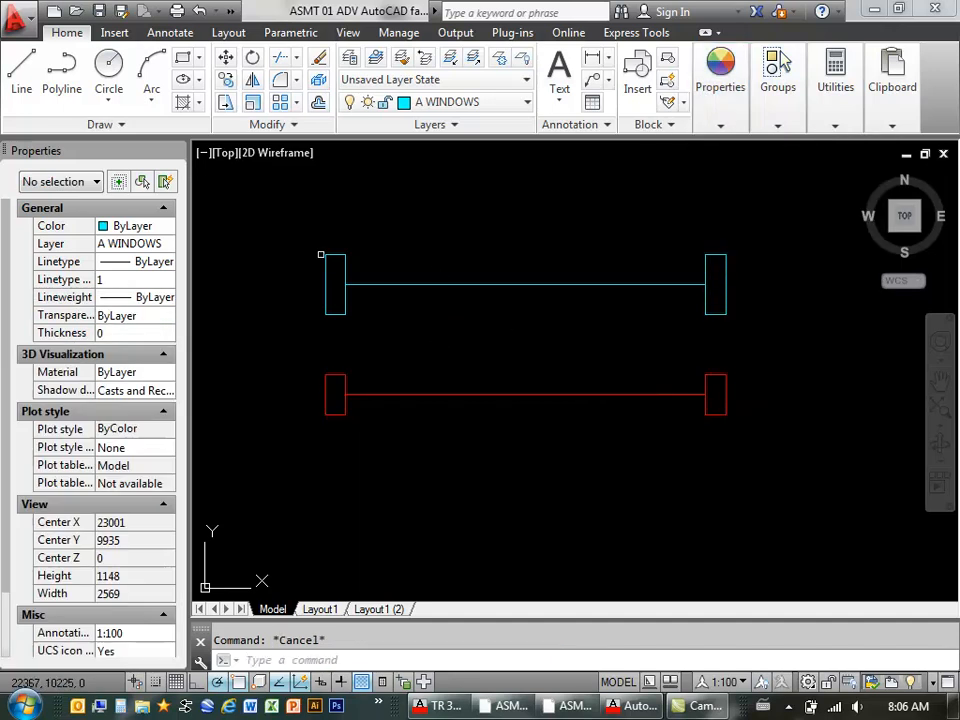
Step: Set the colour of the whole upper window, both jambs and the glass line, to Blue
left_click(280, 230)
left_click(786, 343)
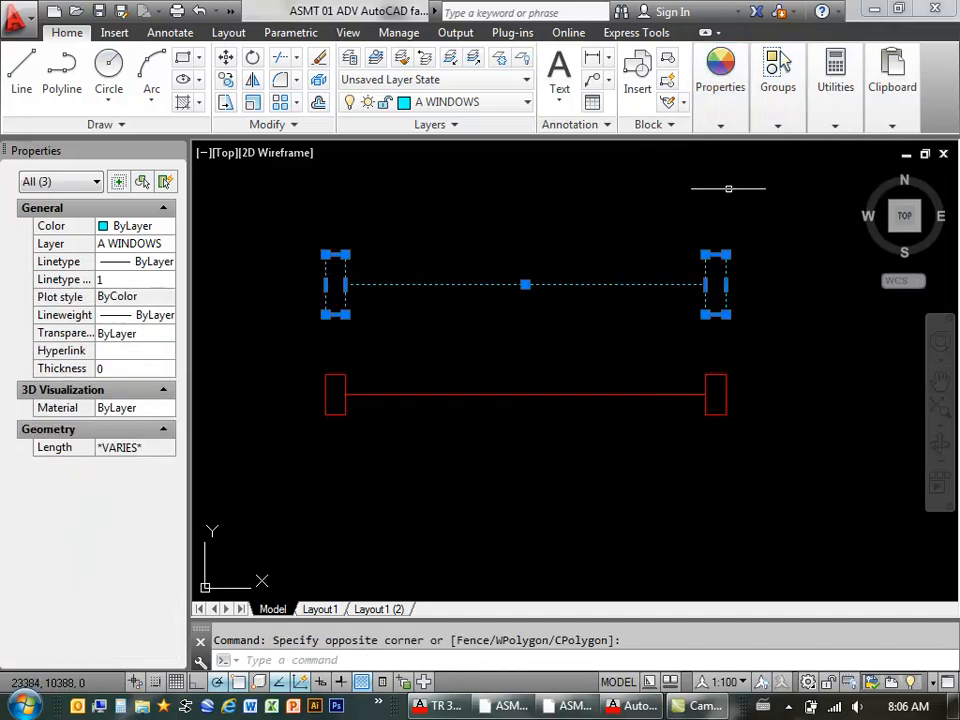
left_click(720, 80)
left_click(754, 147)
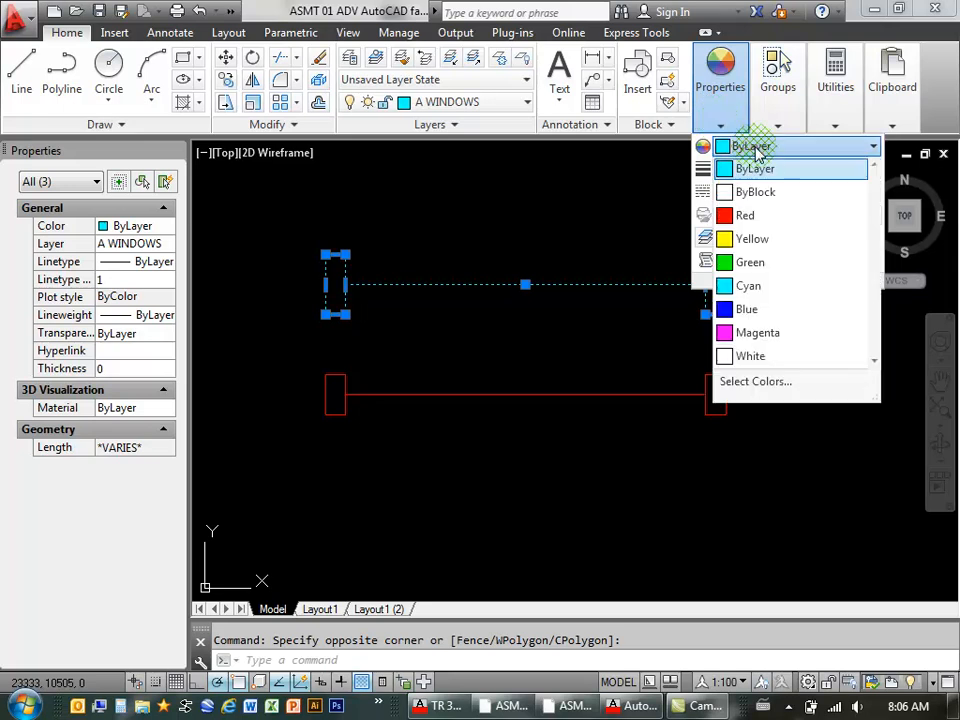
left_click(756, 309)
key("Escape")
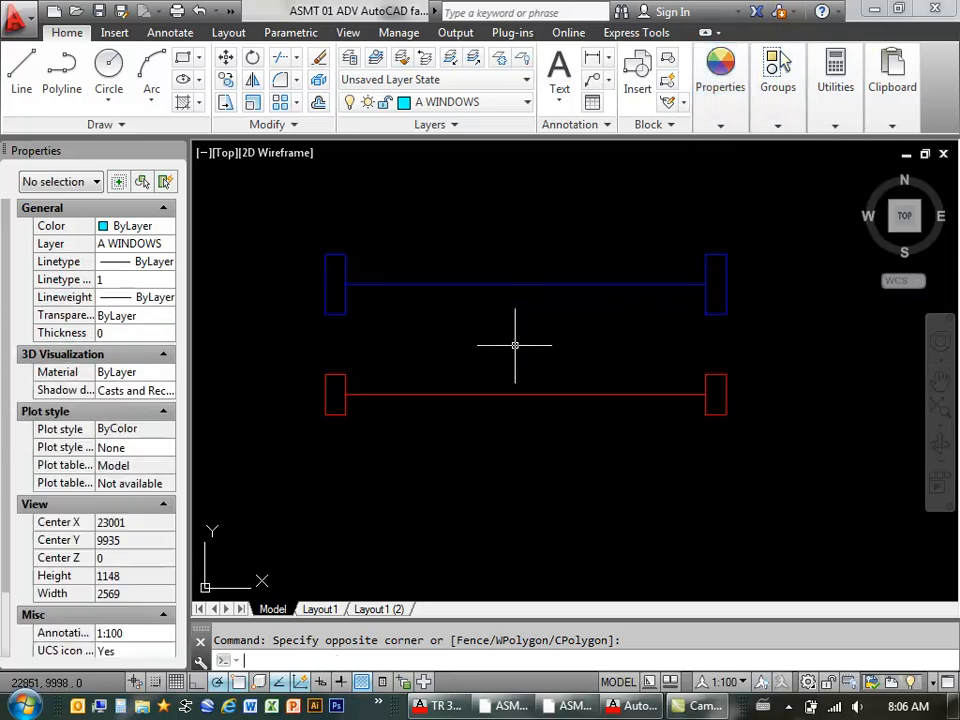
Step: Move the whole red window 300 straight up onto the blue window
middle_click_drag(542, 334, 545, 330)
type("m")
key("Return")
left_click(282, 341)
left_click(793, 480)
key("Return")
left_click(793, 480)
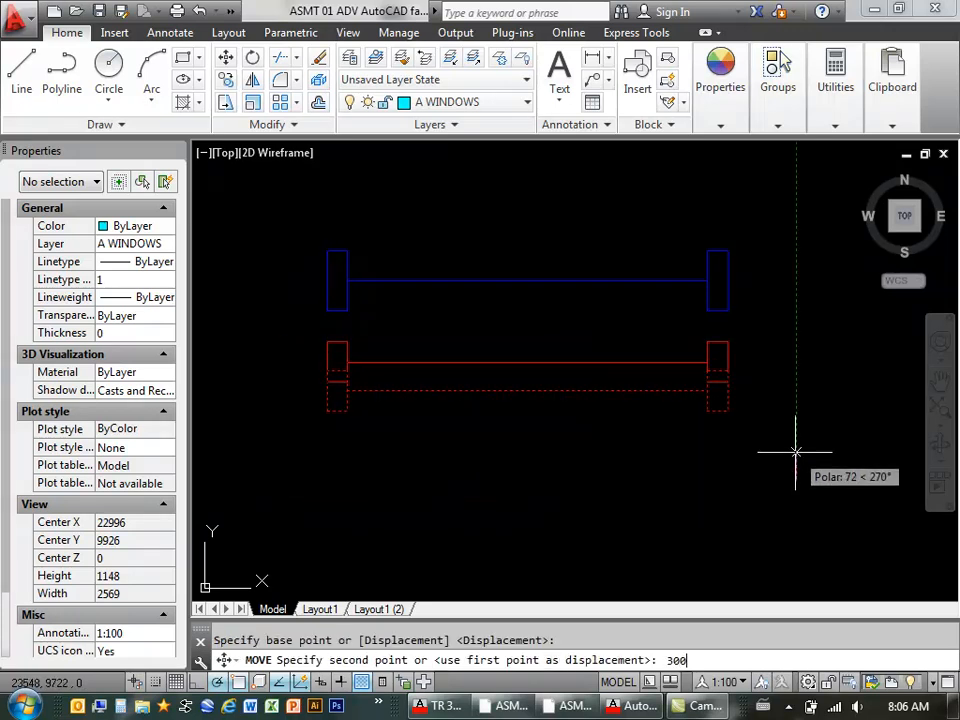
type("300")
key("Return")
Step: Draw a closed rectangular wipeout through the four outer corners of the overlapping windows
scroll(450, 319, "up", 2)
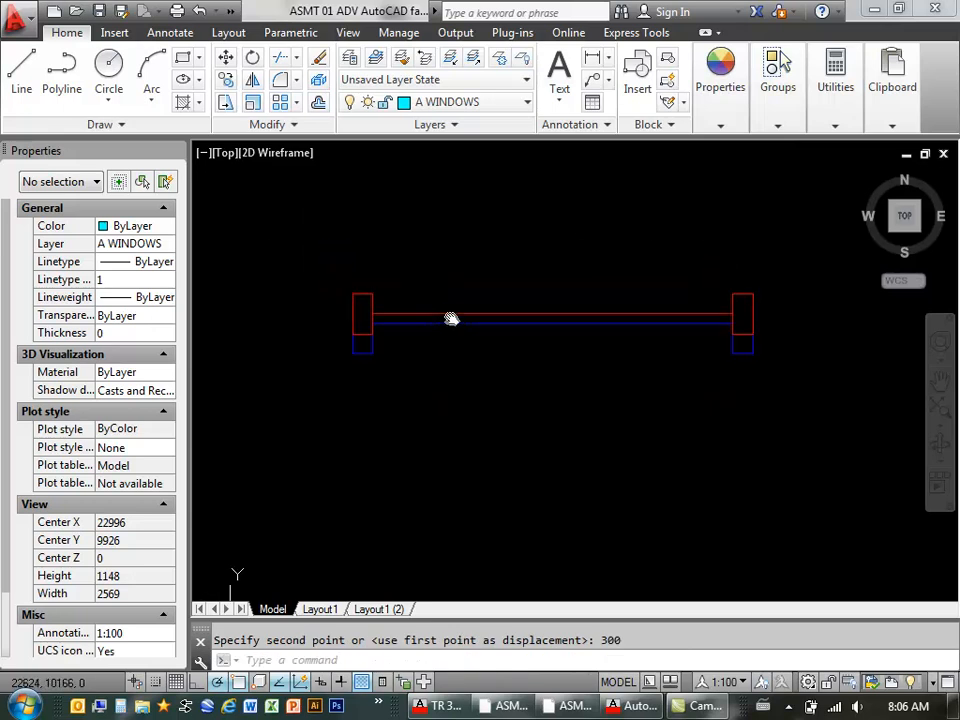
middle_click_drag(530, 328, 516, 339)
scroll(440, 350, "down", 2)
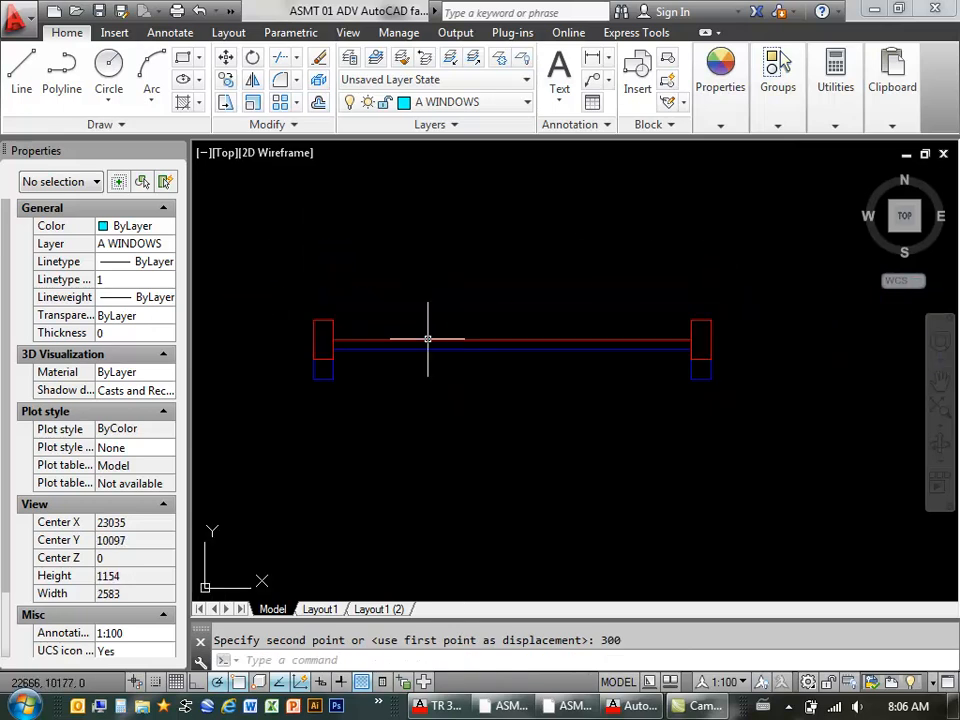
middle_click_drag(384, 361, 418, 357)
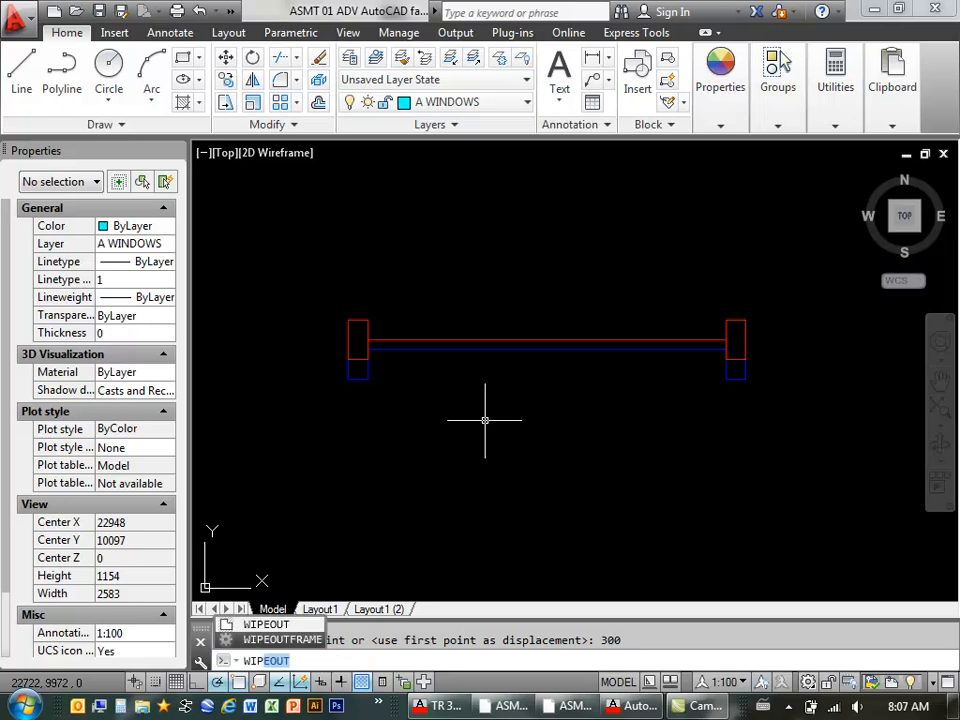
type("t")
key("Return")
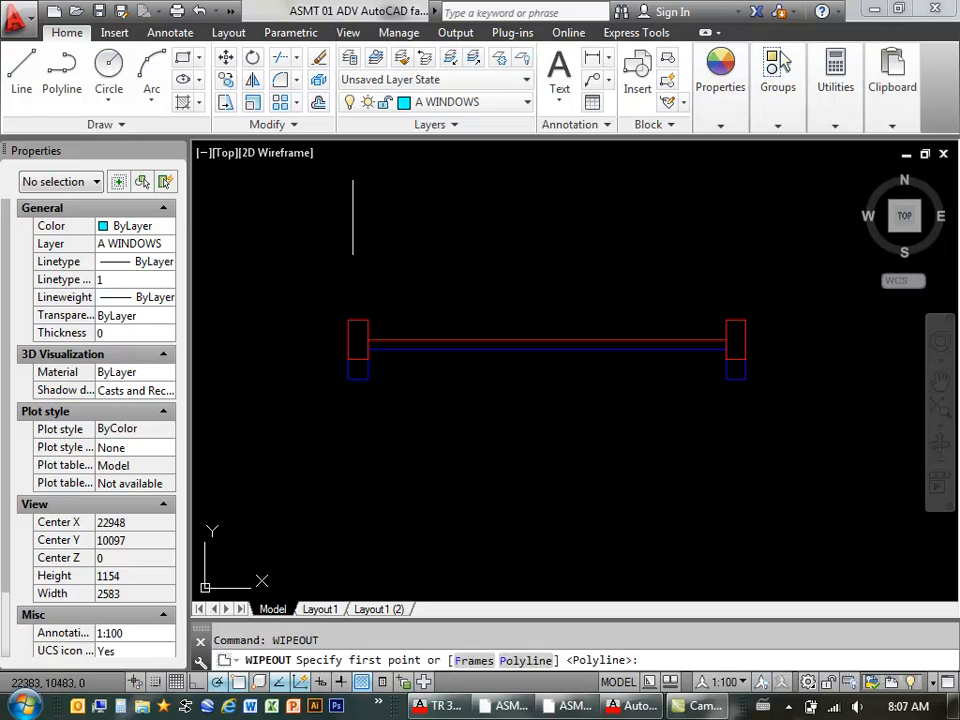
left_click(348, 320)
left_click(745, 320)
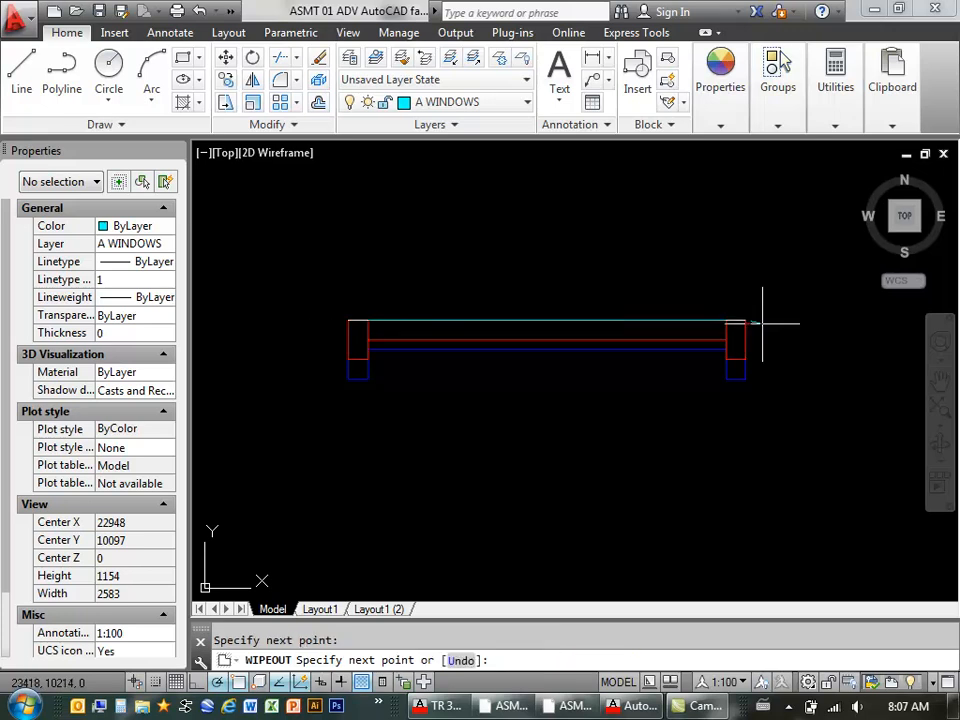
left_click(745, 378)
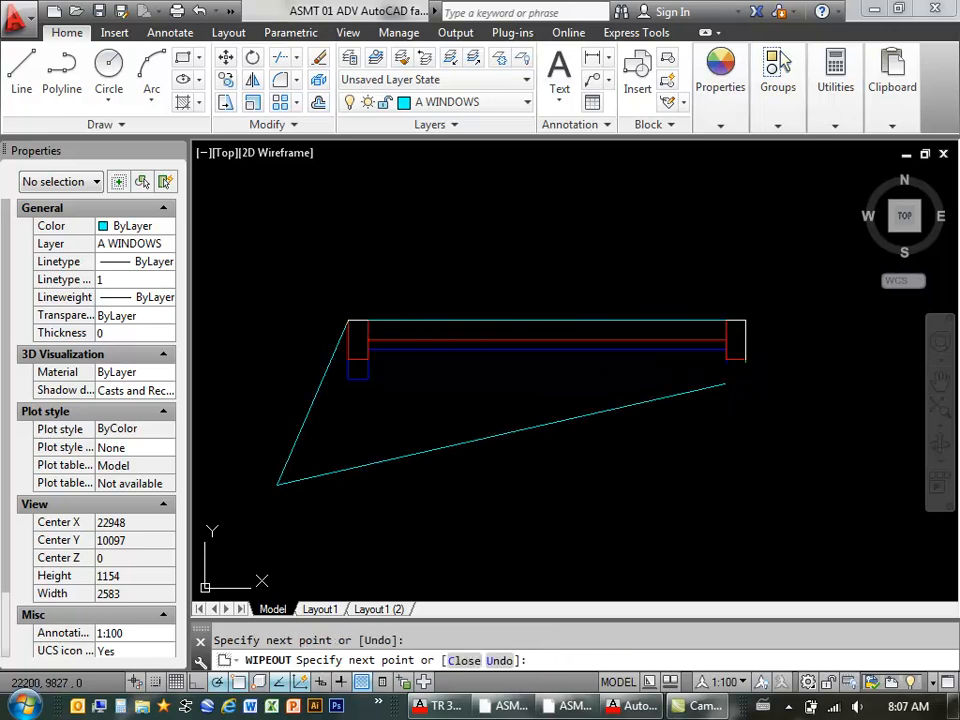
left_click(348, 378)
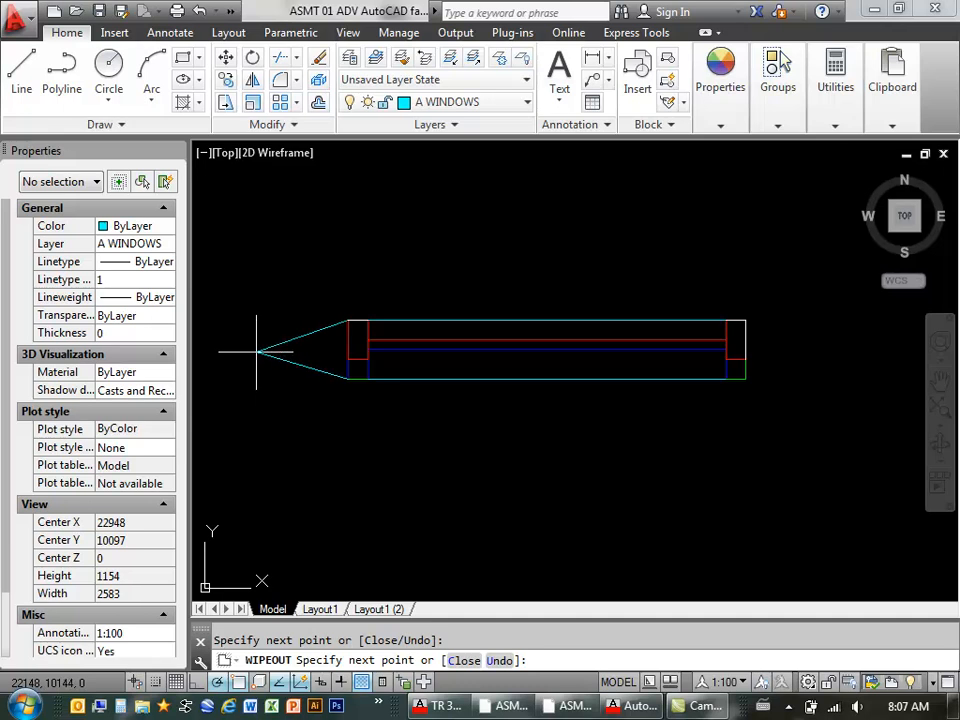
type("c")
key("Return")
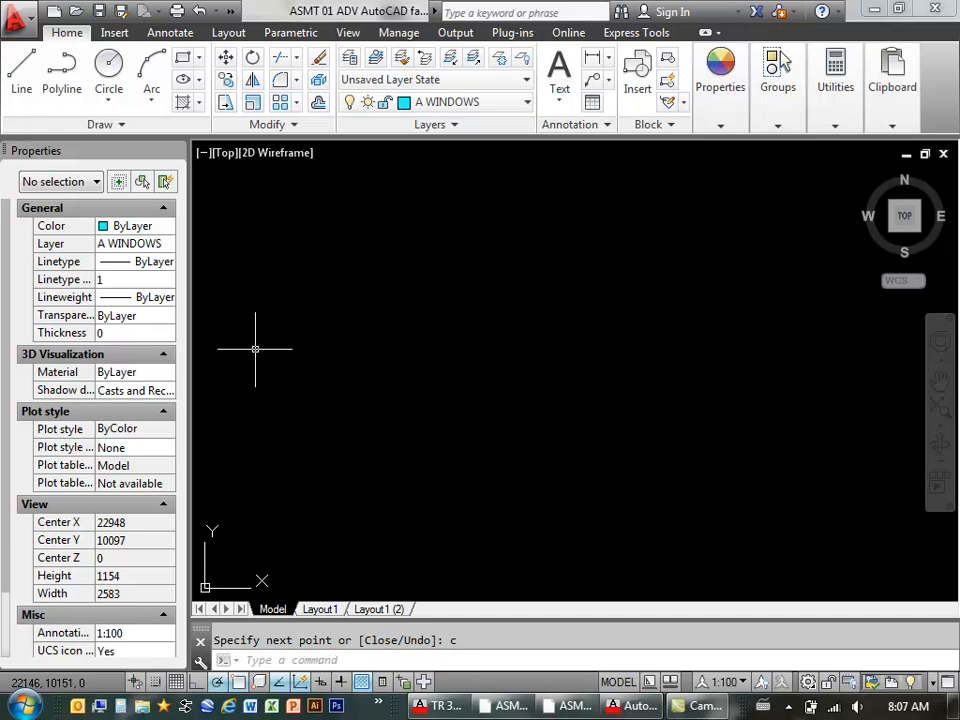
Step: Turn on the display of wipeout frames
type("wipeou")
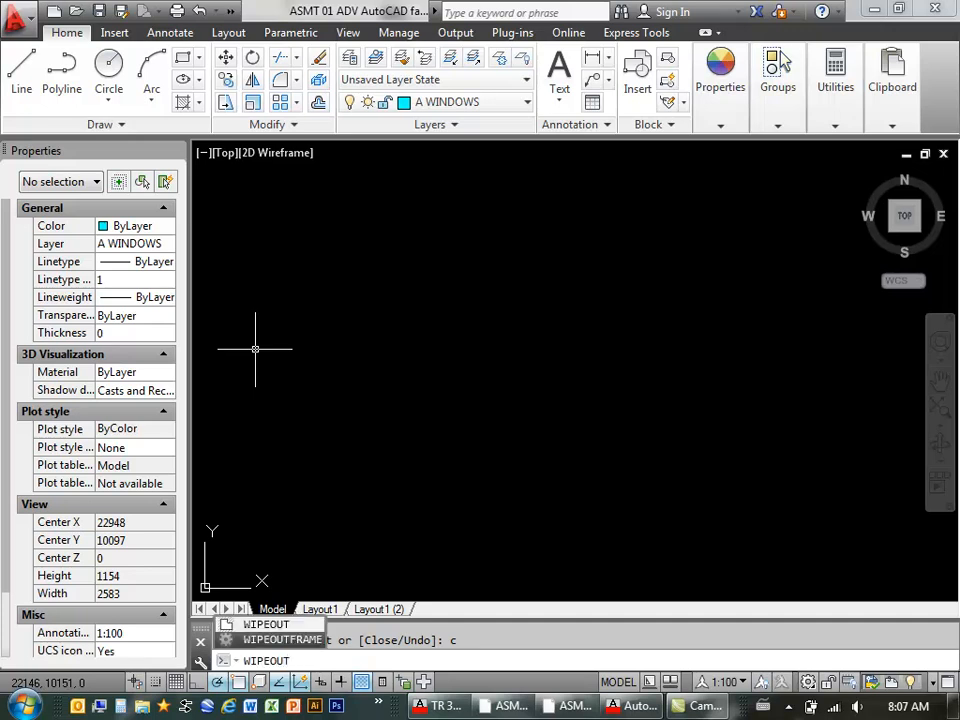
type("t")
key("Return")
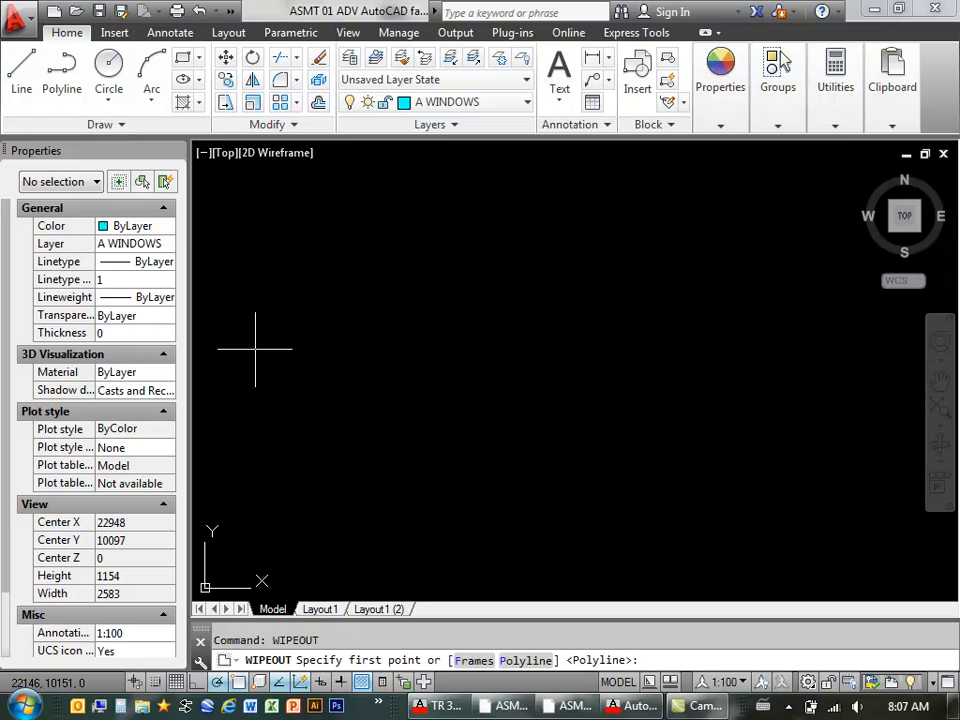
key("Return")
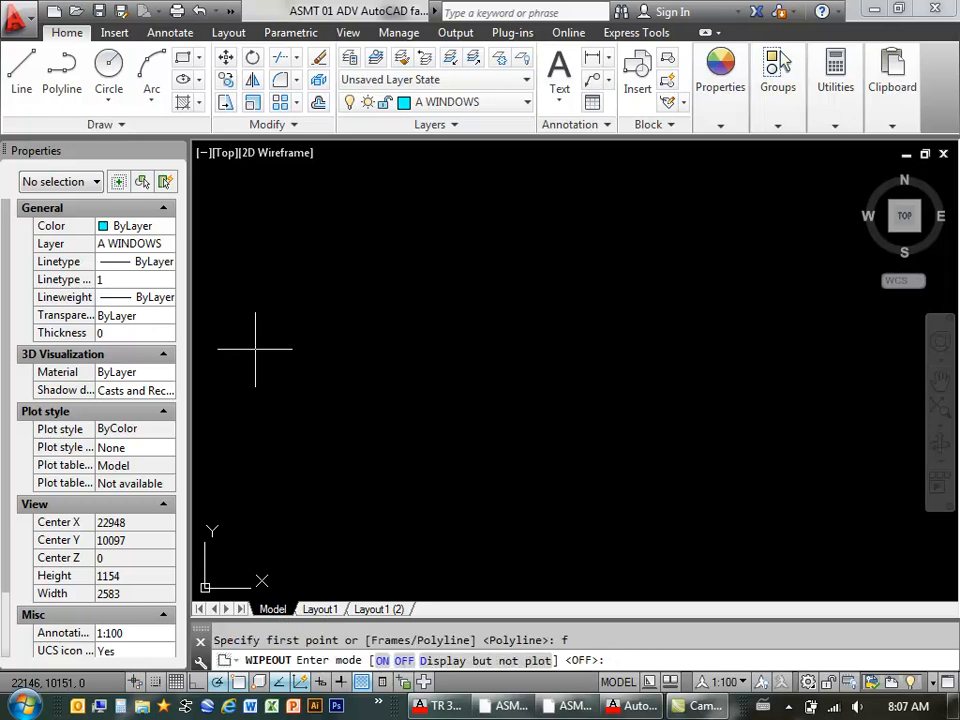
key("Return")
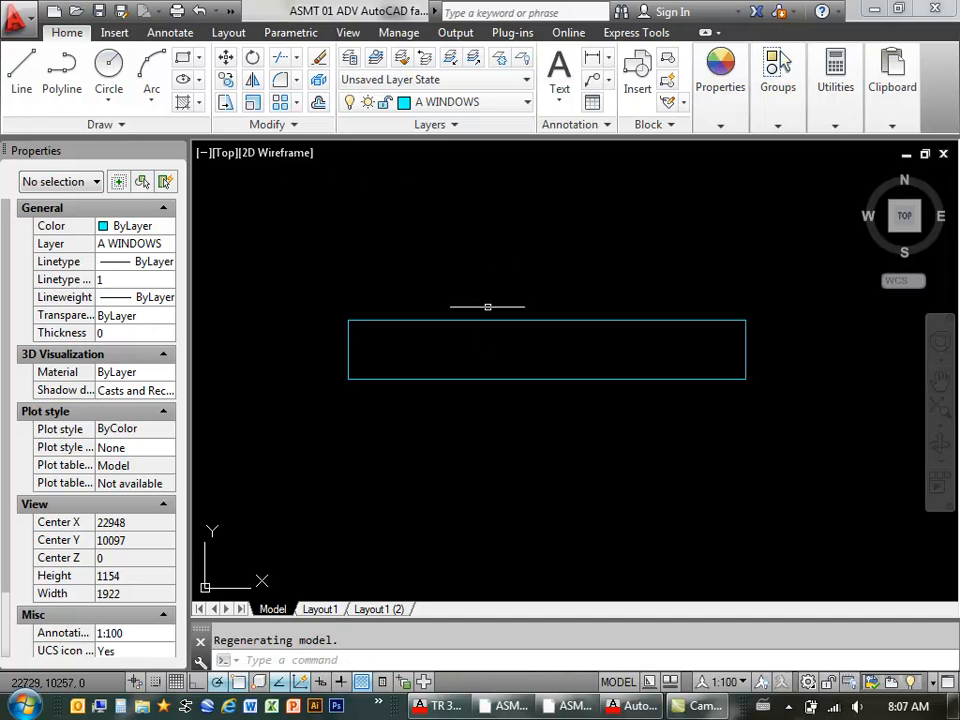
Step: Send the wipeout to the back of the draw order, behind the window geometry
left_click(494, 319)
right_click(494, 319)
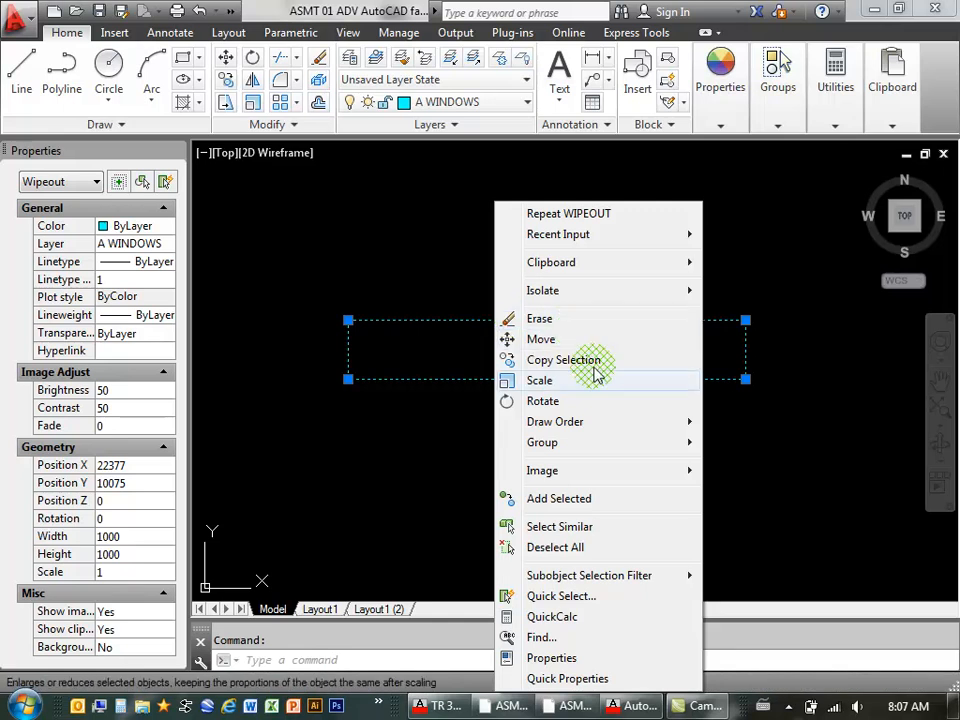
mouse_move(596, 431)
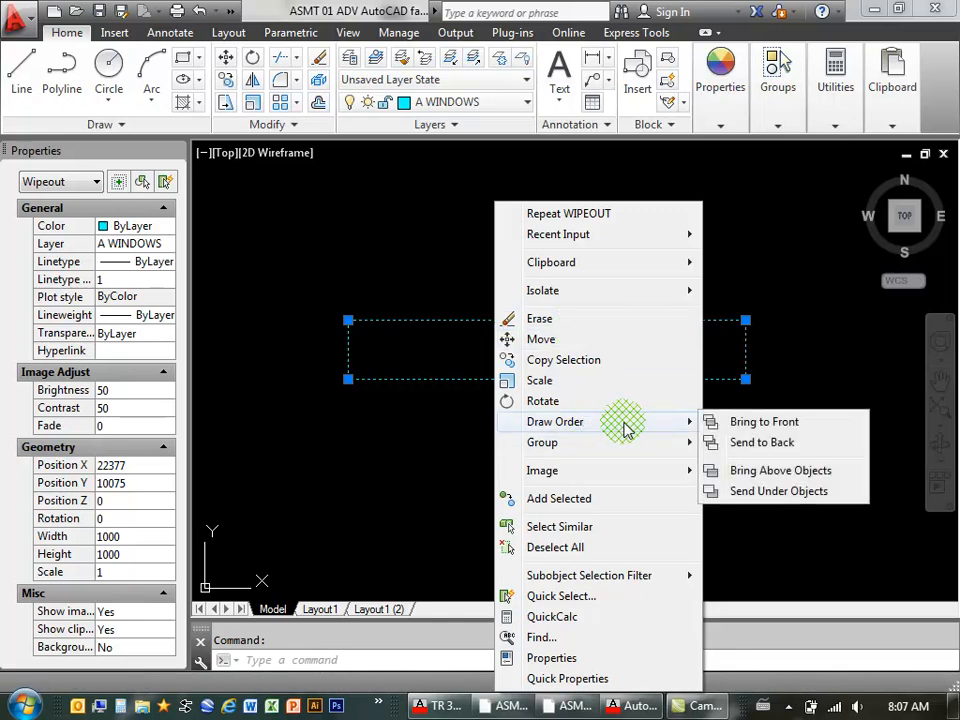
left_click(766, 443)
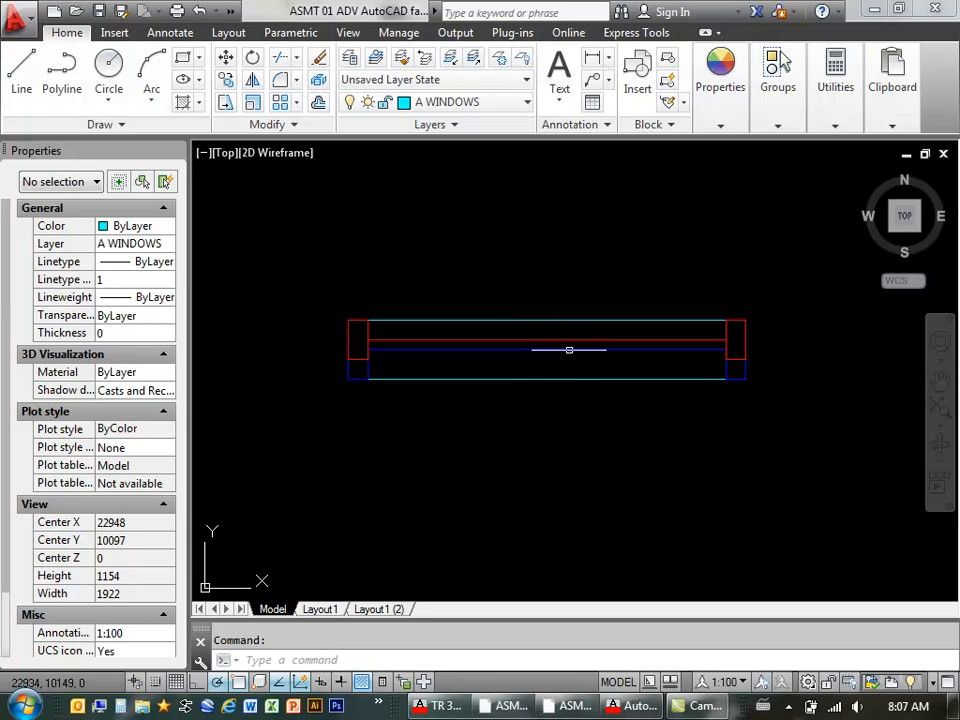
Step: Stretch the wipeout's upper edge slightly upward past the jambs, removing the red and blue jambs from the selection
mouse_move(603, 333)
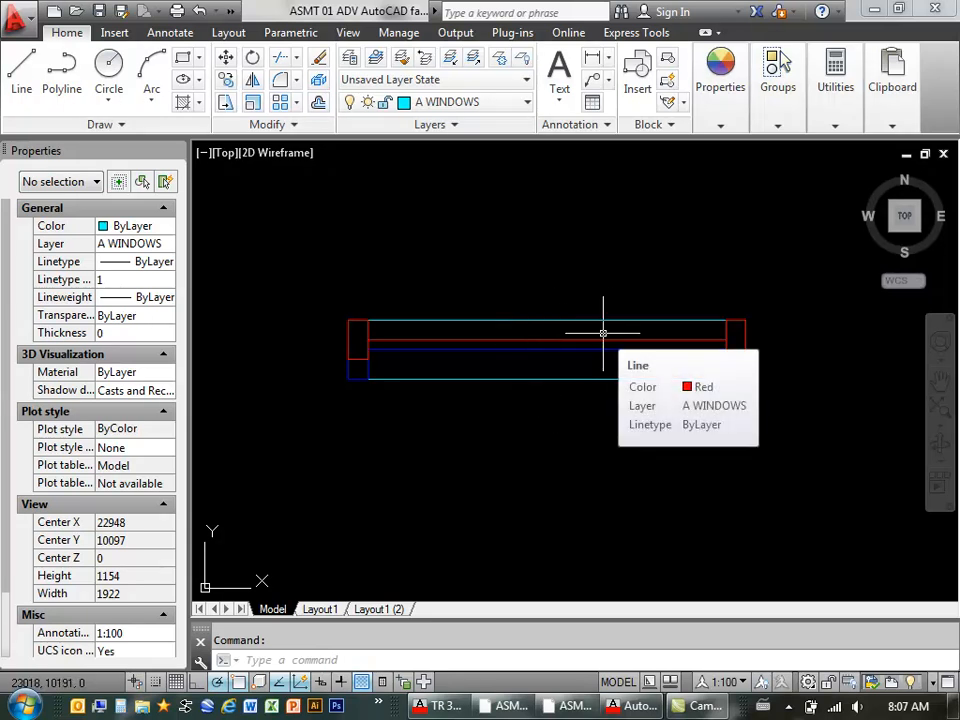
type("s")
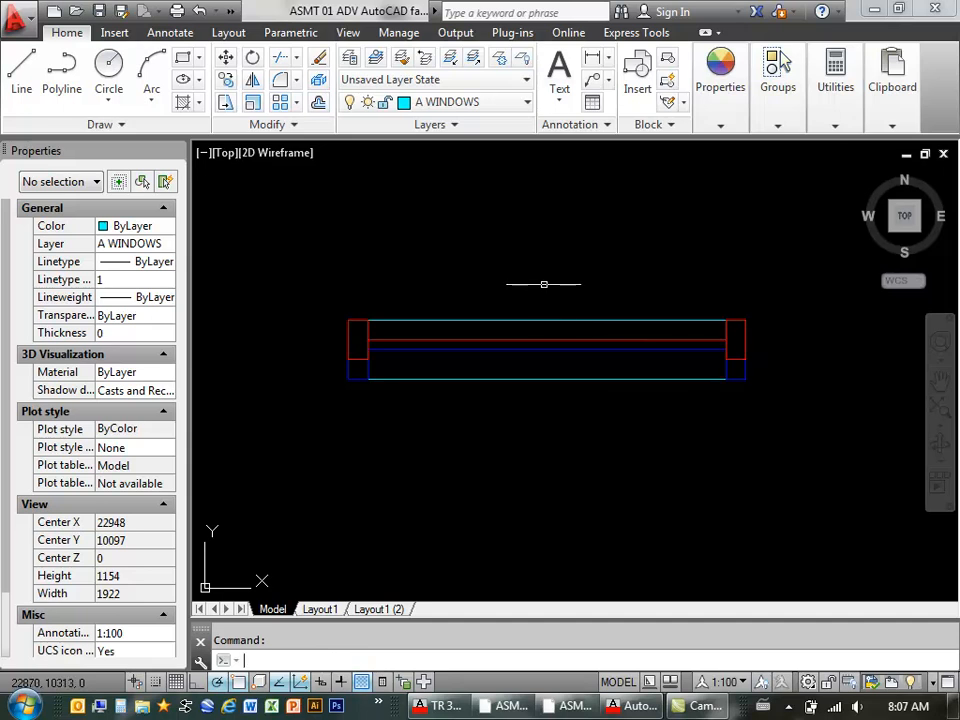
key("Return")
left_click(785, 299)
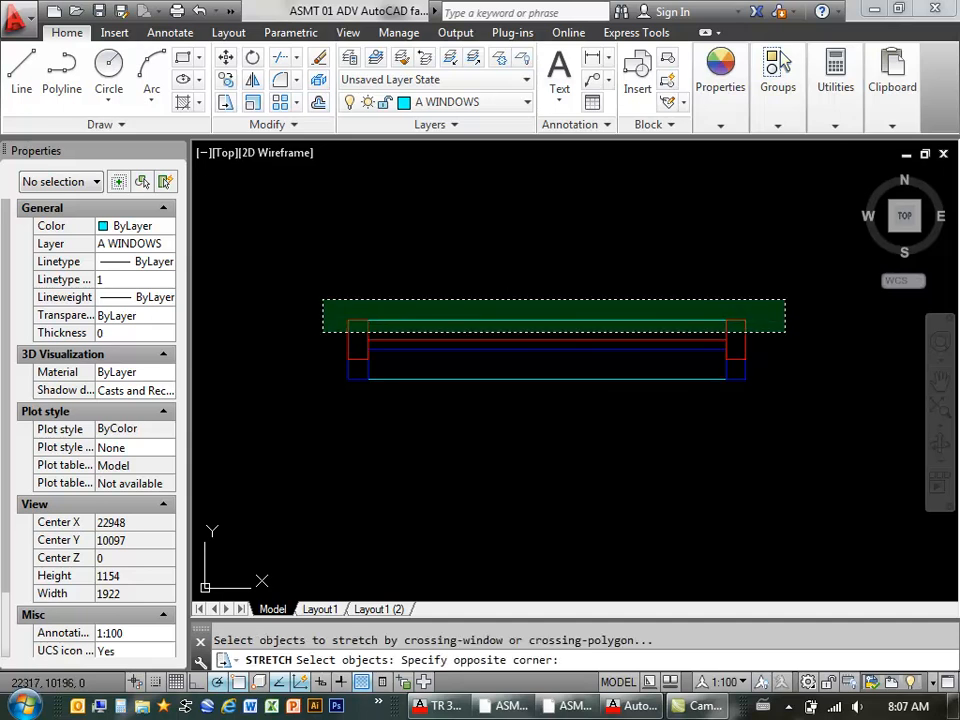
left_click(313, 337)
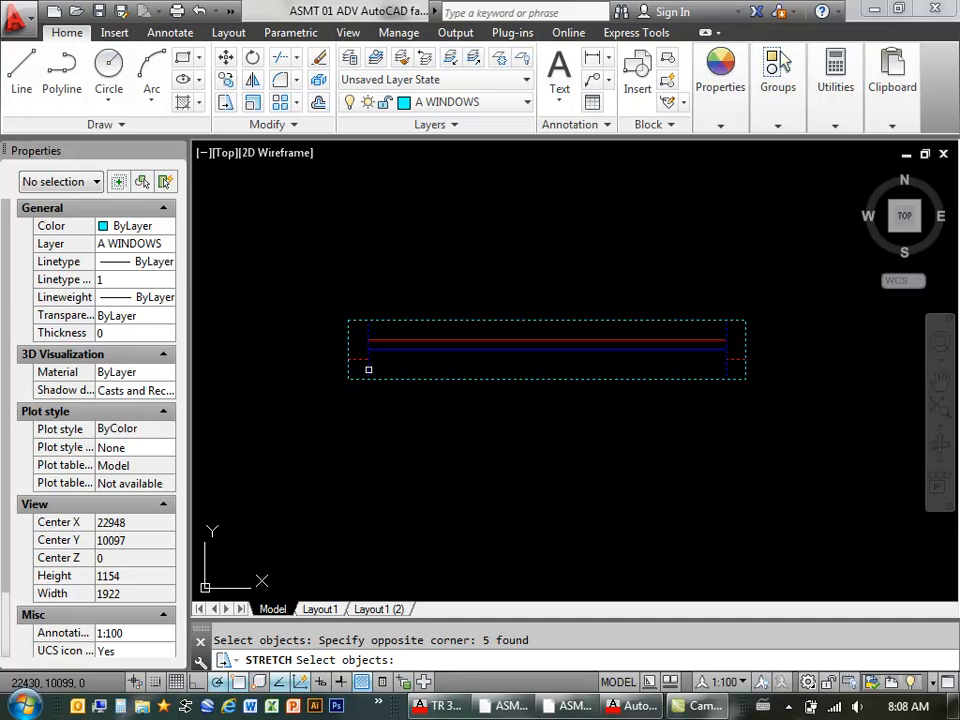
left_click(363, 363, "shift")
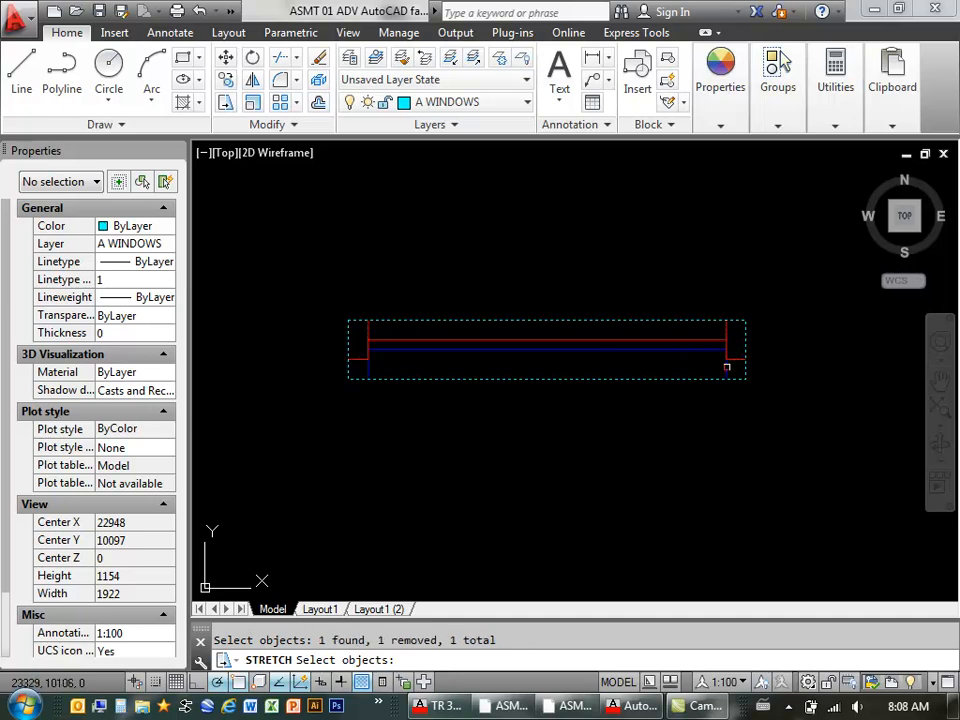
key("Return")
left_click(773, 328)
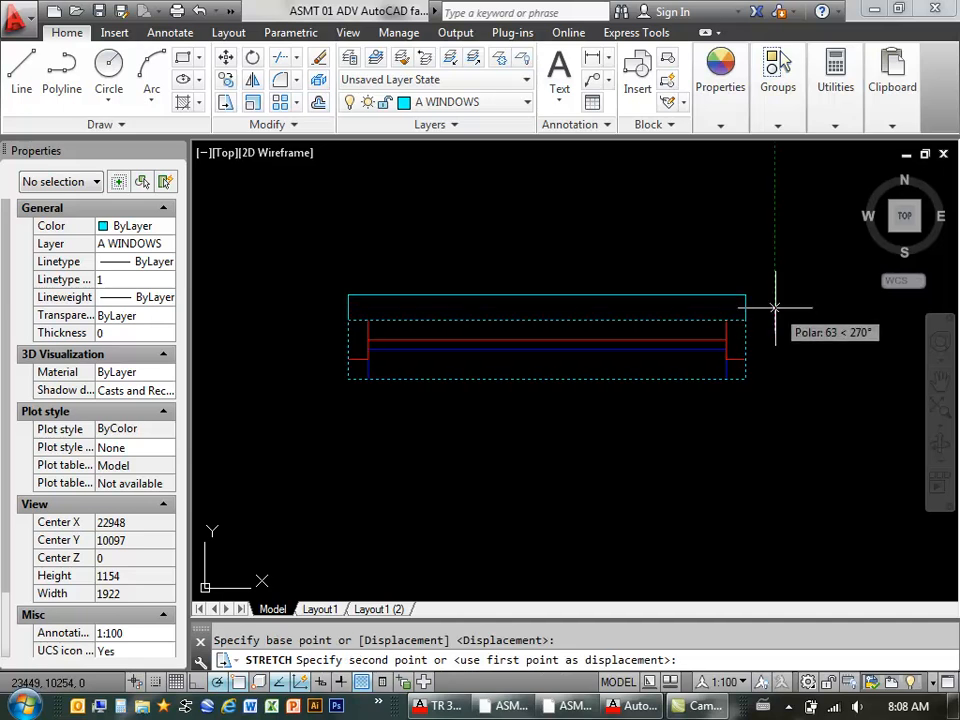
key("Return")
Step: Stretch the wipeout's lower edge 10 units downward past the jambs, keeping the jambs out of the selection
type("s")
key("Return")
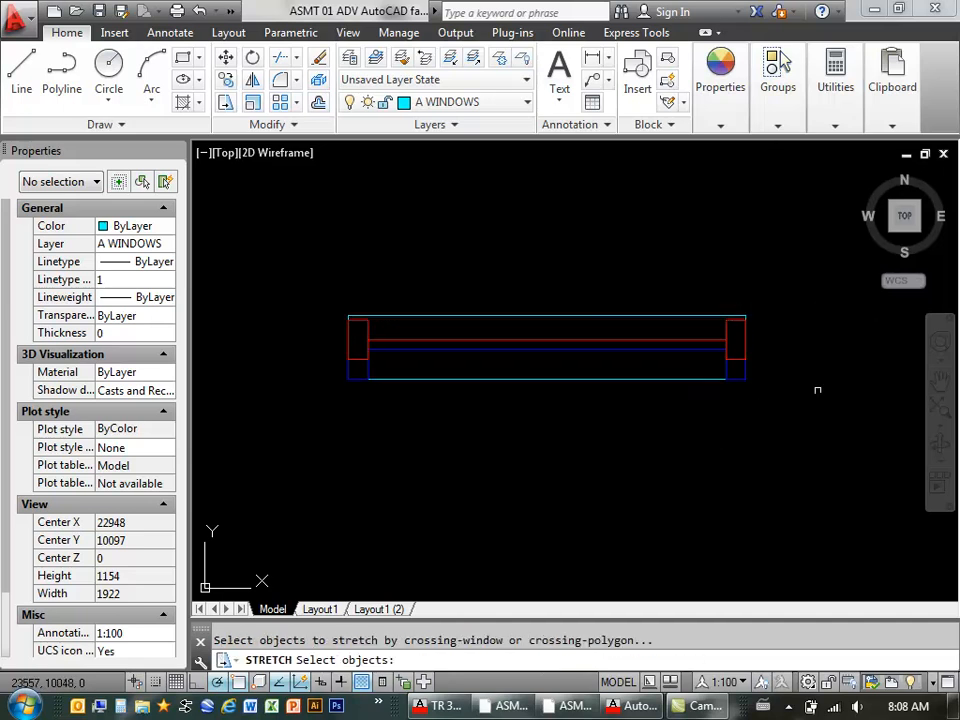
left_click(780, 378)
left_click(327, 425)
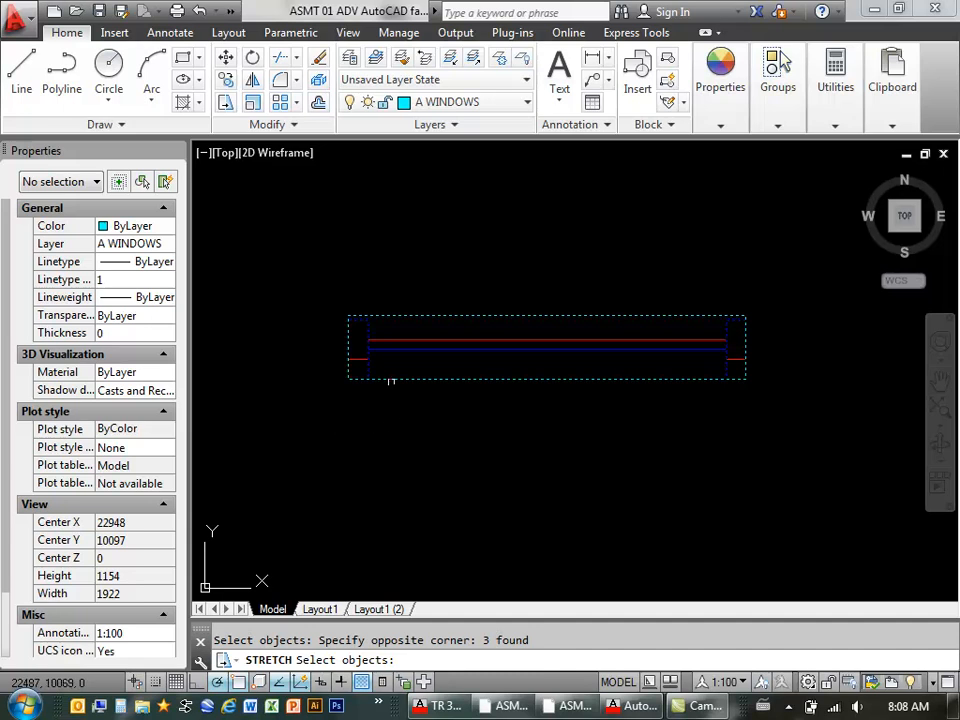
left_click(366, 371, "shift")
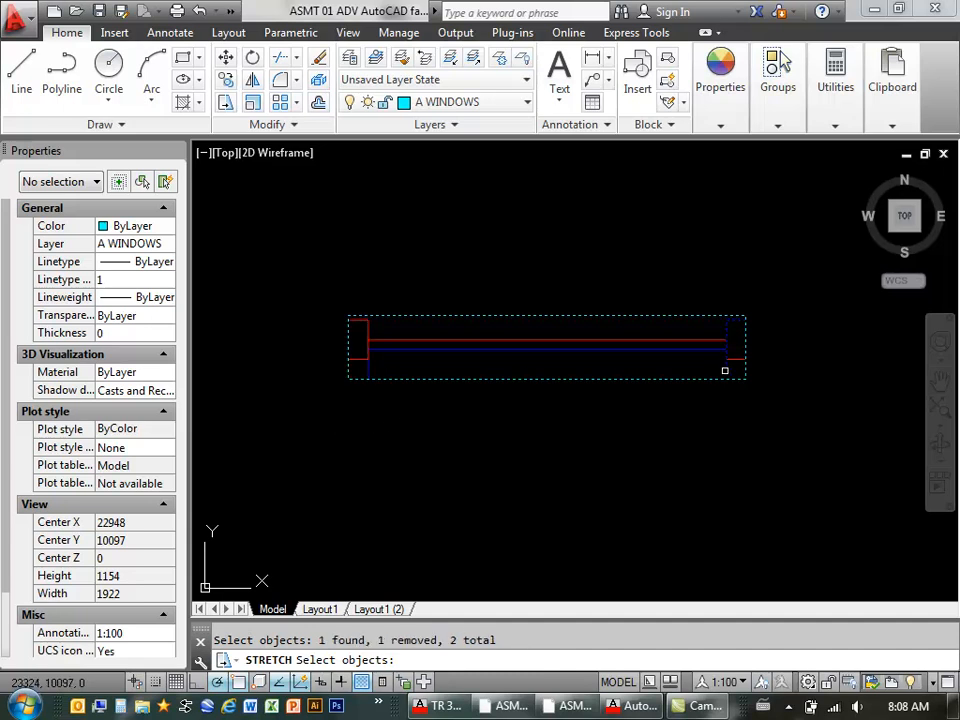
key("Return")
left_click(782, 352)
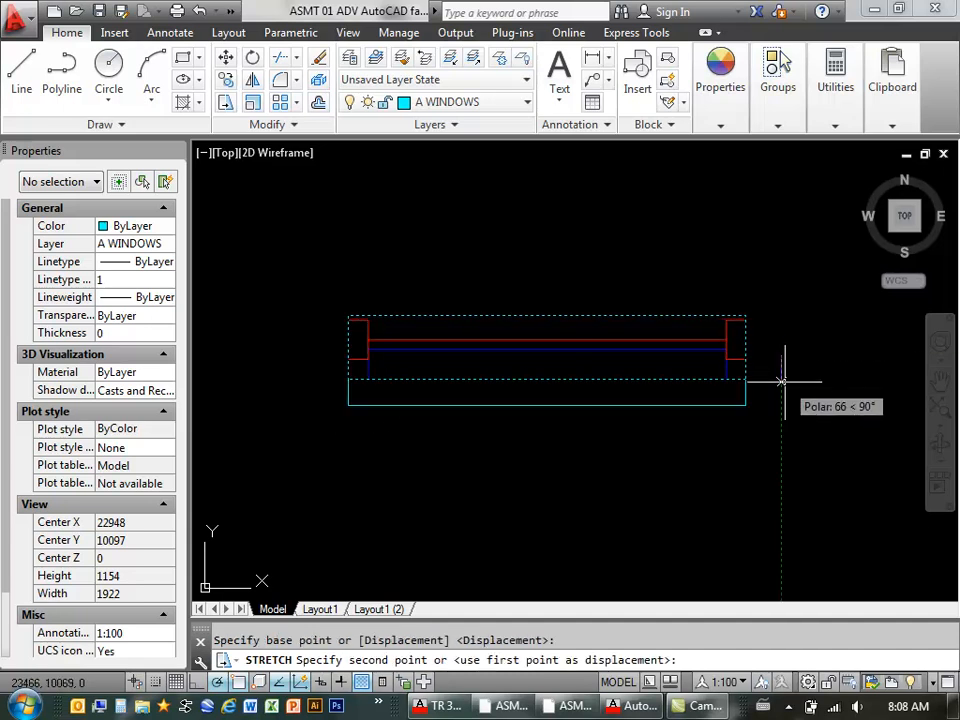
type("10")
key("Return")
scroll(590, 382, "up", 2)
scroll(590, 382, "down", 2)
scroll(588, 383, "up", 2)
mouse_move(587, 384)
middle_mouse_down()
mouse_move(630, 392)
mouse_move(617, 392)
middle_mouse_up()
scroll(616, 393, "down", 2)
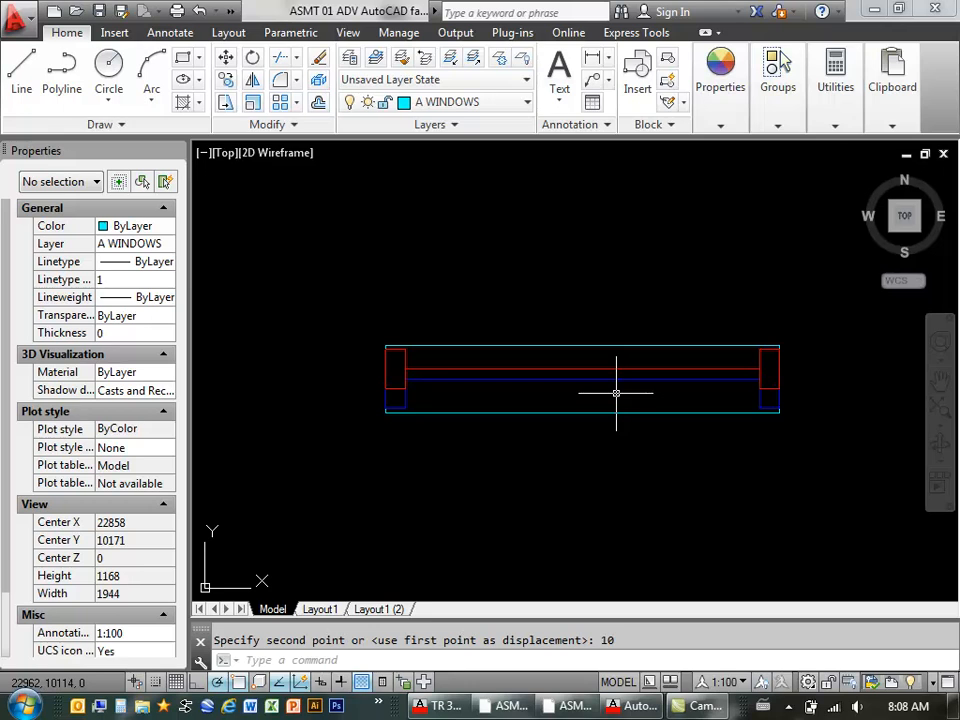
Step: Start a block definition named dynamic window test 10 and select all the window geometry together with the wipeout
key("Return")
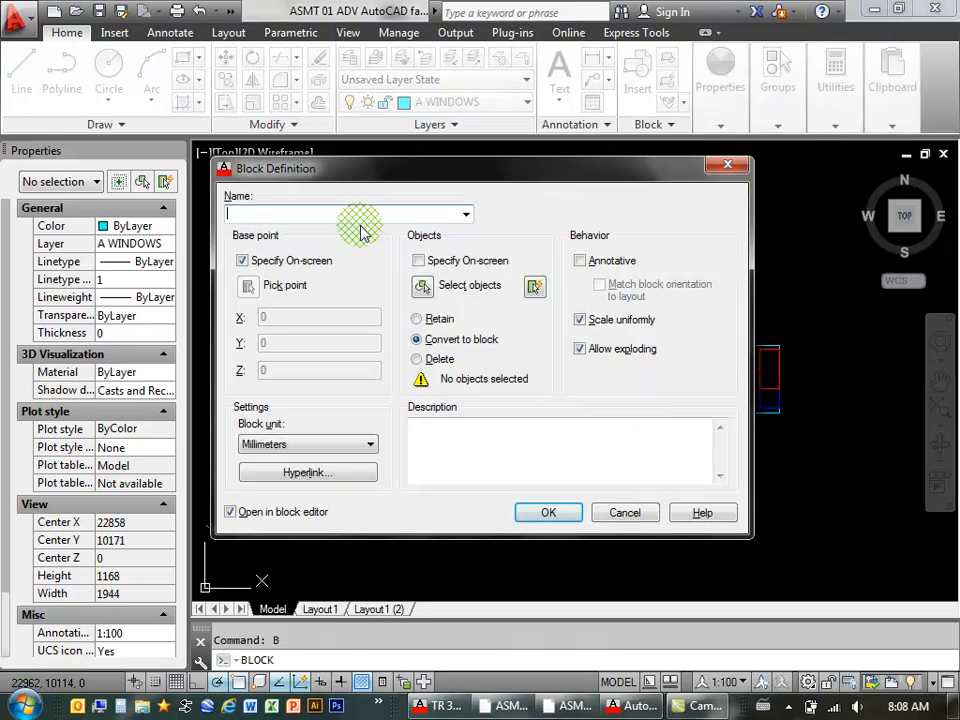
type("dynamic window")
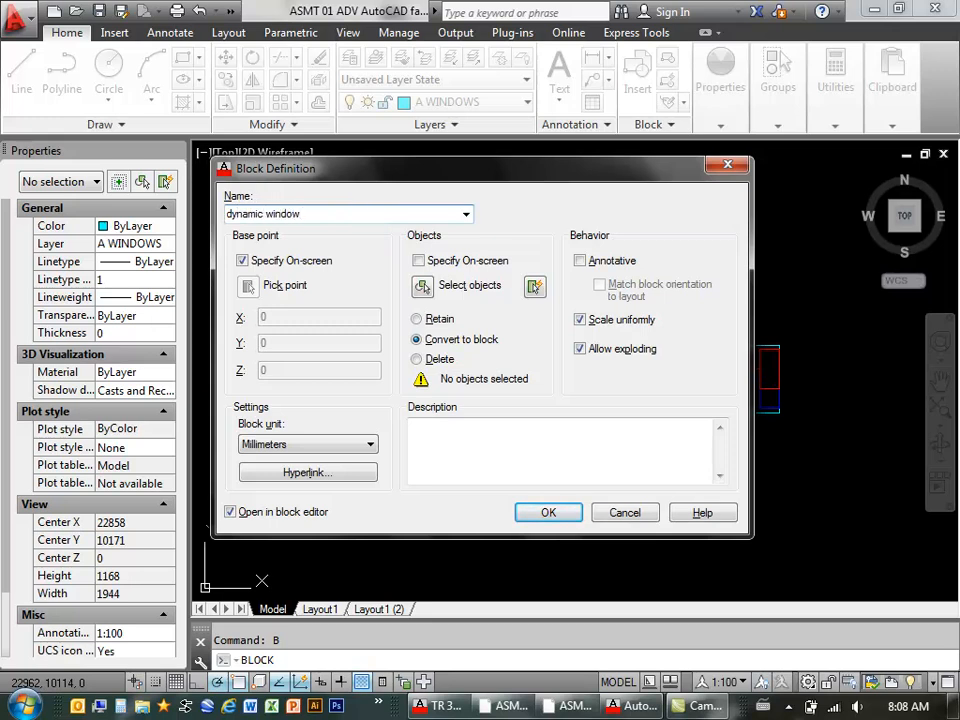
type(" test 10")
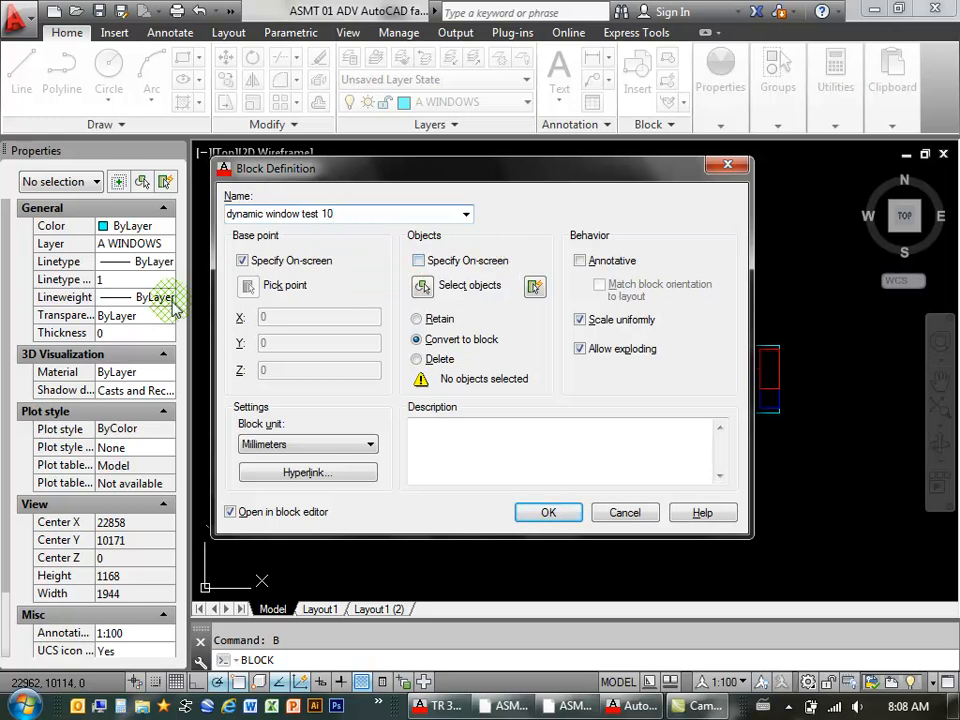
left_click(423, 287)
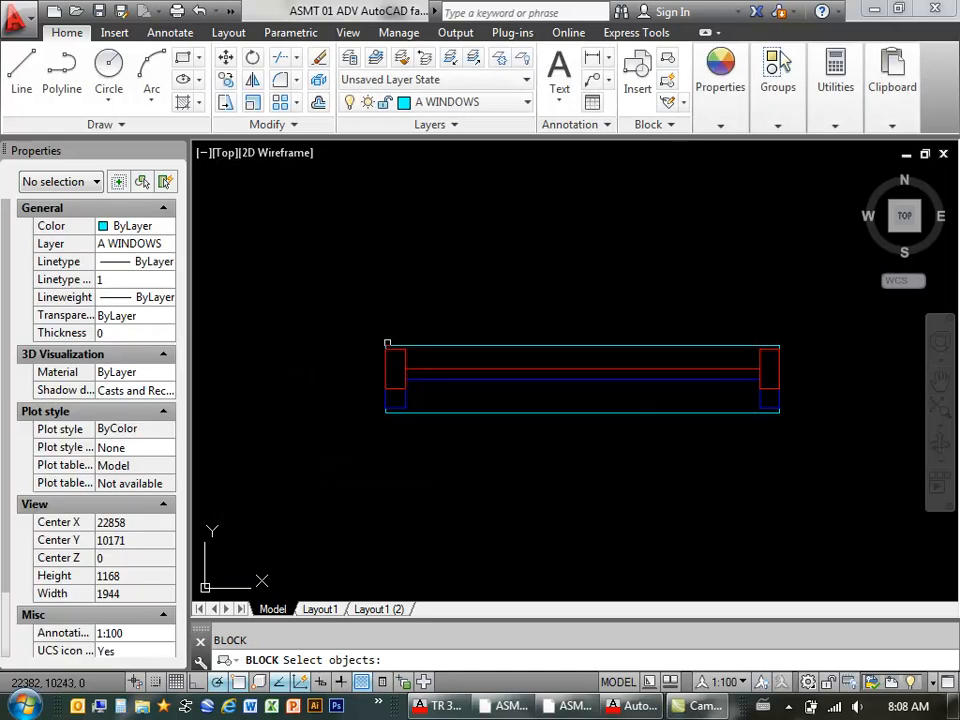
left_click(341, 293)
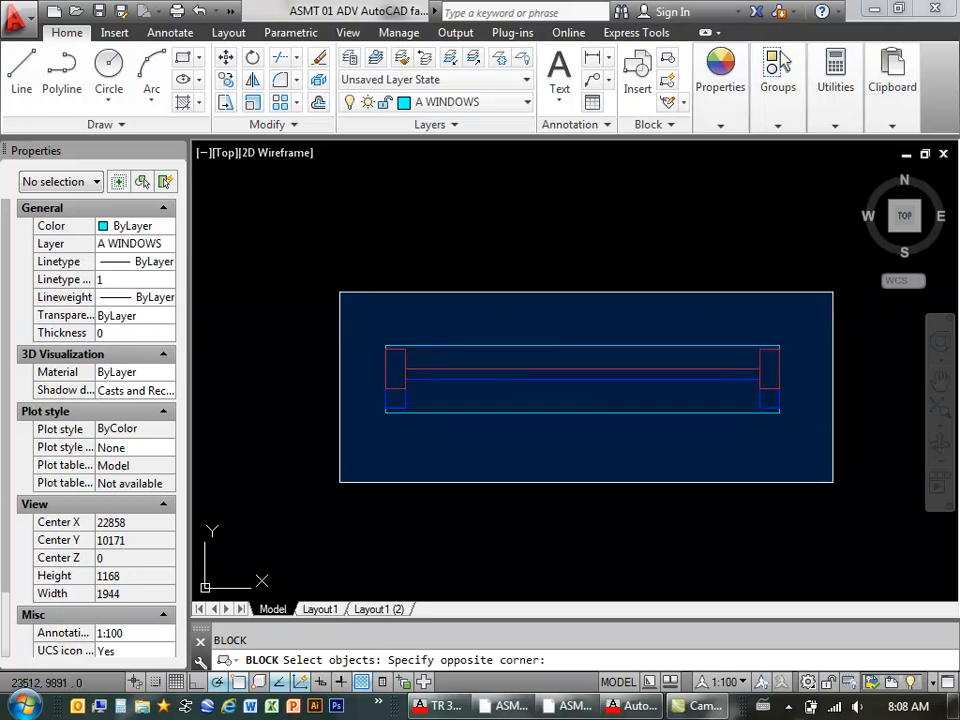
left_click(855, 465)
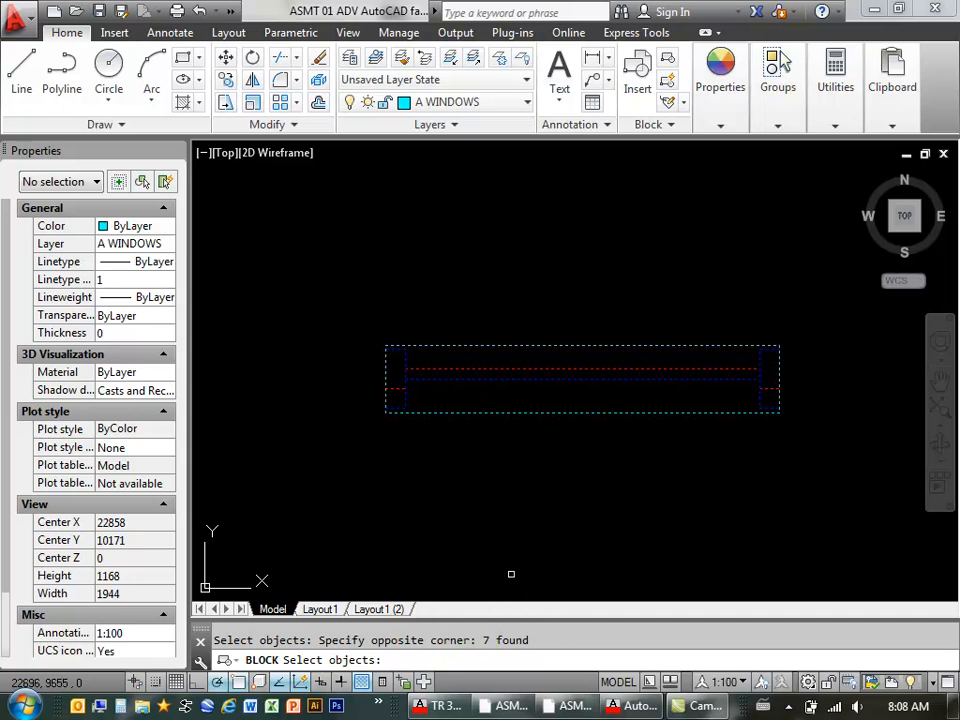
right_click(507, 503)
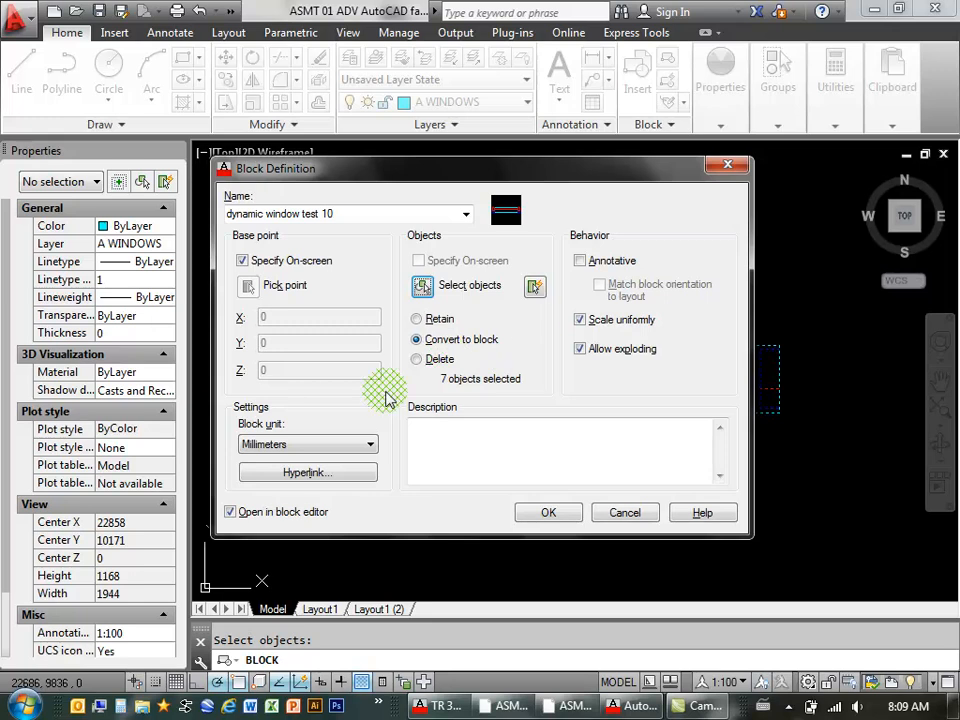
Step: Create the block with its insertion base point at the upper outer corner of the left red jamb, opening it in the block editor
left_click(551, 514)
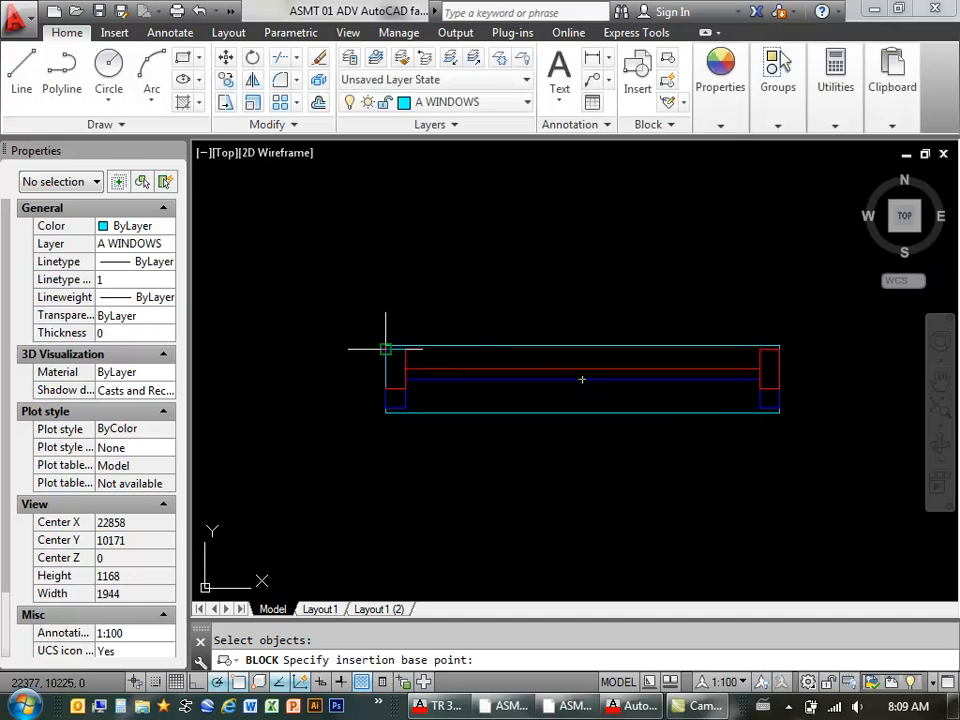
scroll(385, 349, "up", 5)
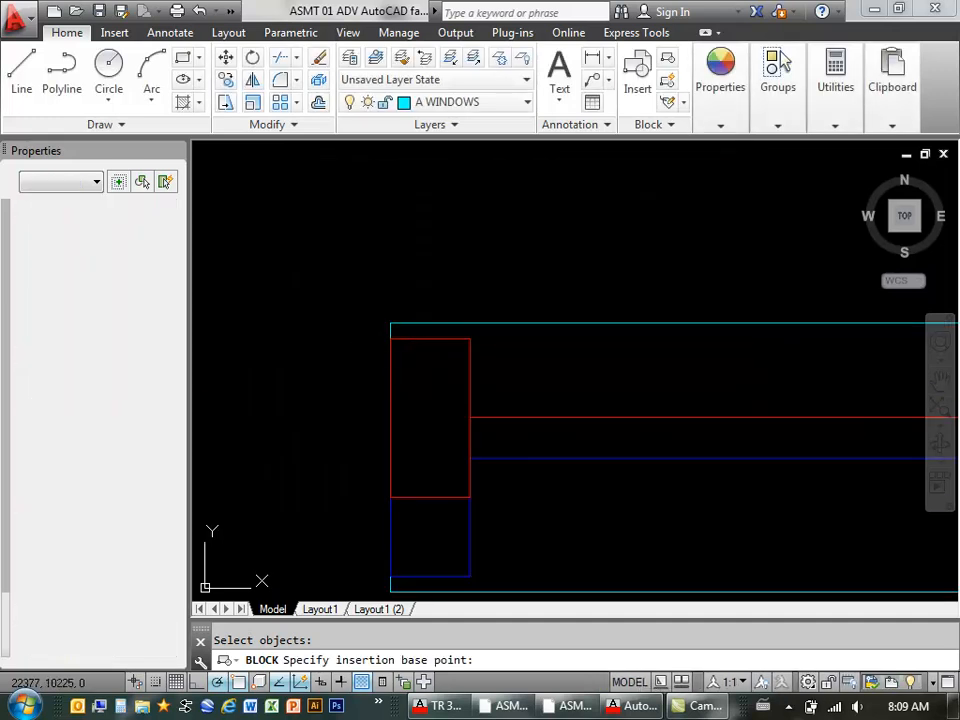
left_click(391, 338)
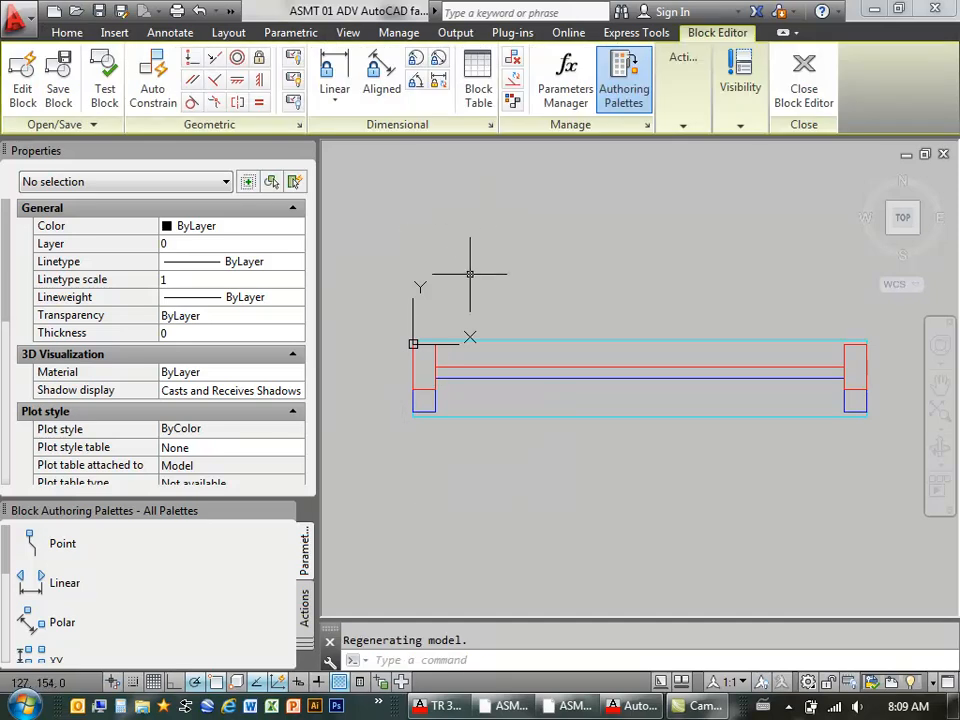
Step: Add a linear parameter between the upper outer corners of the left and right red jambs, with its label above the window
left_click_drag(231, 500, 238, 448)
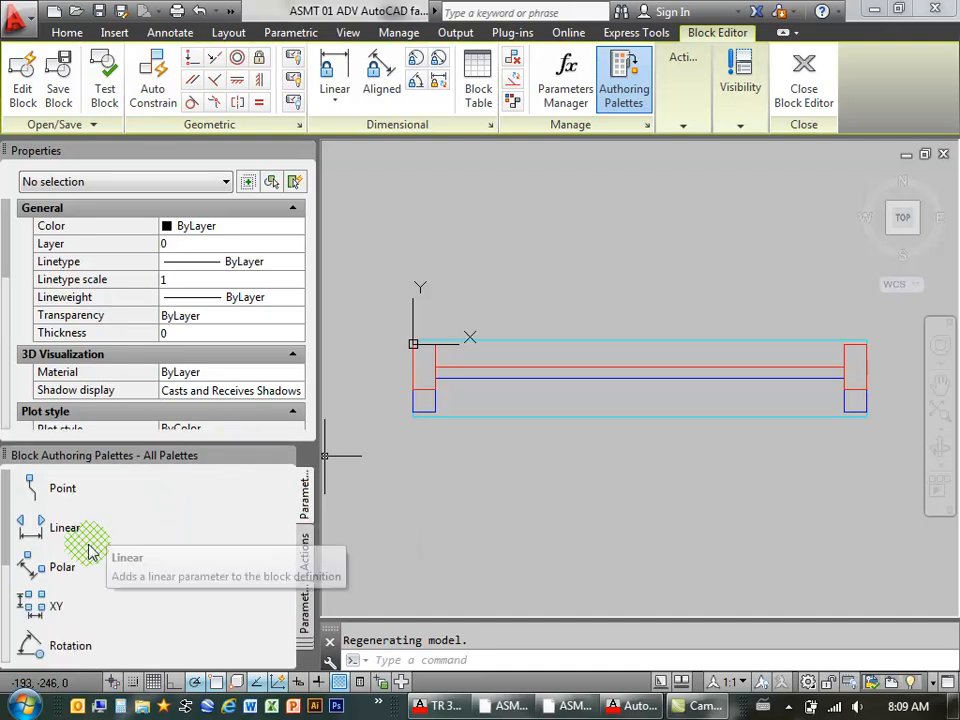
left_click(36, 528)
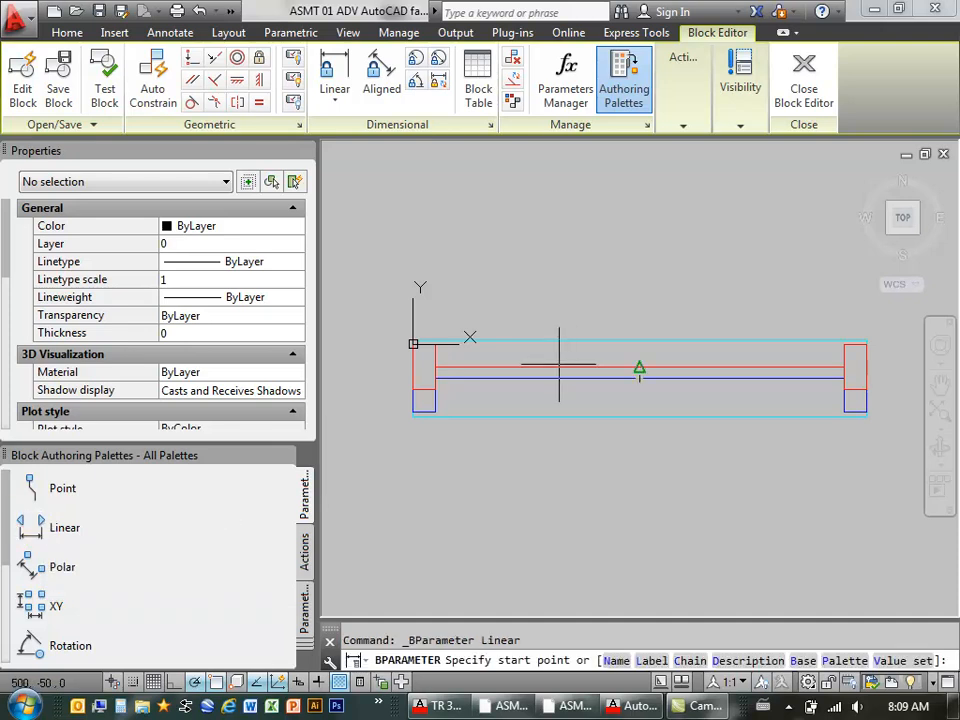
left_click(412, 343)
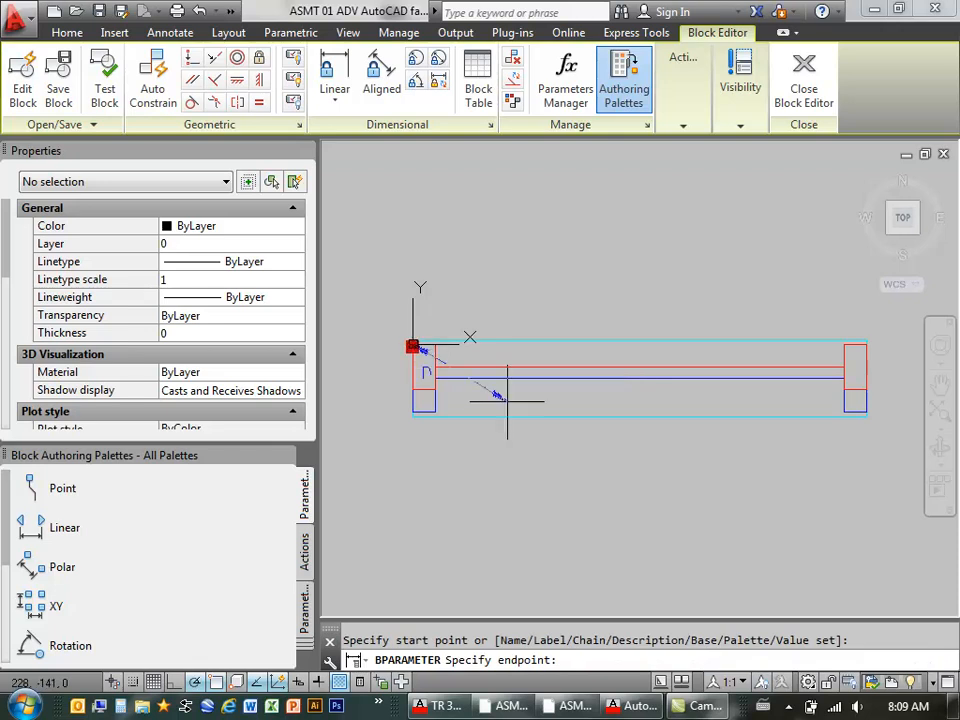
left_click(866, 343)
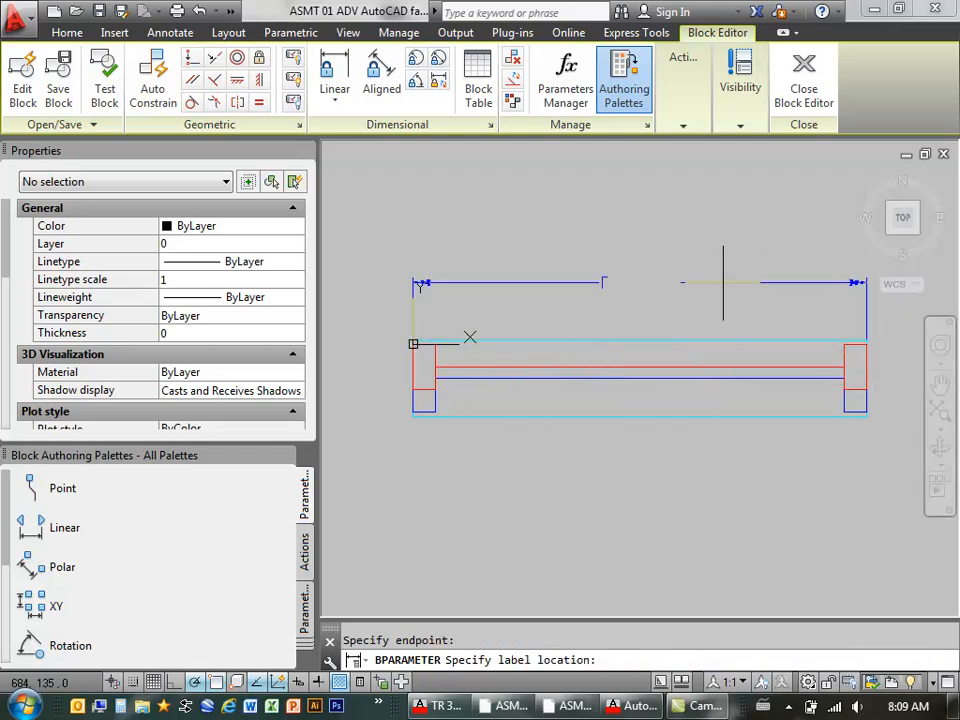
left_click(685, 278)
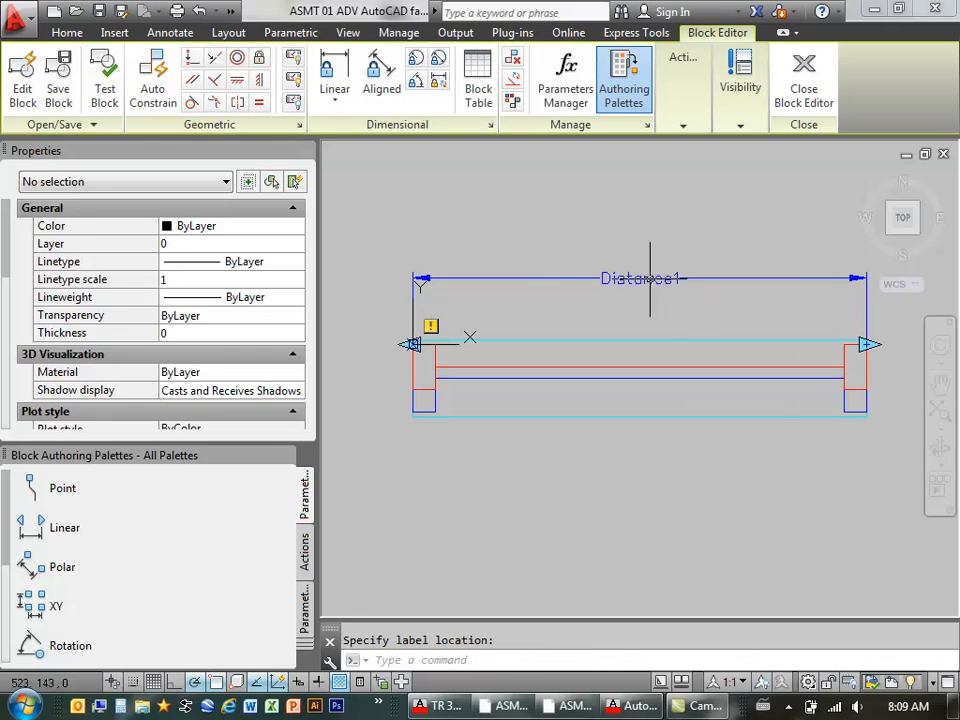
Step: Set the linear parameter's grip display to 1
left_click(660, 280)
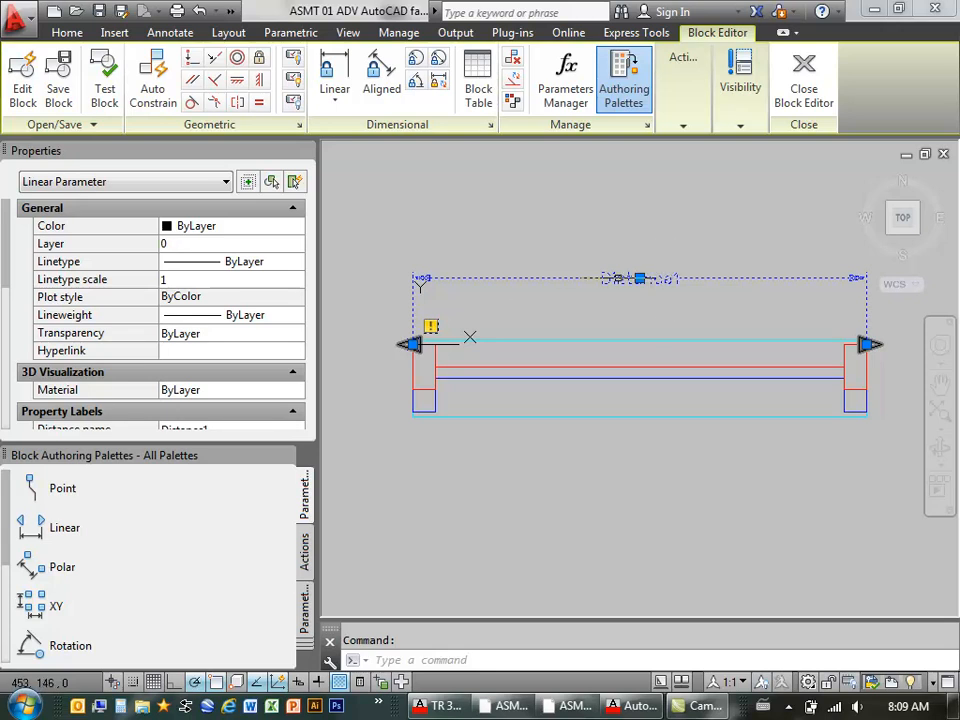
right_click(660, 279)
mouse_move(773, 228)
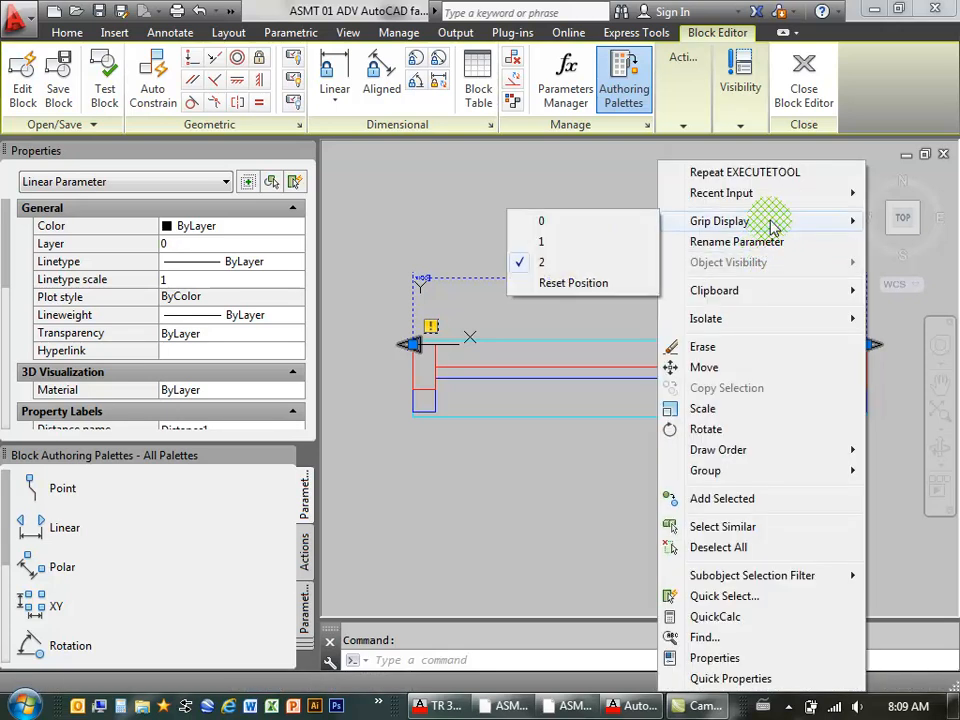
left_click(557, 240)
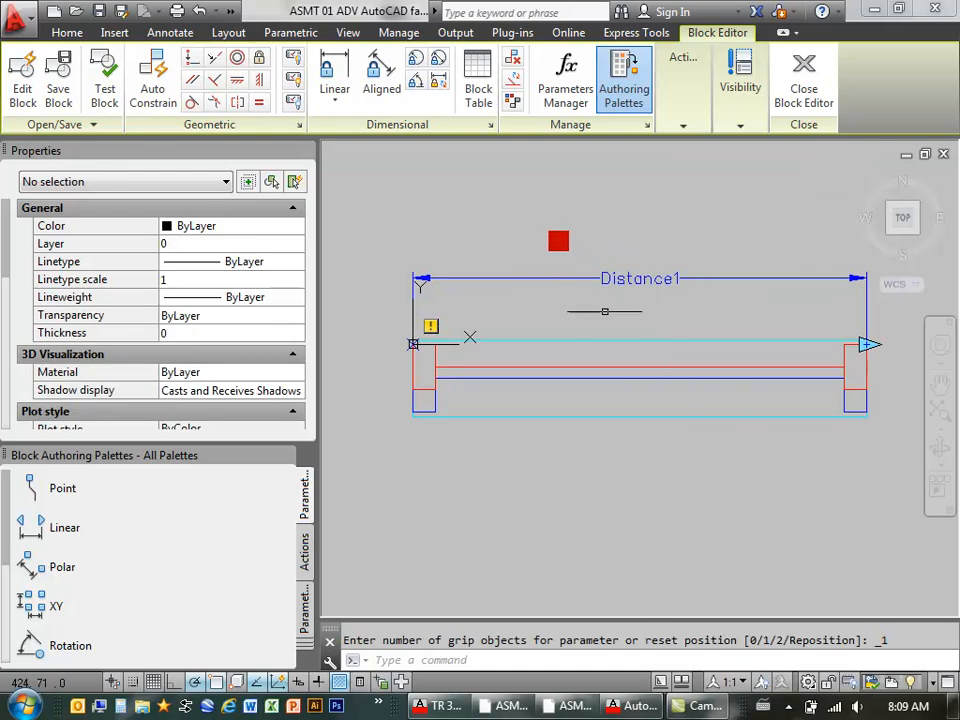
Step: Change the linear parameter's distance name to window width
left_click(471, 279)
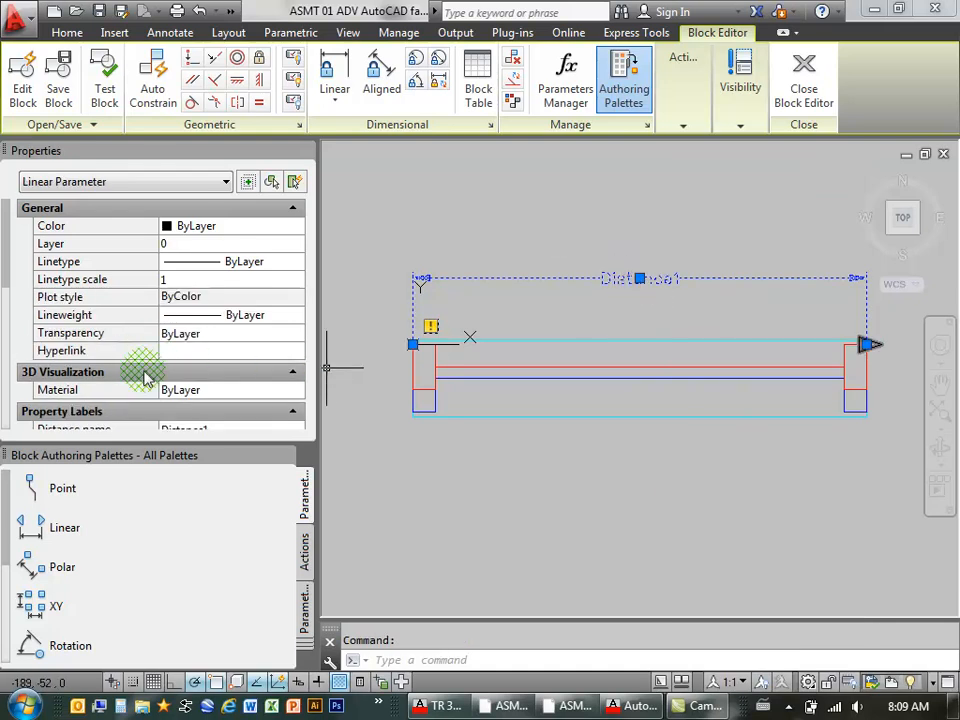
left_click_drag(8, 262, 8, 318)
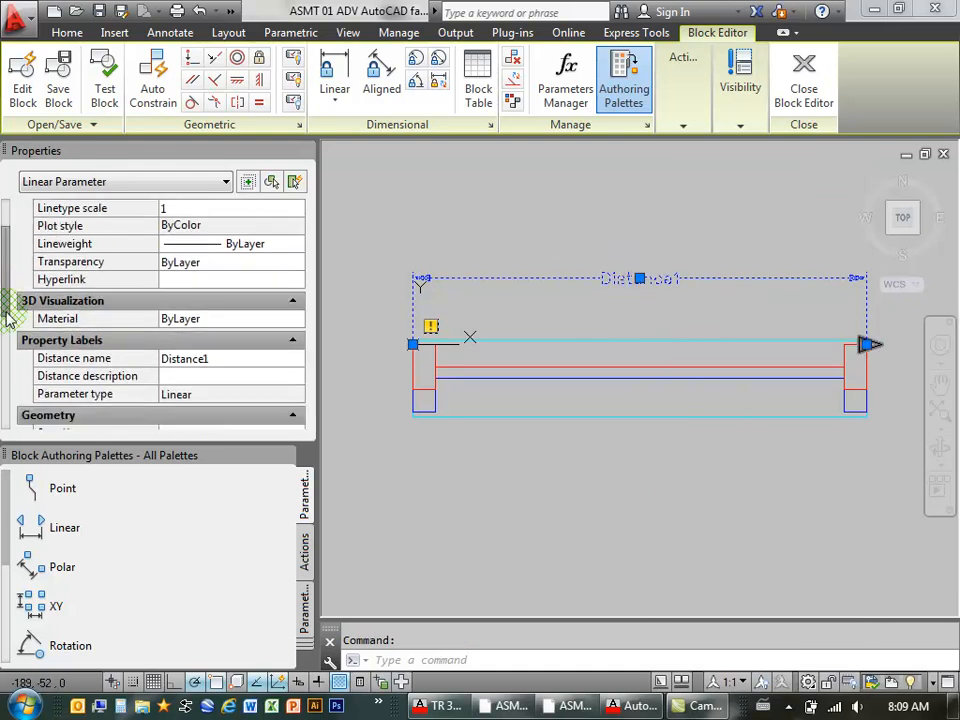
left_click(222, 360)
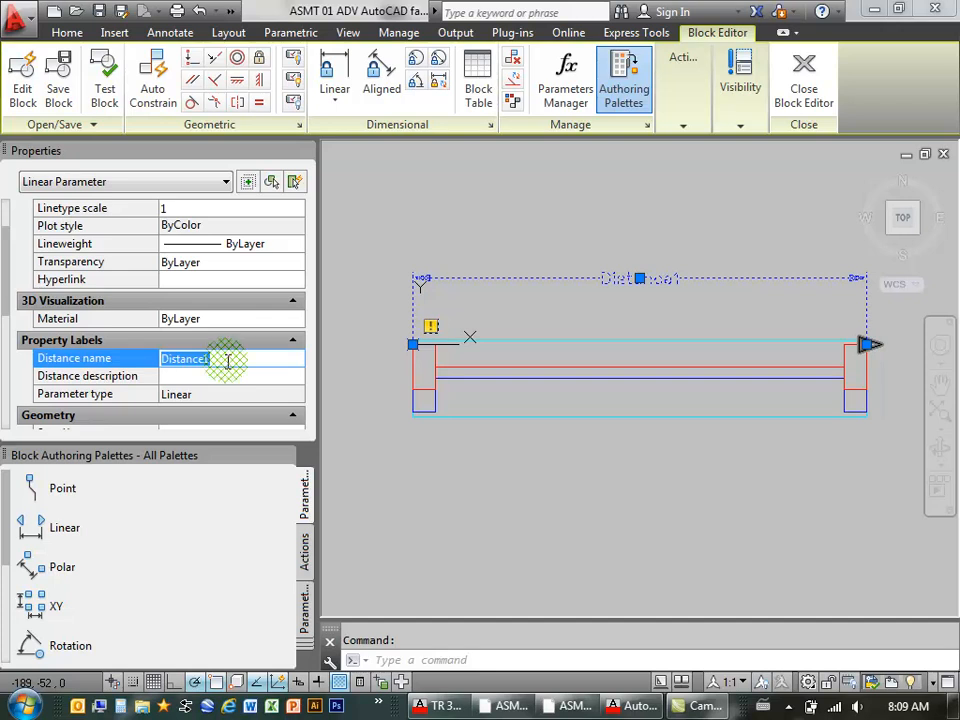
type("window width")
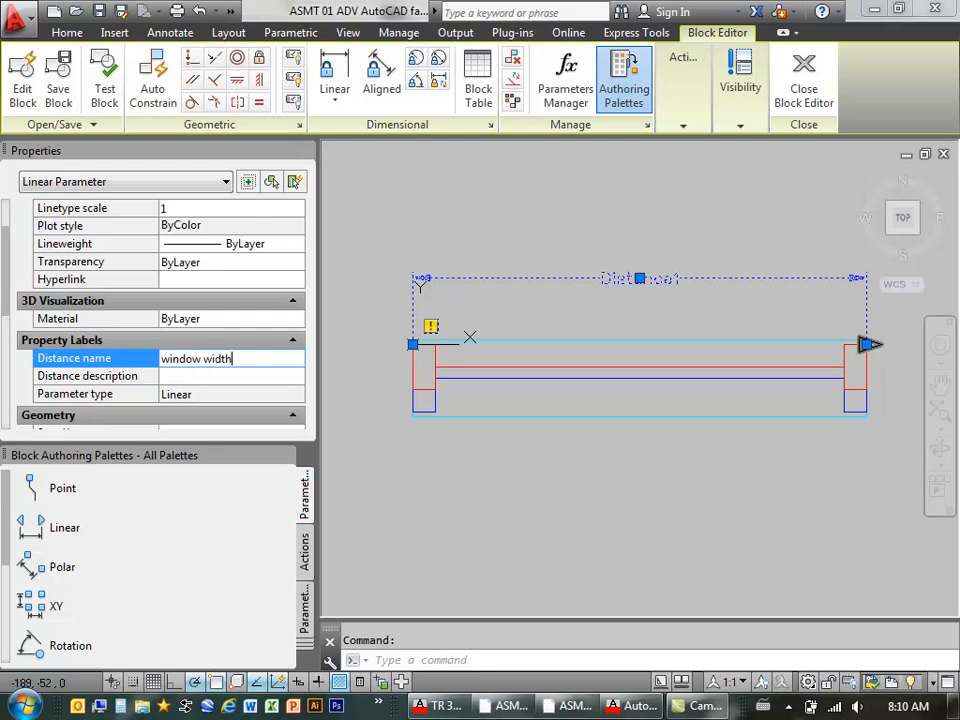
left_click(229, 370)
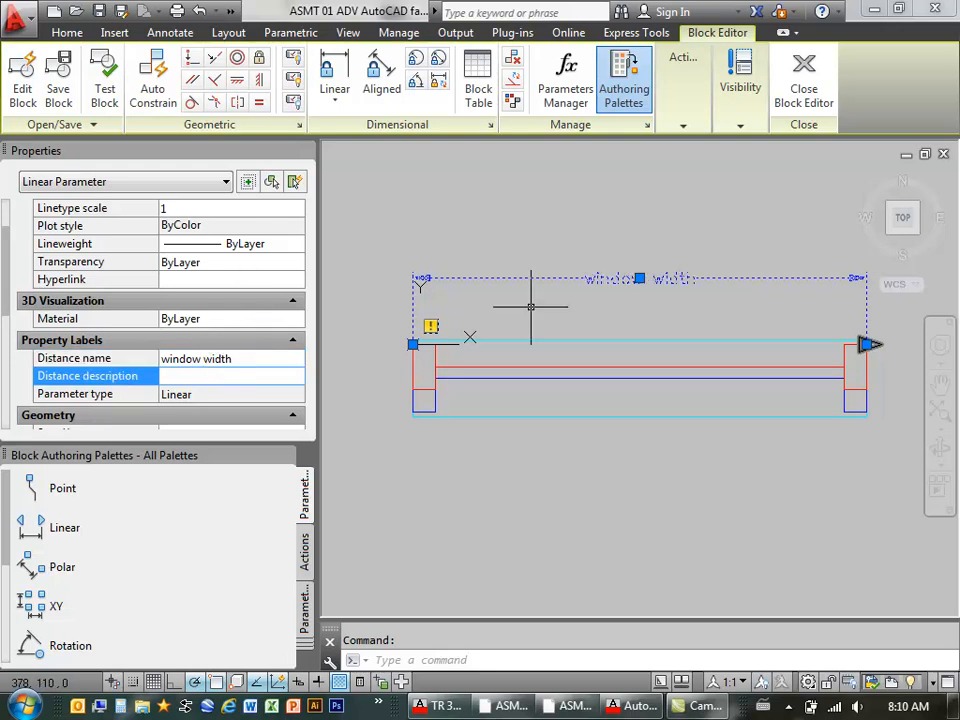
key("Escape")
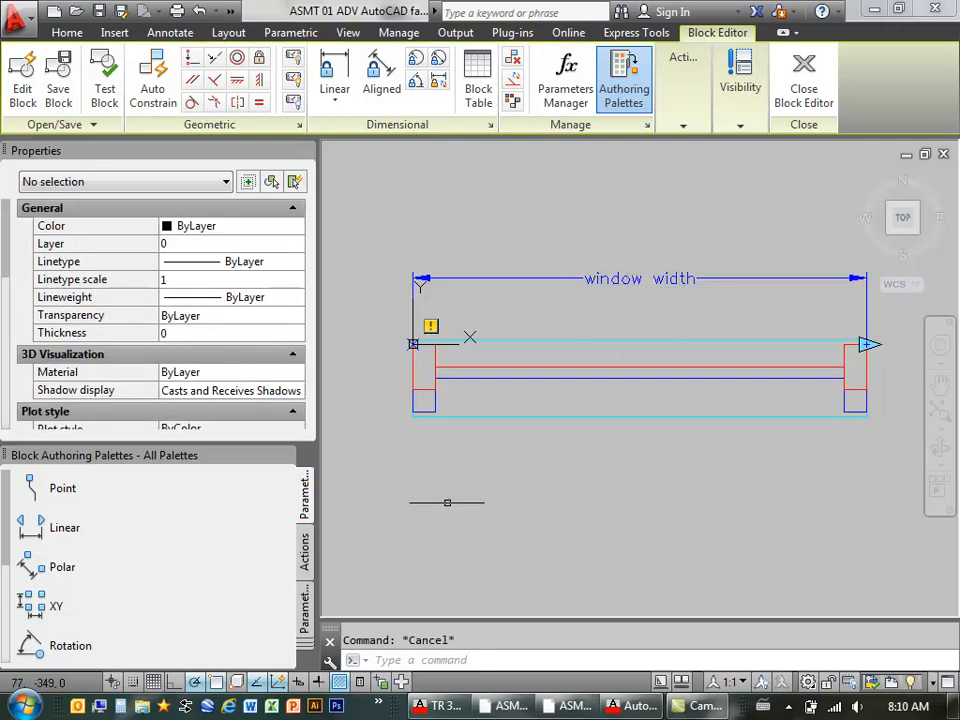
Step: Add a stretch action to the window width parameter's right end point, framing the right jambs and selecting the wipeout, sill lines and right jambs
middle_click_drag(522, 422, 502, 453)
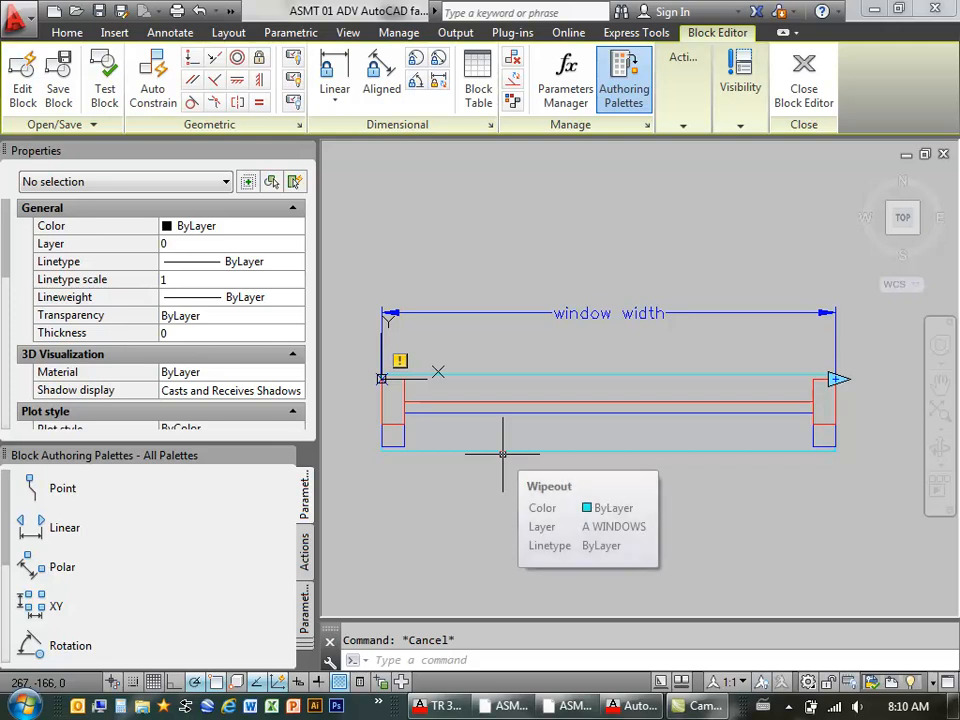
left_click(305, 552)
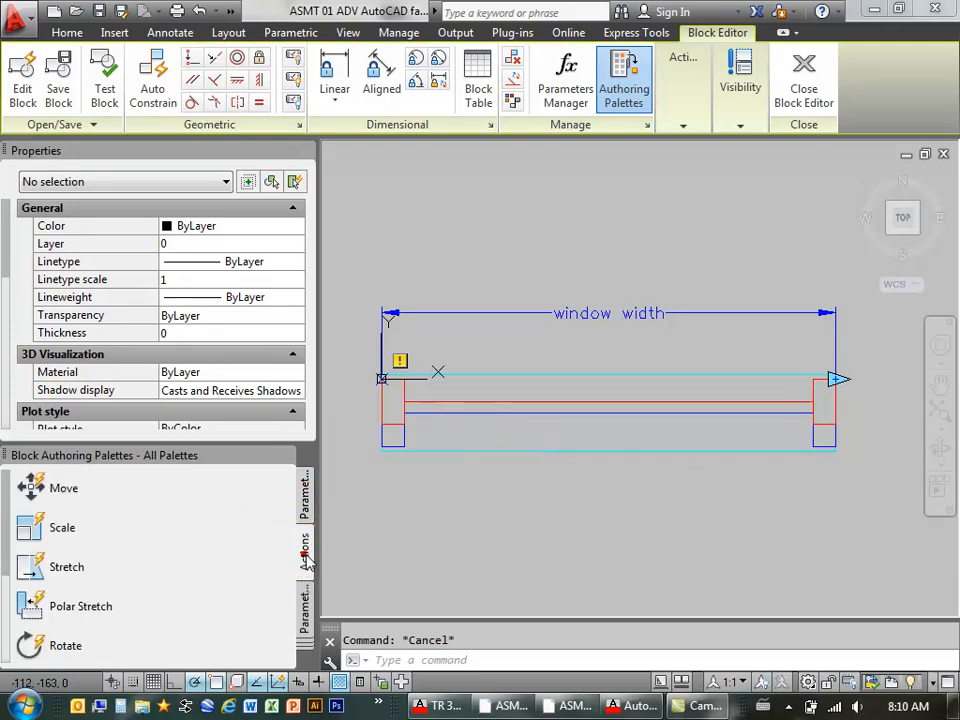
left_click(35, 567)
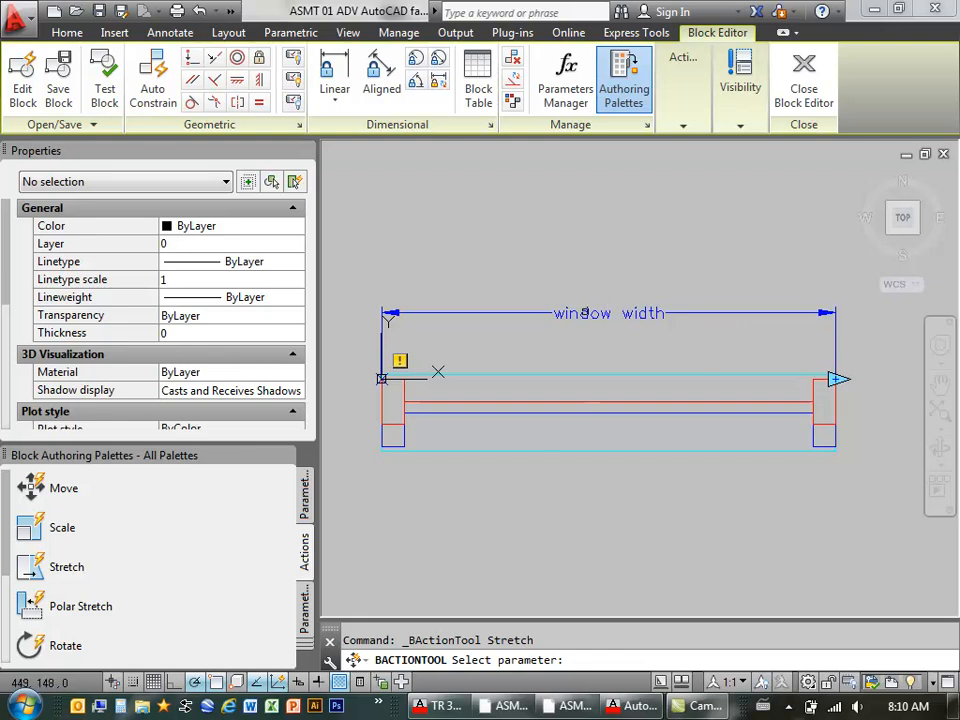
left_click(585, 313)
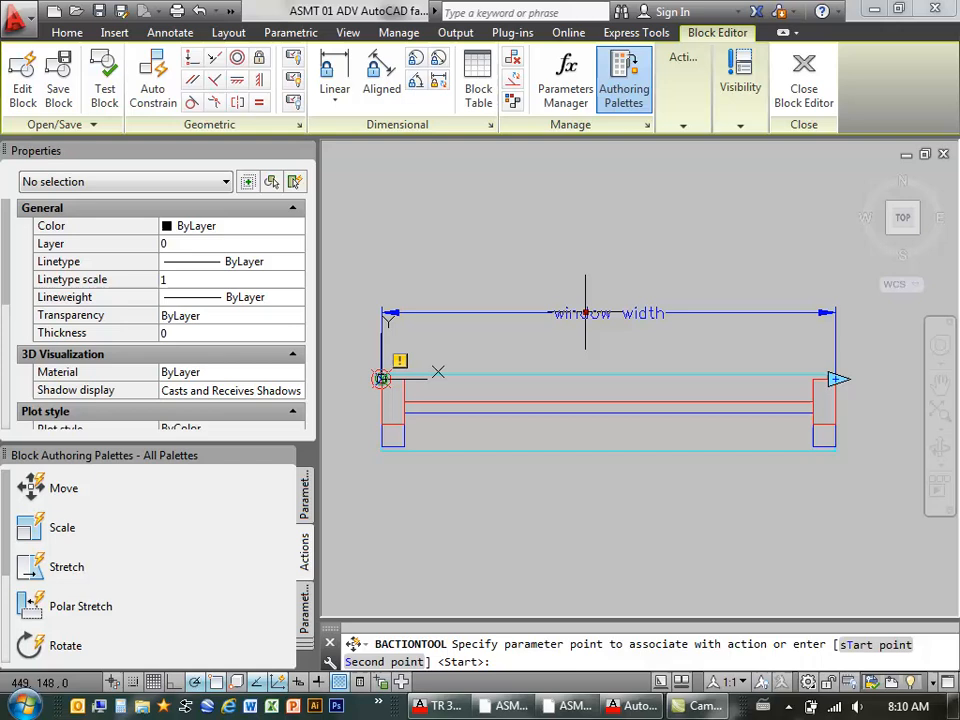
left_click(836, 378)
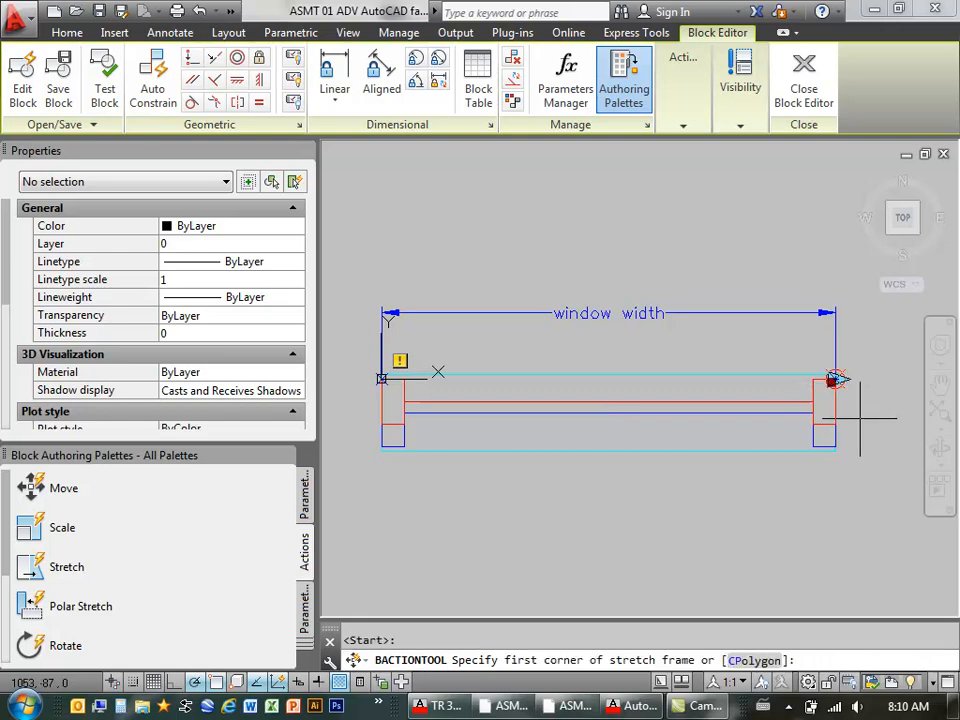
left_click(877, 340)
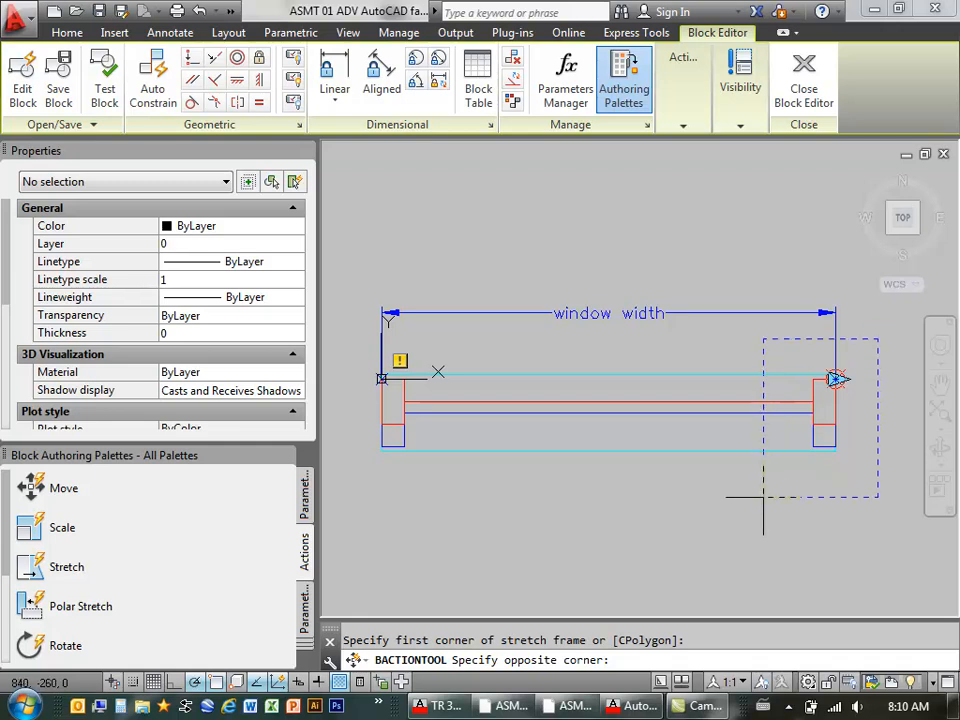
left_click(774, 495)
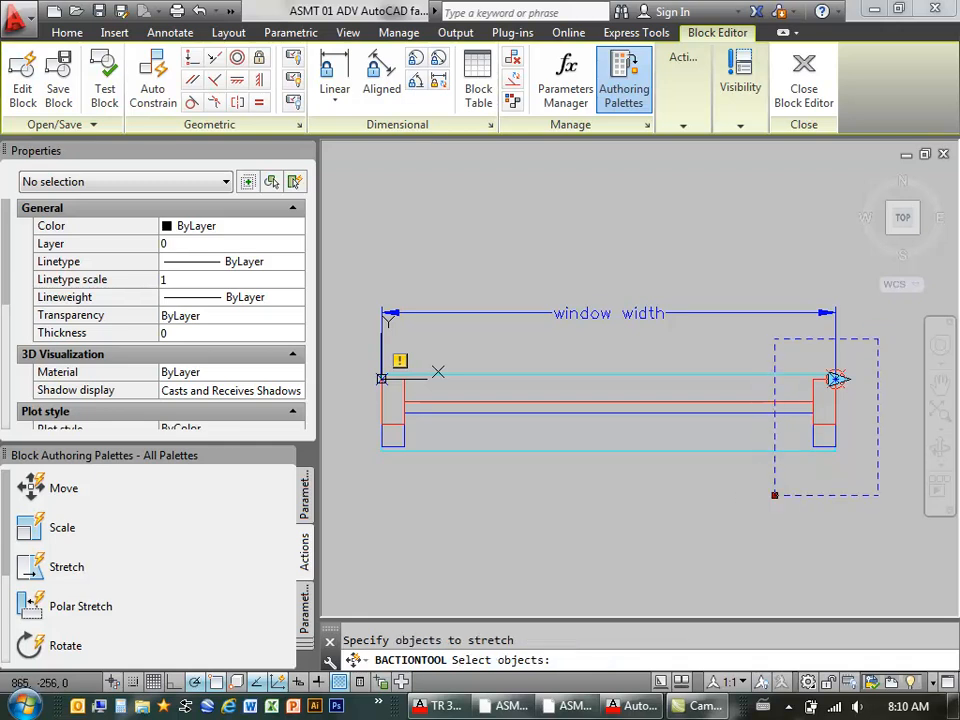
left_click(791, 453)
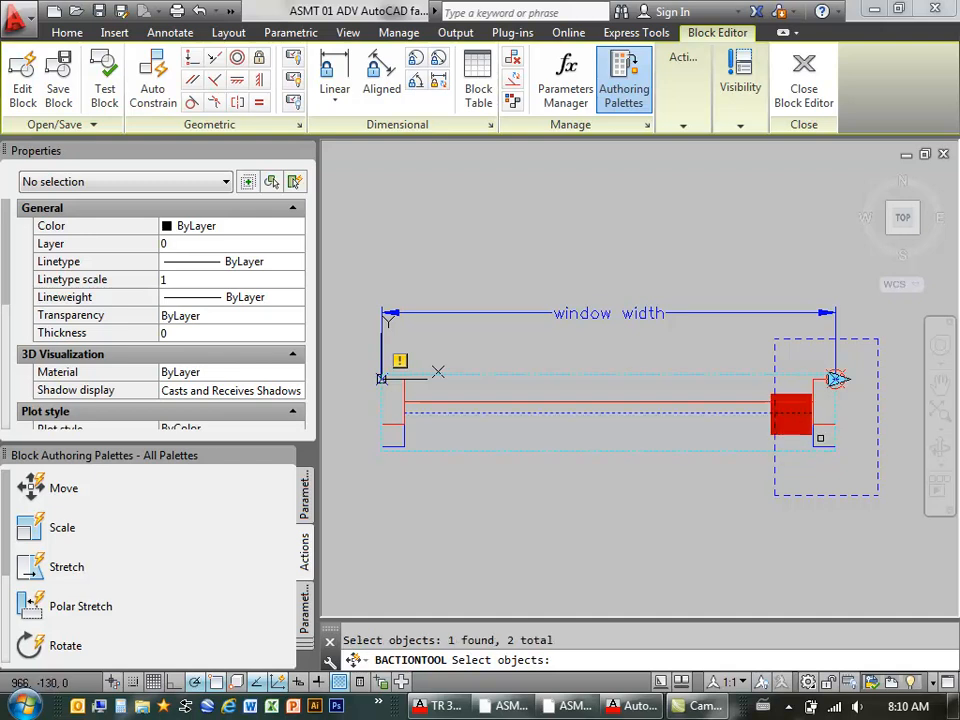
left_click(793, 400)
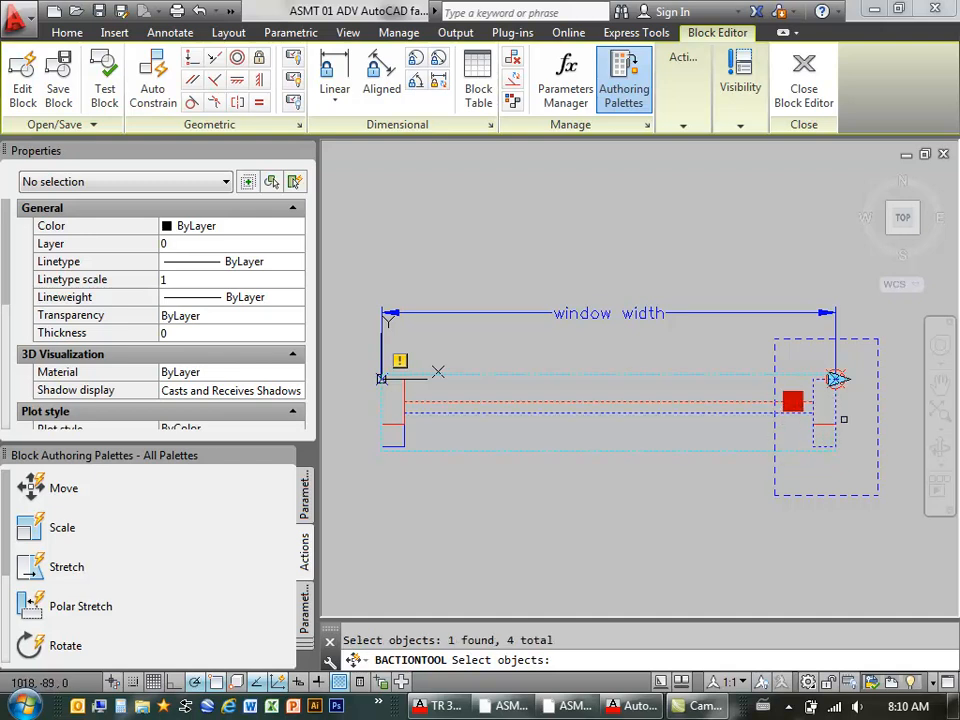
left_click(826, 424)
key("Return")
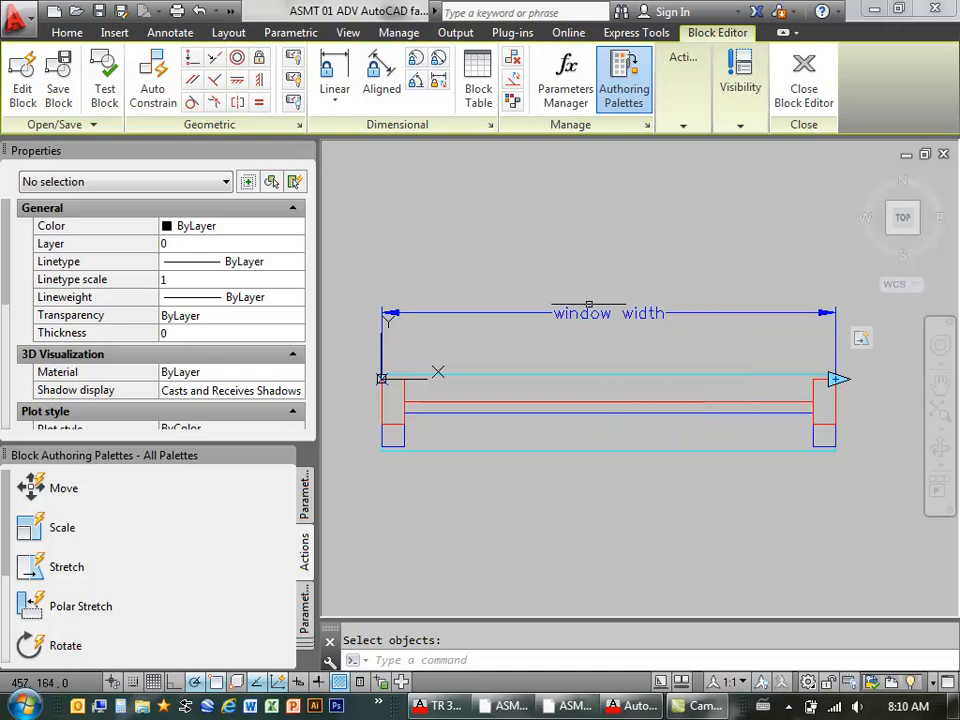
Step: Set the window width parameter's distance type to List
left_click(585, 313)
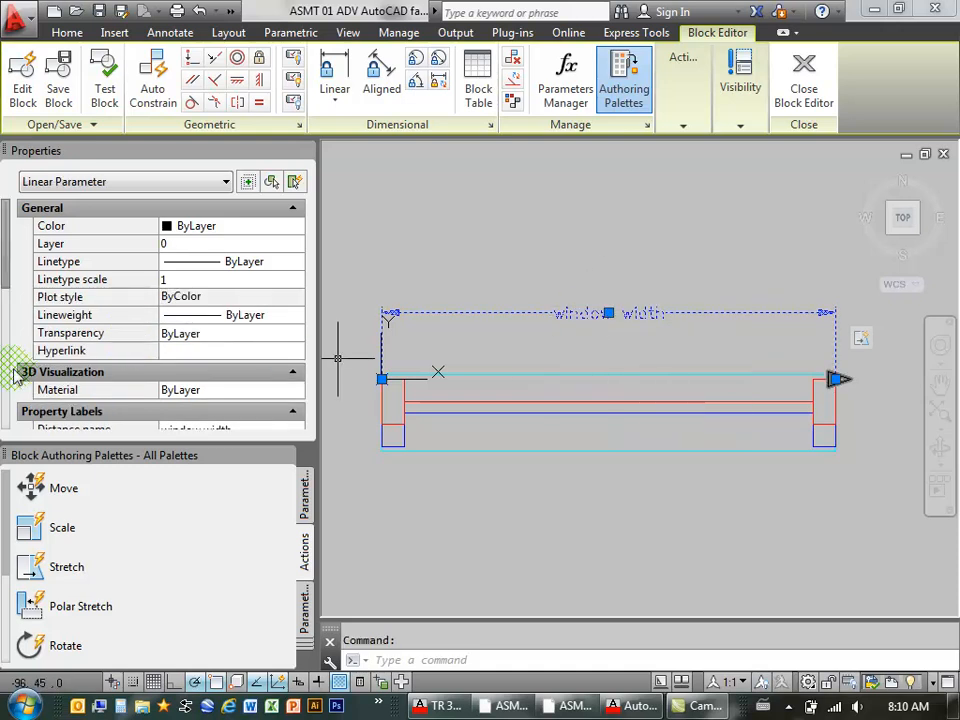
left_click_drag(5, 271, 2, 351)
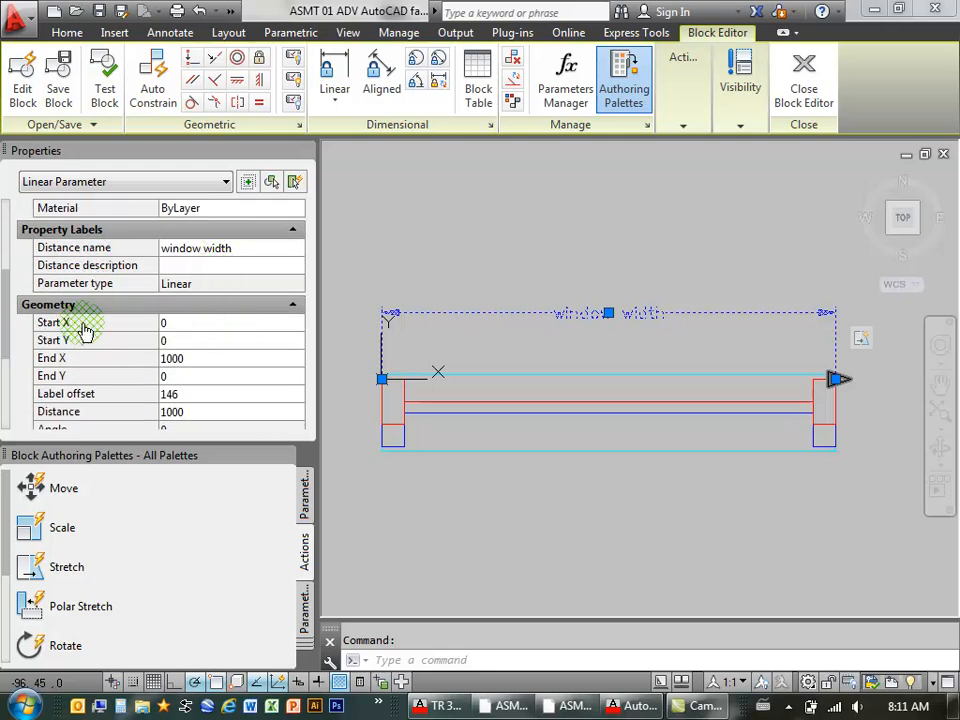
left_click_drag(5, 290, 5, 352)
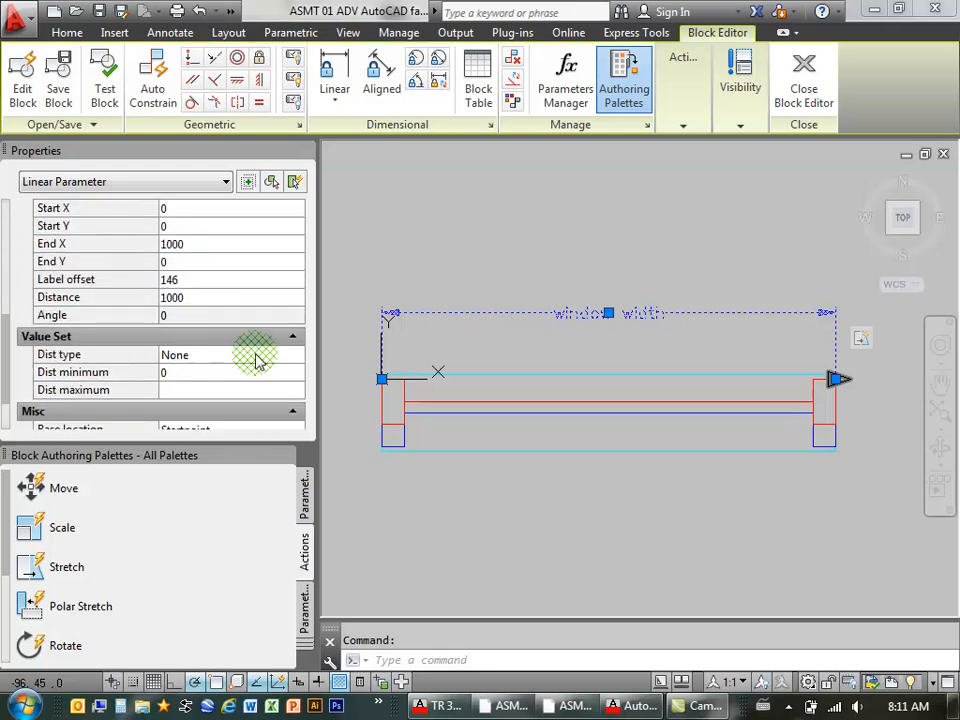
left_click(250, 357)
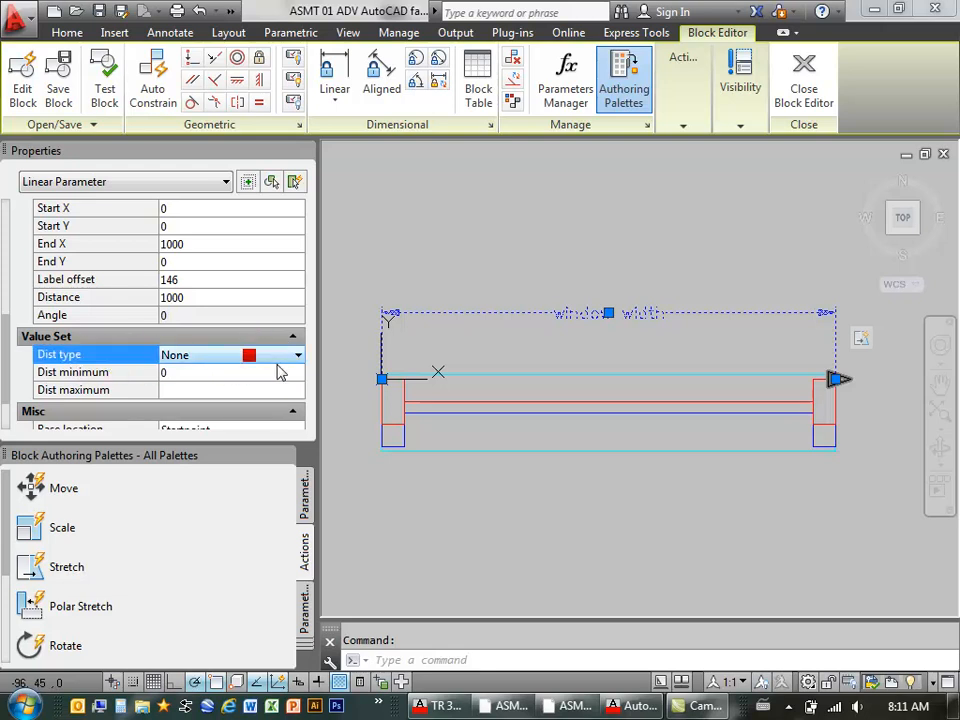
left_click(277, 358)
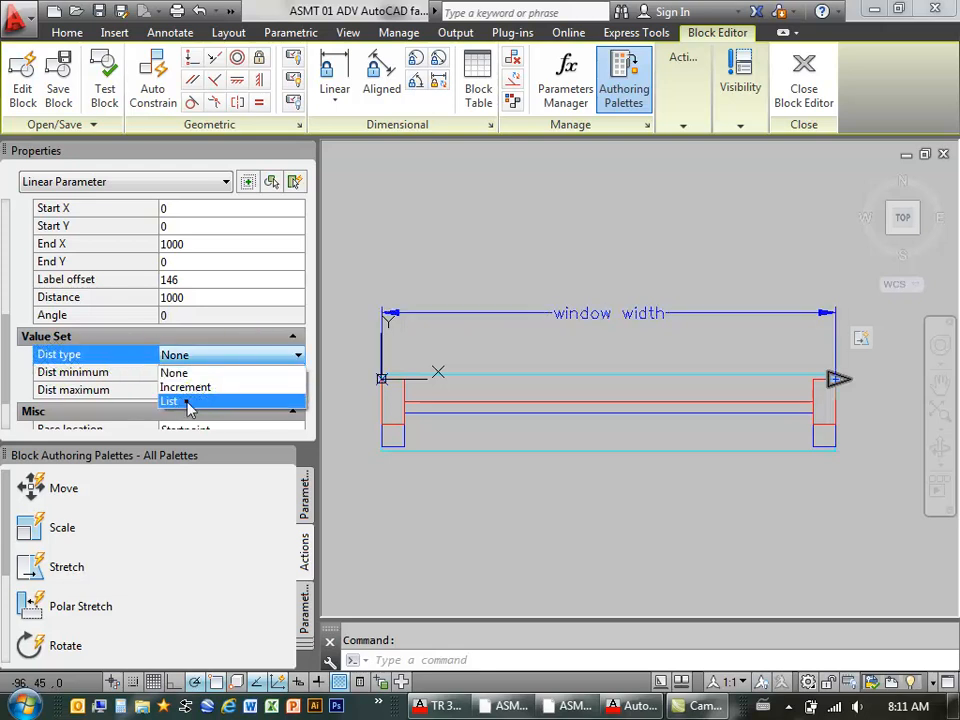
left_click(190, 401)
Step: Add the distances 500, 600, 700, 800, 900, 1100, 1200, 1300, 1400 and 1500 to the window width parameter's value list
left_click(290, 360)
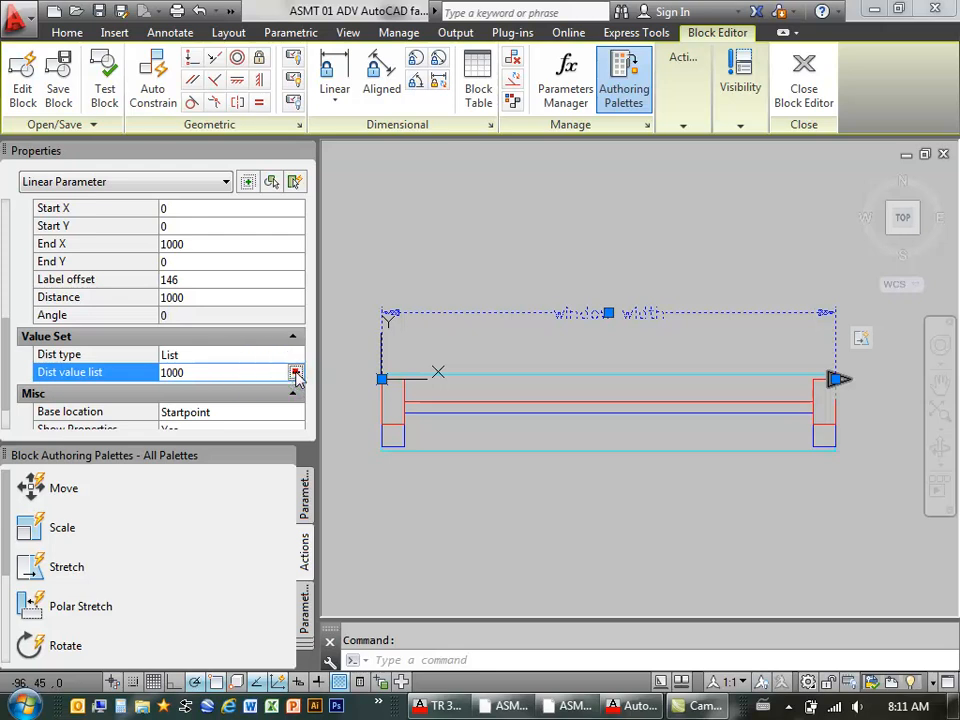
left_click(295, 373)
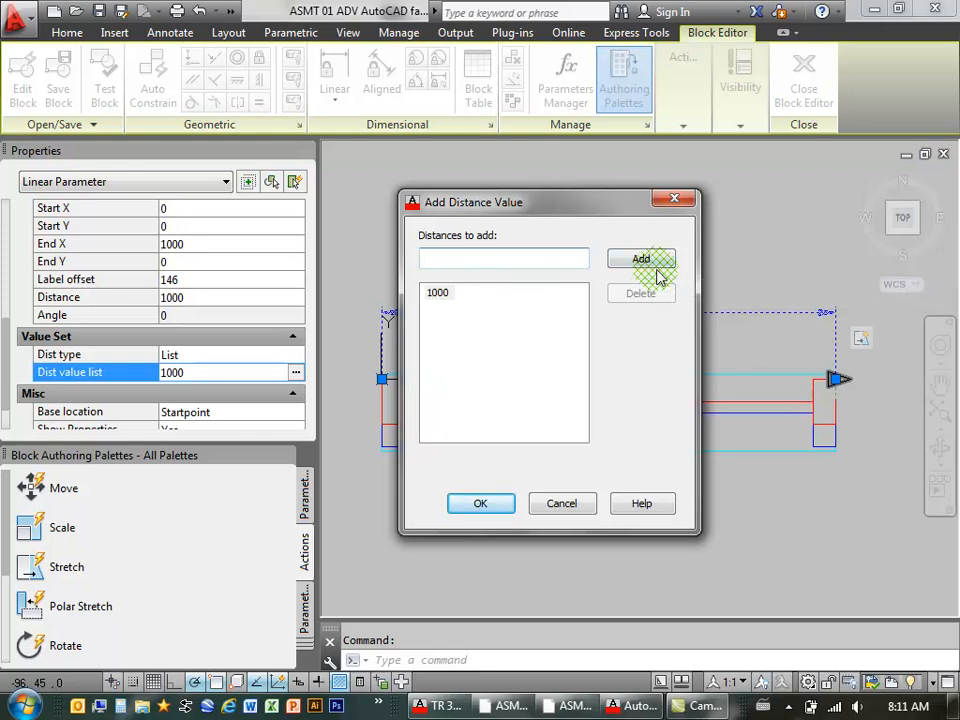
type("500")
left_click(621, 261)
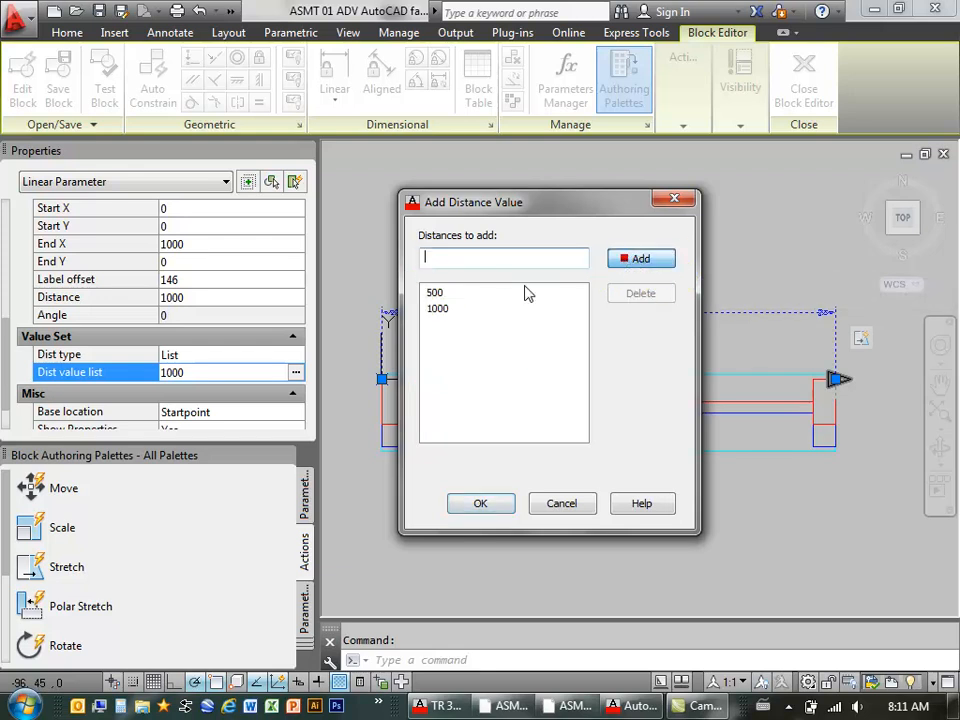
type("600")
left_click(621, 261)
type("700")
left_click(630, 261)
type("800")
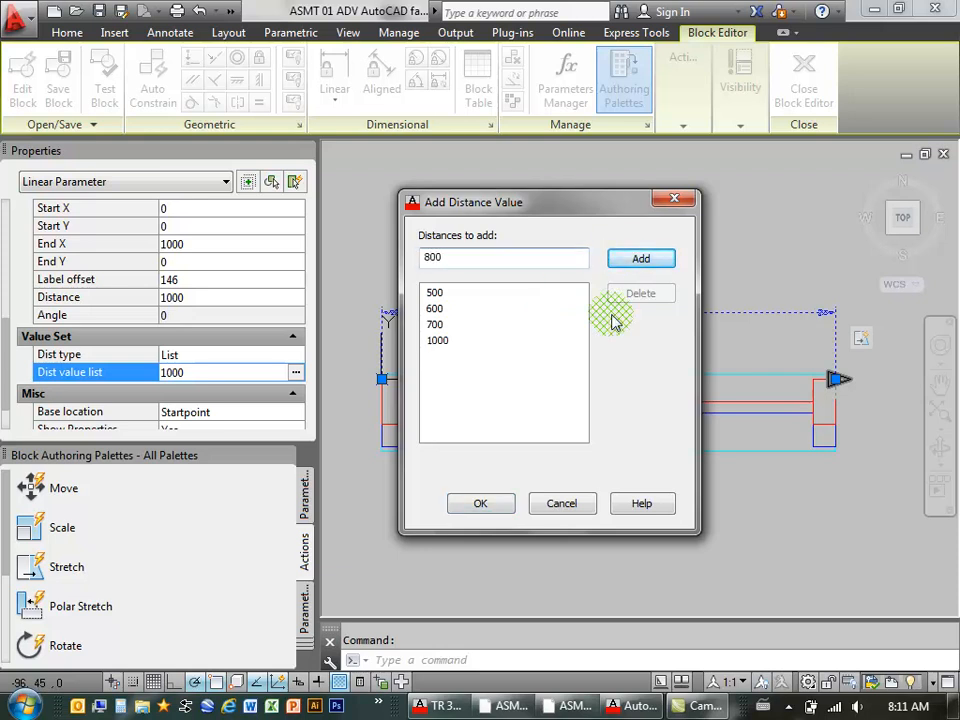
left_click(636, 259)
type("900")
left_click(621, 258)
type("1100")
left_click(634, 256)
type("1200")
left_click(628, 259)
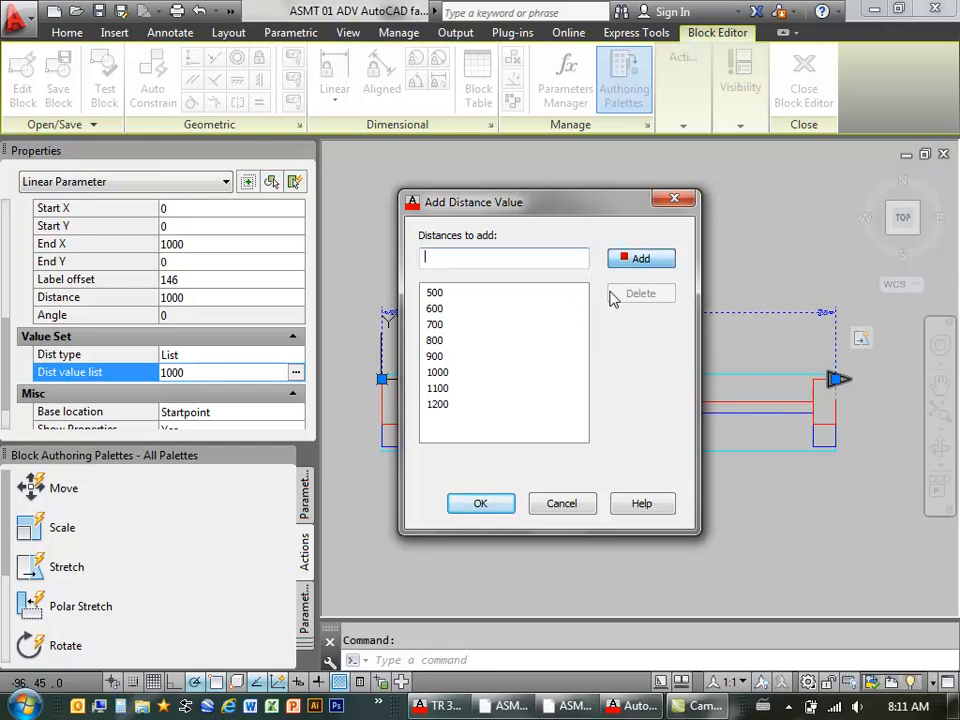
type("1300")
left_click(645, 259)
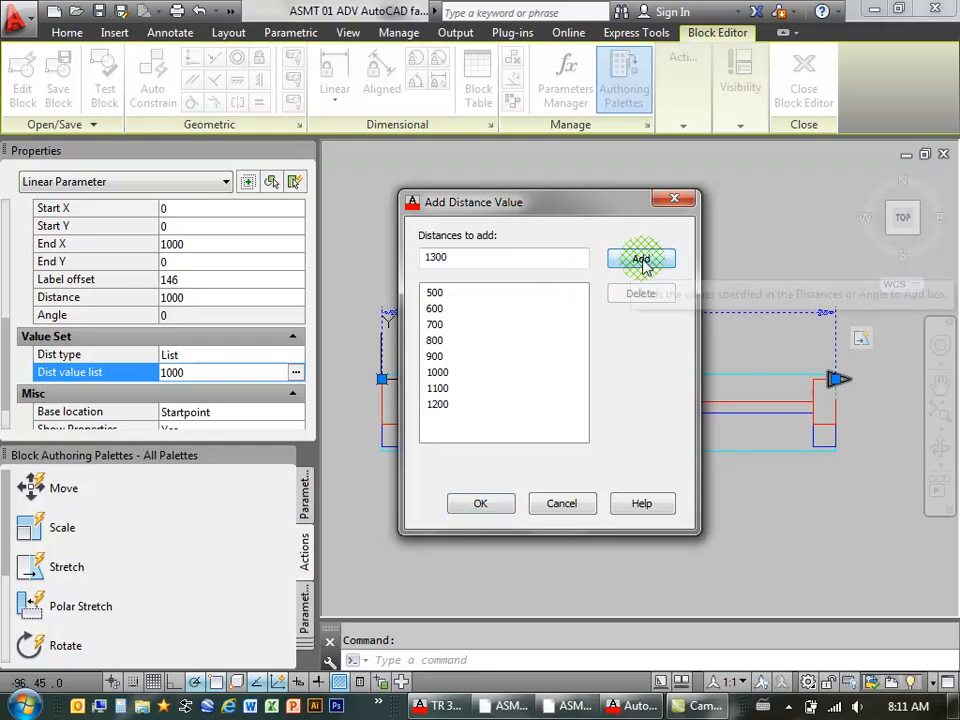
type("1400")
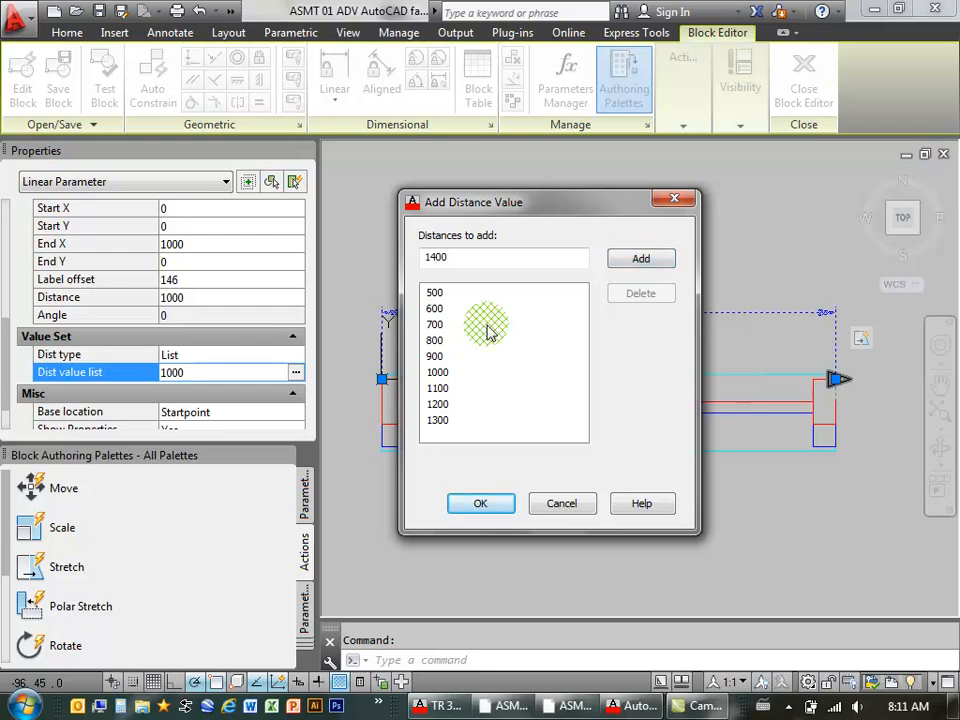
left_click(663, 259)
type("1500")
left_click(634, 258)
left_click(480, 506)
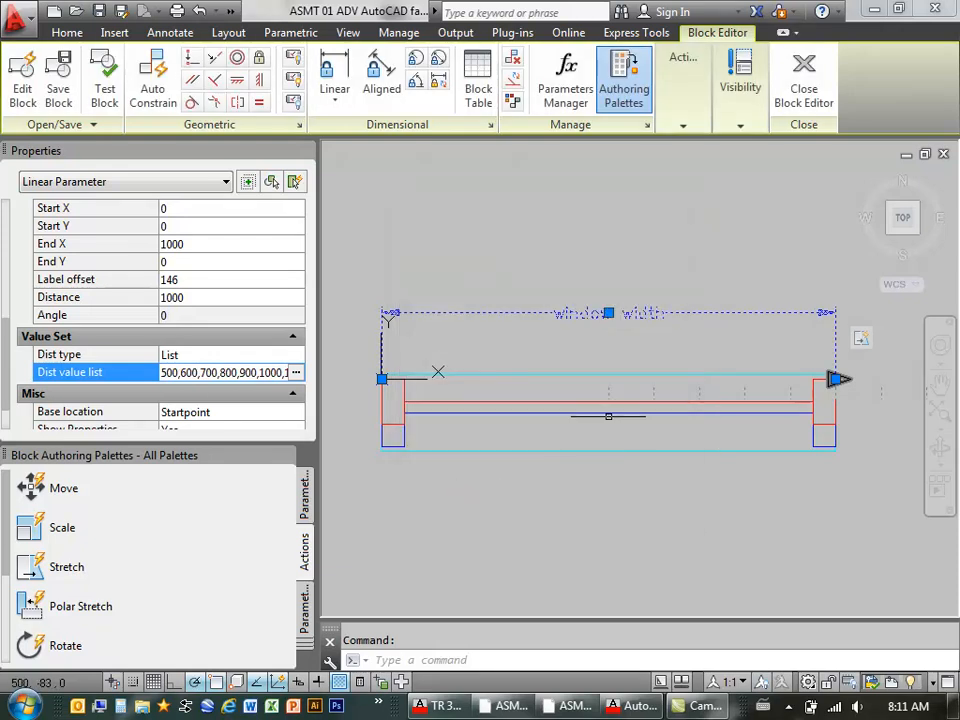
Step: Test the block by stretching the window through its listed widths with the right end grip, and close the test window
scroll(612, 437, "down", 3)
mouse_move(637, 407)
middle_mouse_down()
mouse_move(509, 407)
mouse_move(568, 429)
mouse_move(582, 405)
middle_mouse_up()
scroll(509, 407, "up", 2)
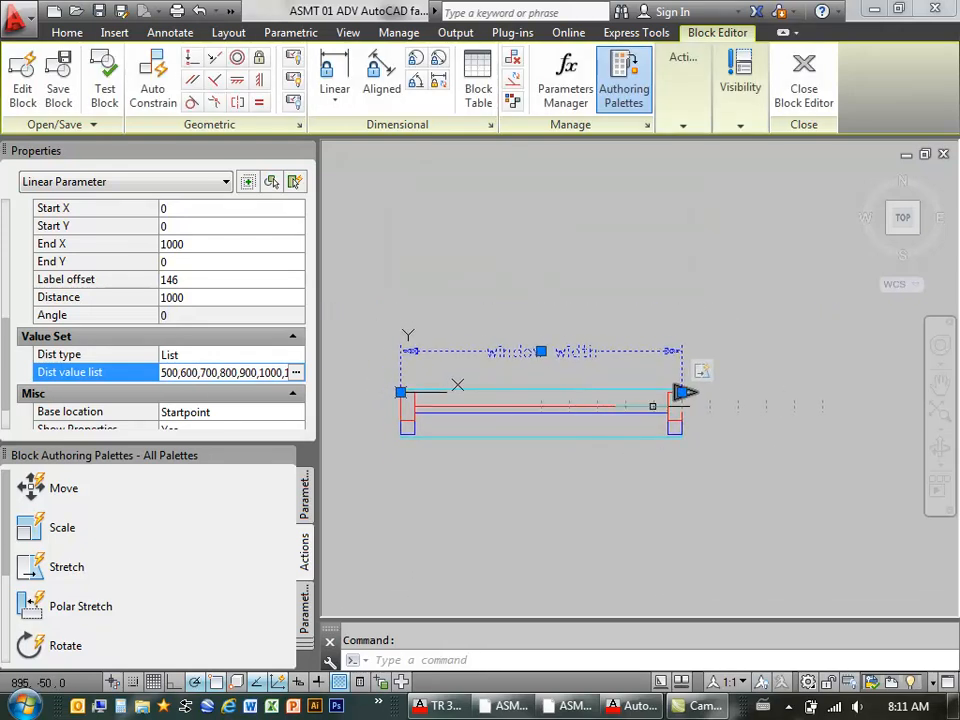
left_click(104, 88)
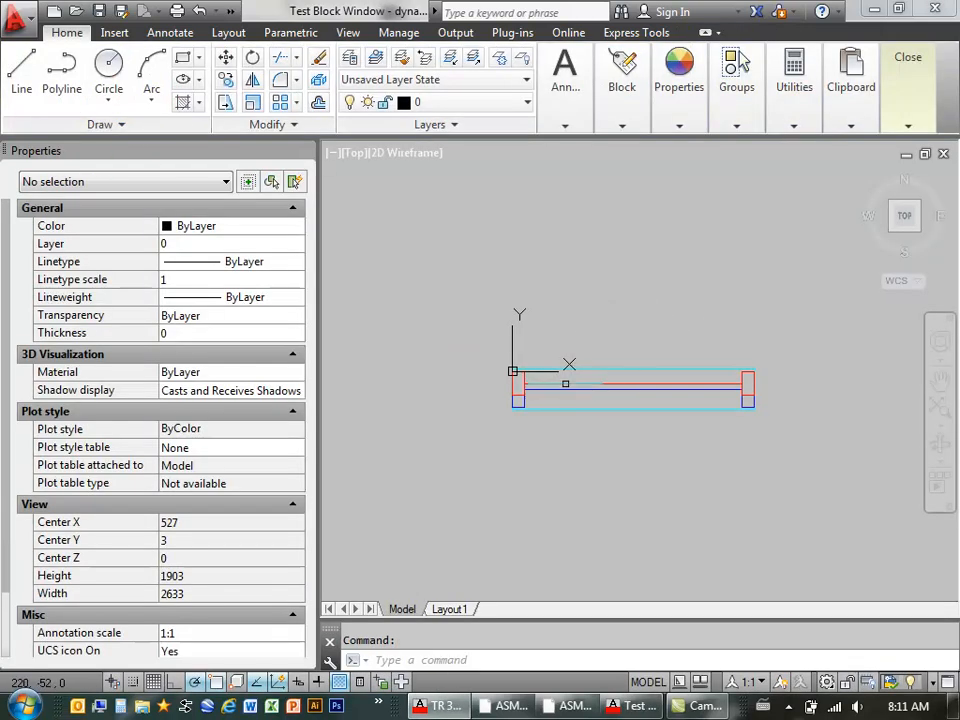
left_click(570, 388)
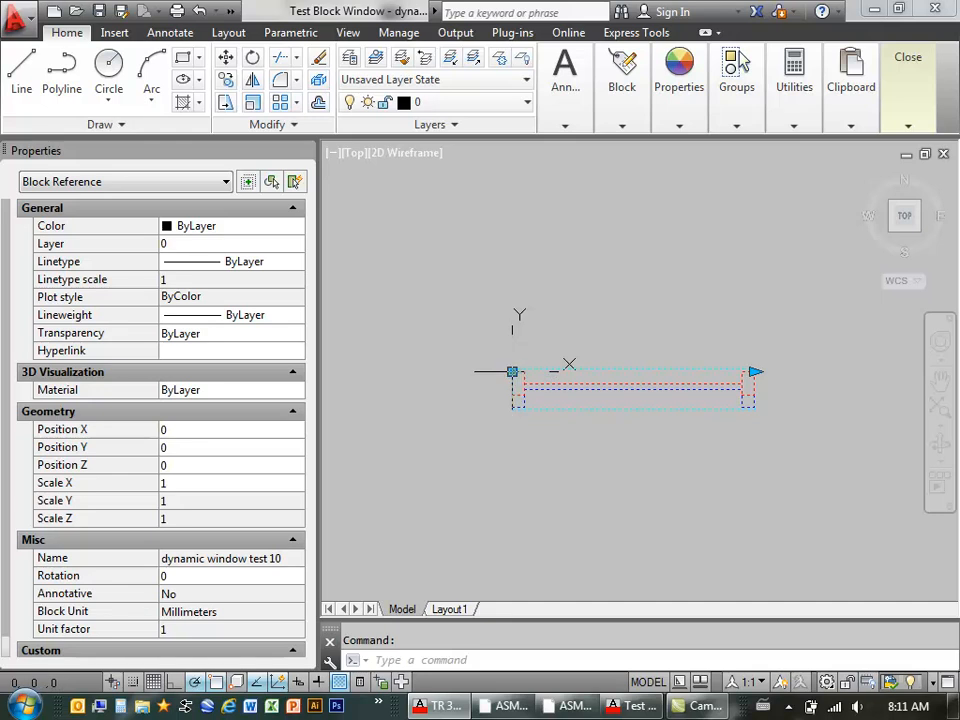
left_click_drag(756, 372, 804, 375)
left_click(806, 361)
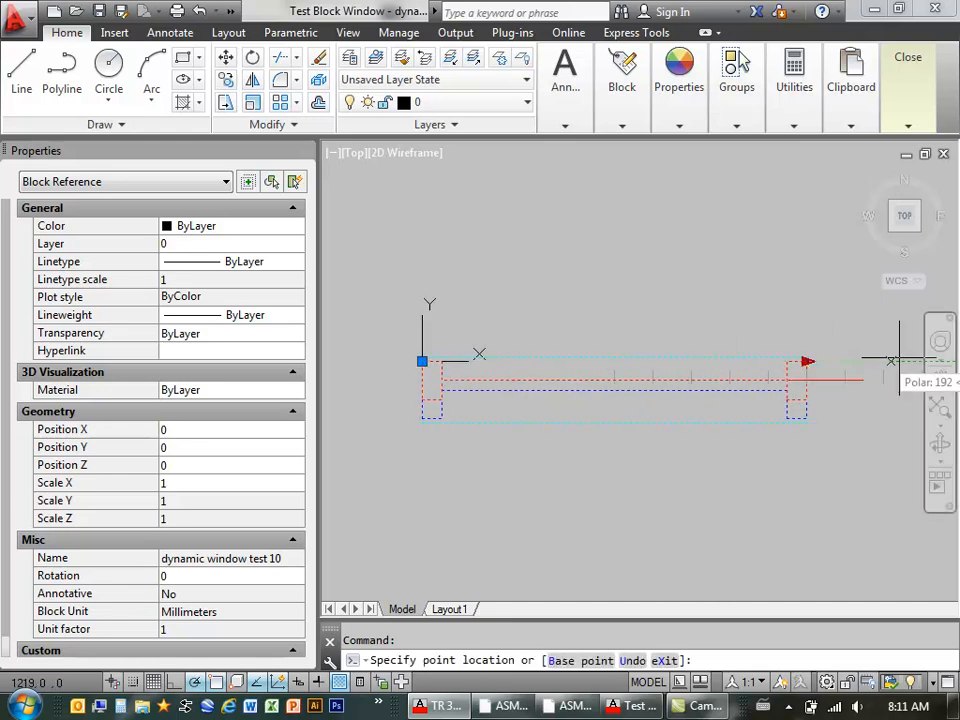
scroll(715, 361, "down", 2)
scroll(730, 362, "up", 2)
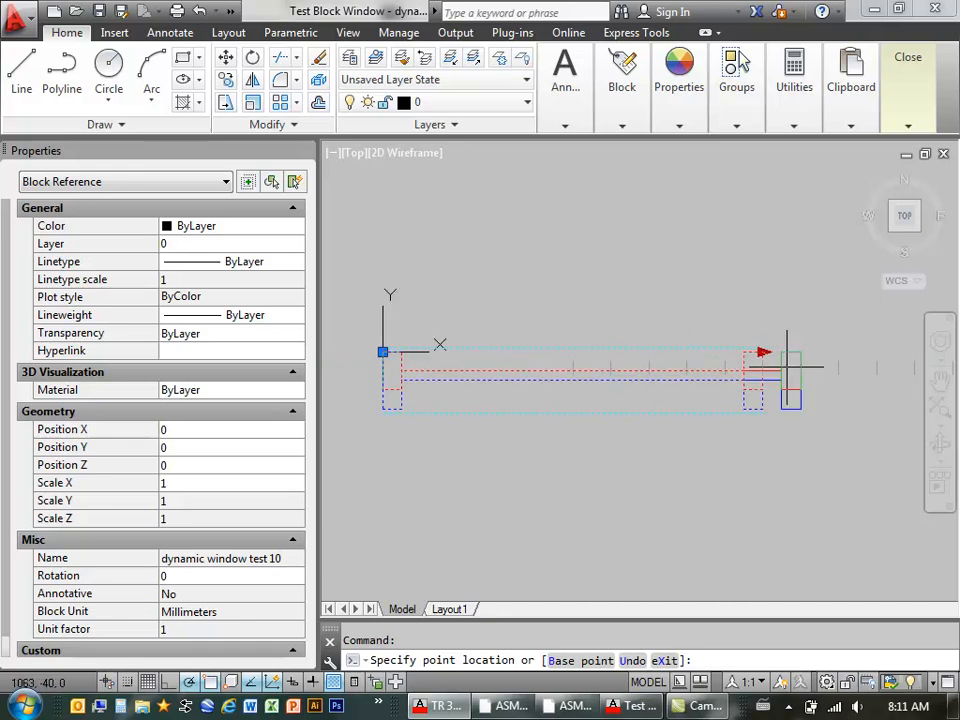
key("Escape")
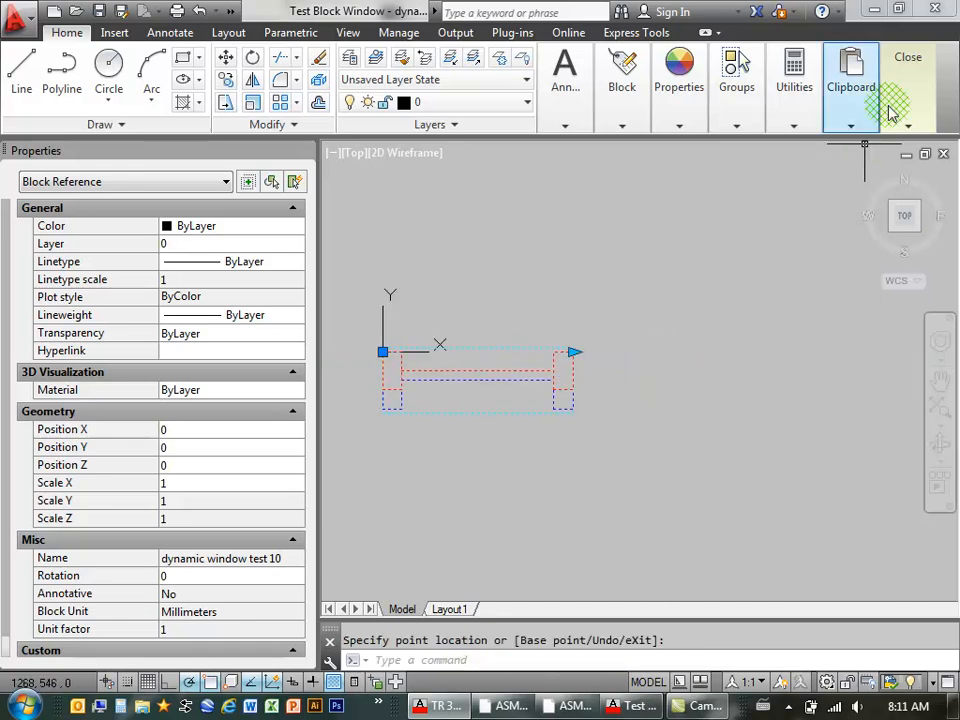
left_click(908, 80)
left_click(892, 175)
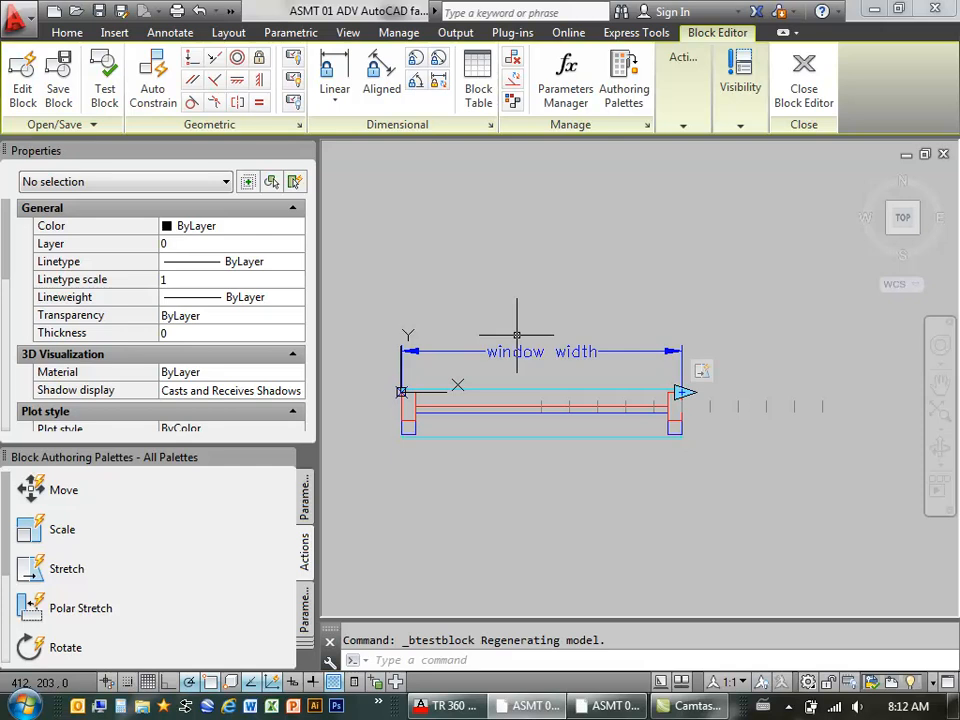
Step: Add a visibility parameter at the midpoint of the wipeout's lower edge
mouse_move(533, 405)
middle_mouse_down()
mouse_move(560, 375)
mouse_move(615, 369)
middle_mouse_up()
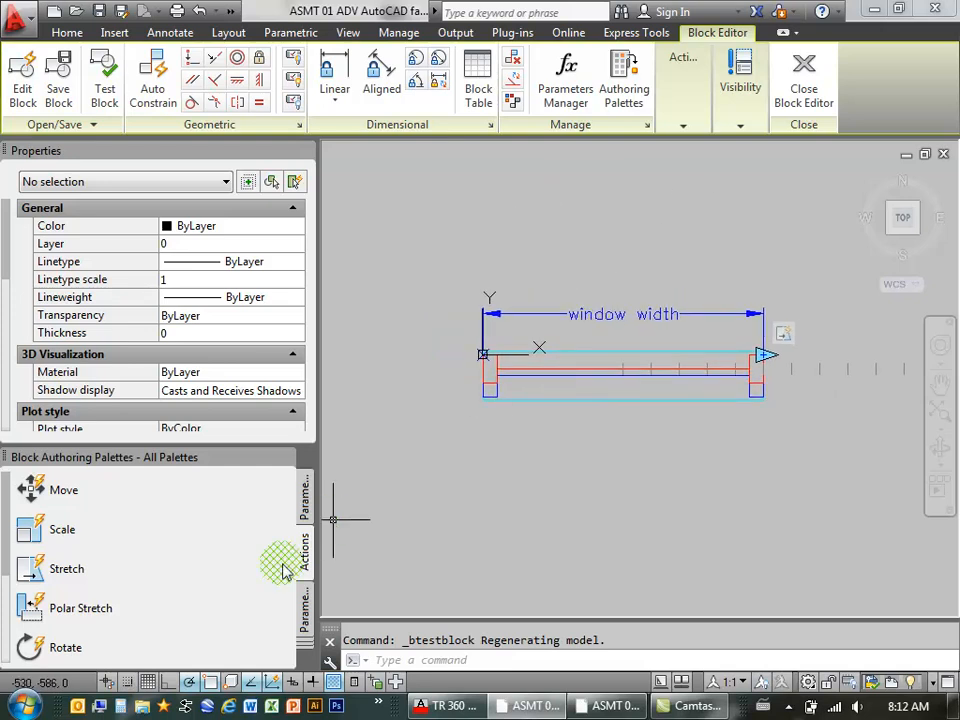
left_click(306, 490)
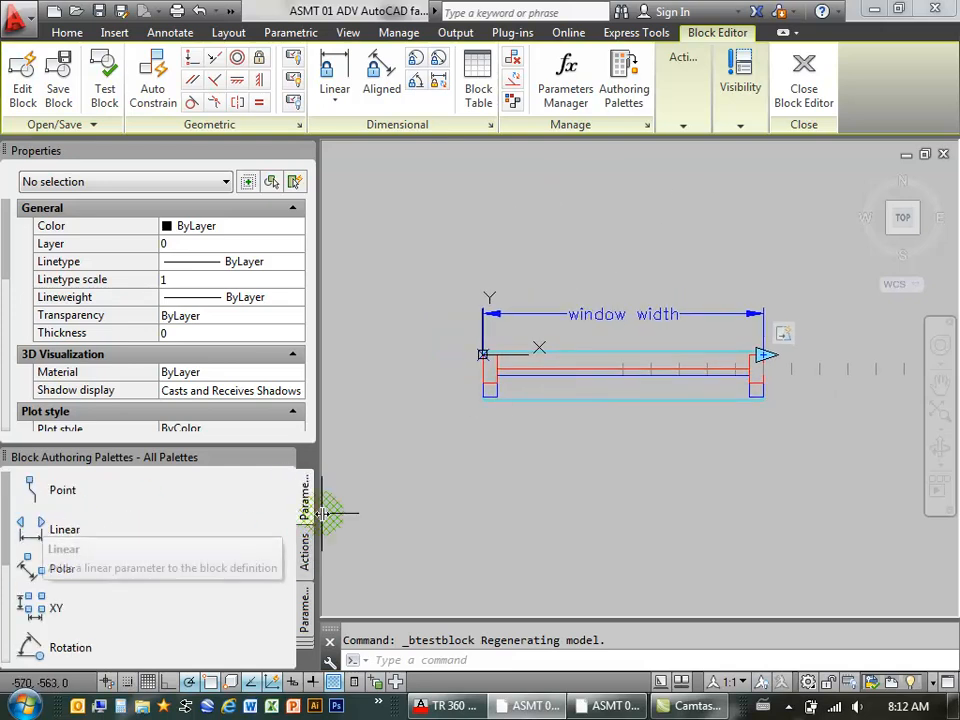
left_click_drag(6, 549, 5, 650)
left_click(30, 562)
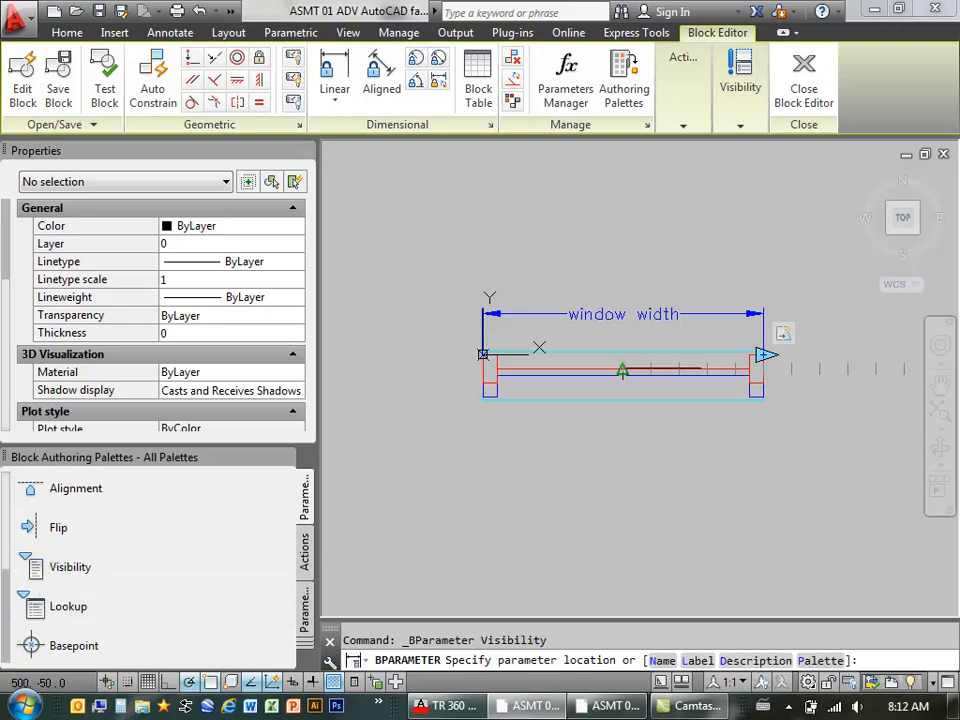
left_click(622, 400)
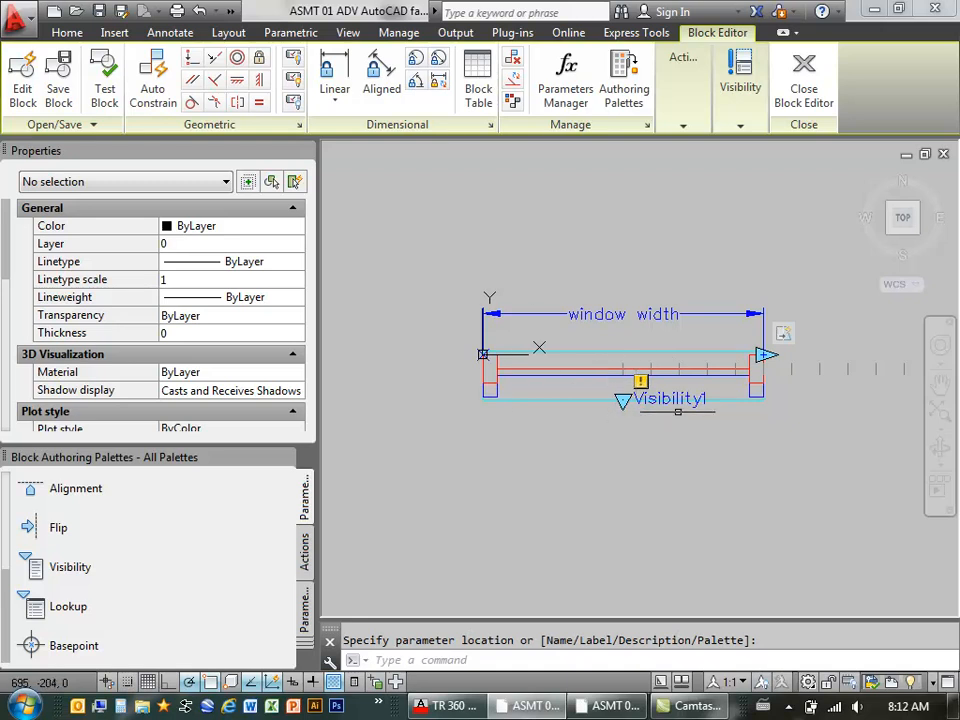
Step: Rename the block's existing visibility state VisibilityState0 to 150
left_click(740, 125)
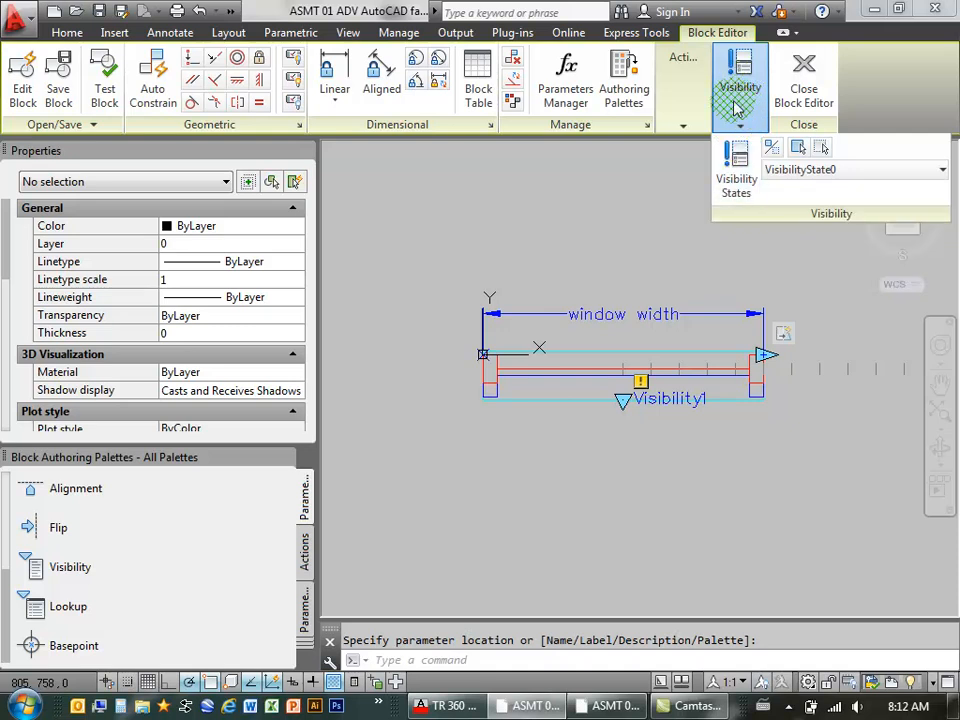
left_click(740, 178)
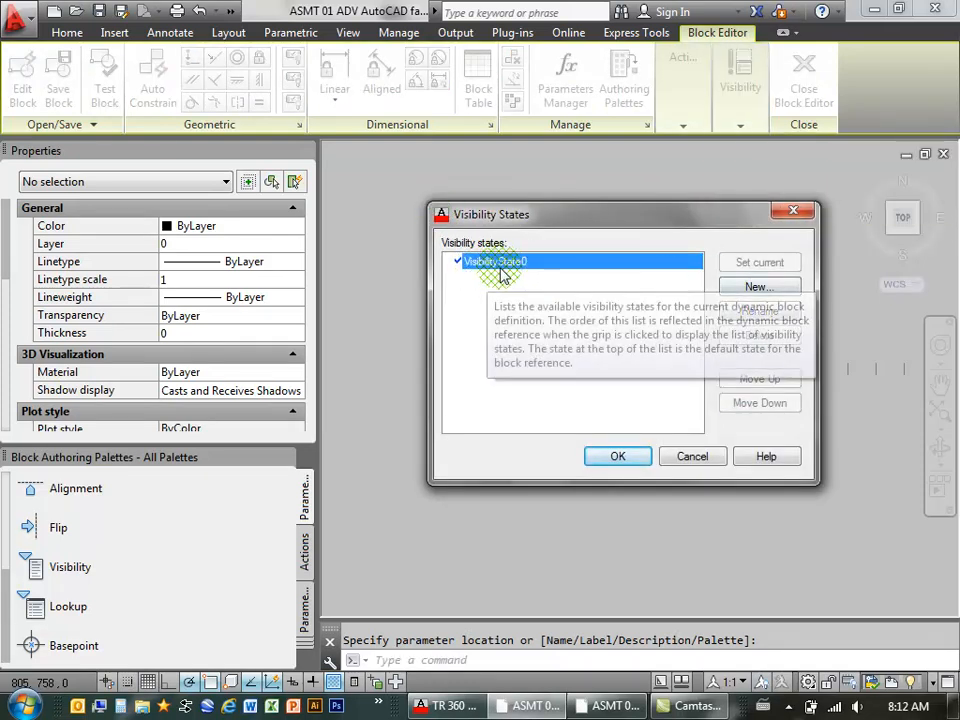
left_click(762, 312)
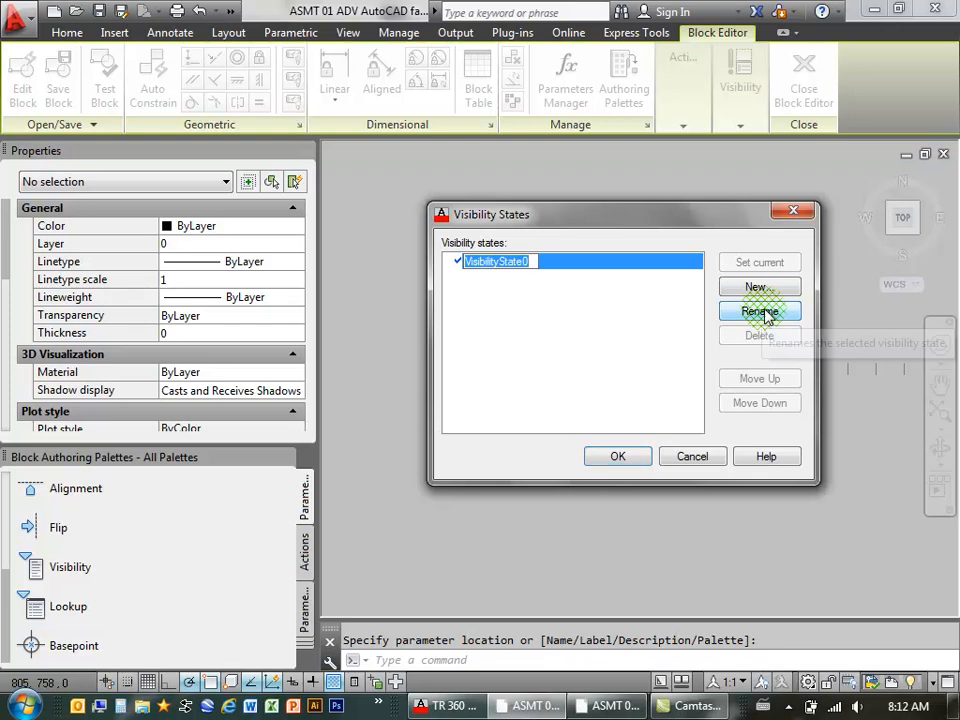
type("150")
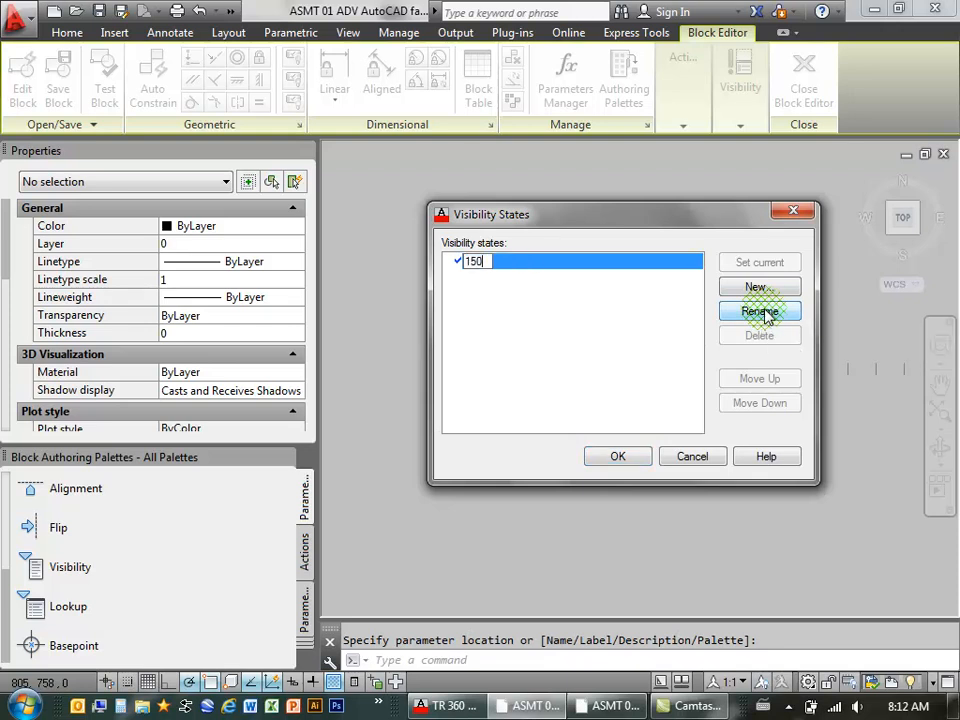
Step: Add a visibility state named 100 that leaves the visibility of existing objects unchanged, and accept the state list
left_click(756, 287)
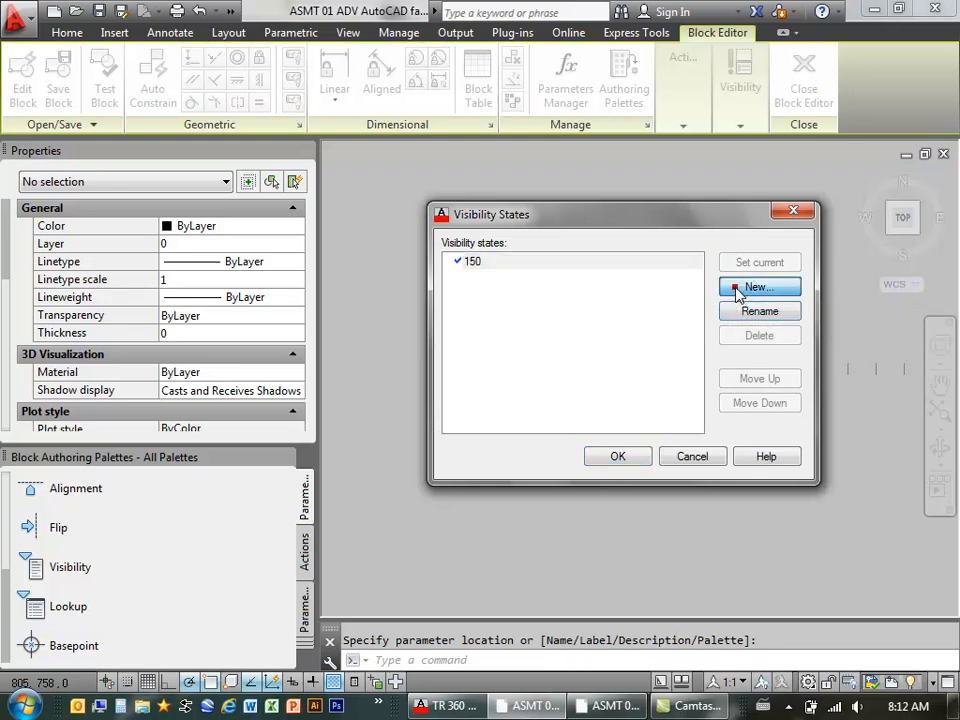
type("100")
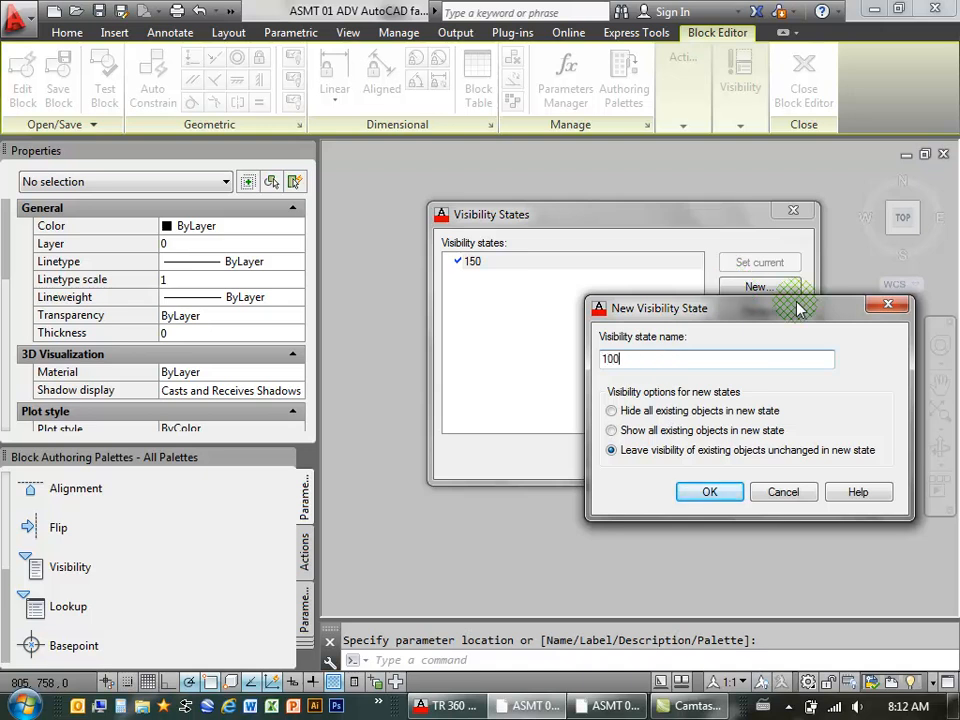
left_click(722, 496)
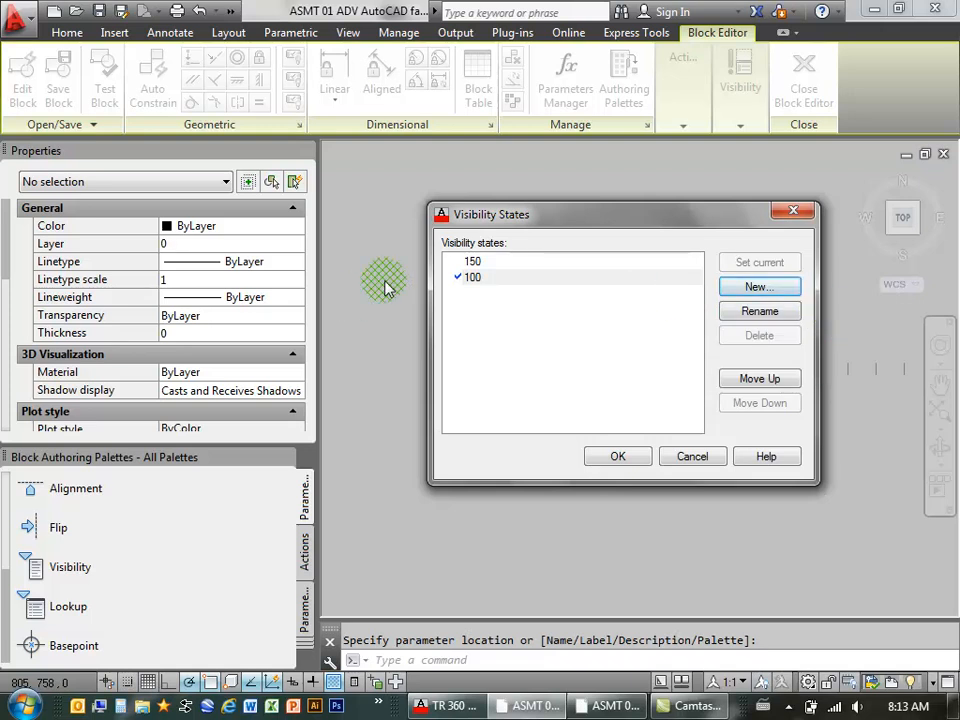
left_click(620, 455)
Step: Hide the blue 150 wall window geometry in visibility state 100
left_click(748, 123)
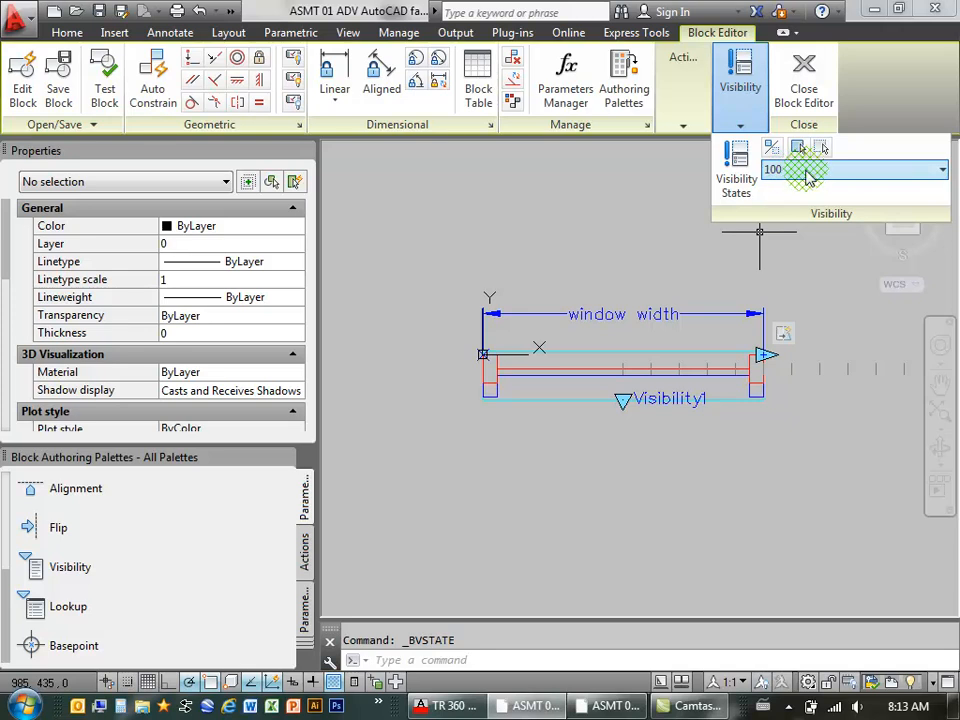
left_click(821, 147)
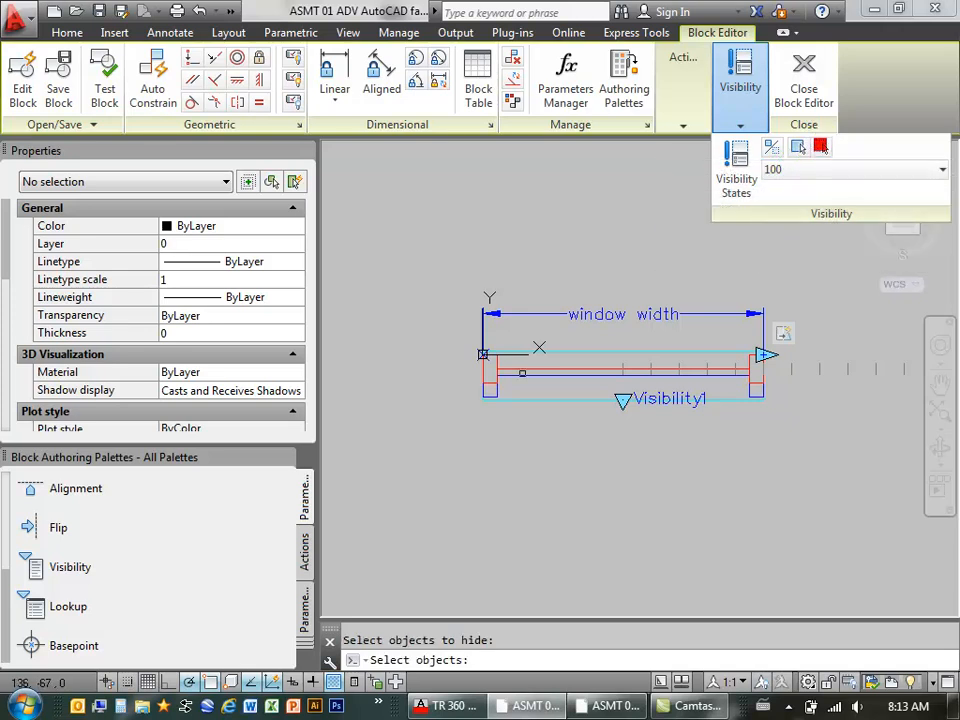
left_click(490, 385)
left_click(750, 388)
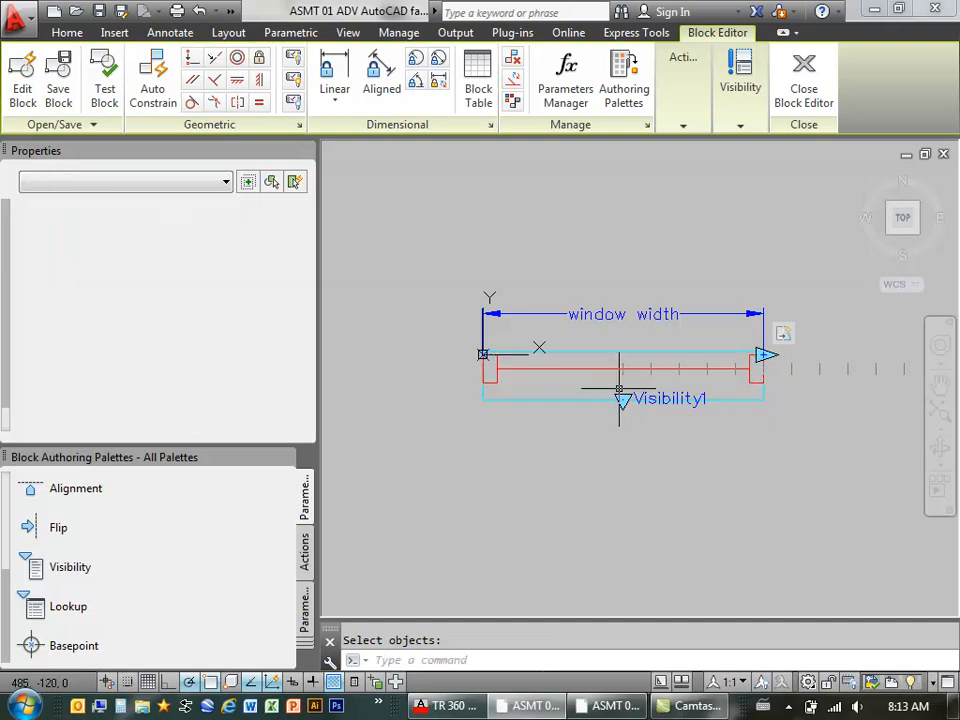
key("Return")
Step: Make 150 the current visibility state of the window block
left_click(748, 122)
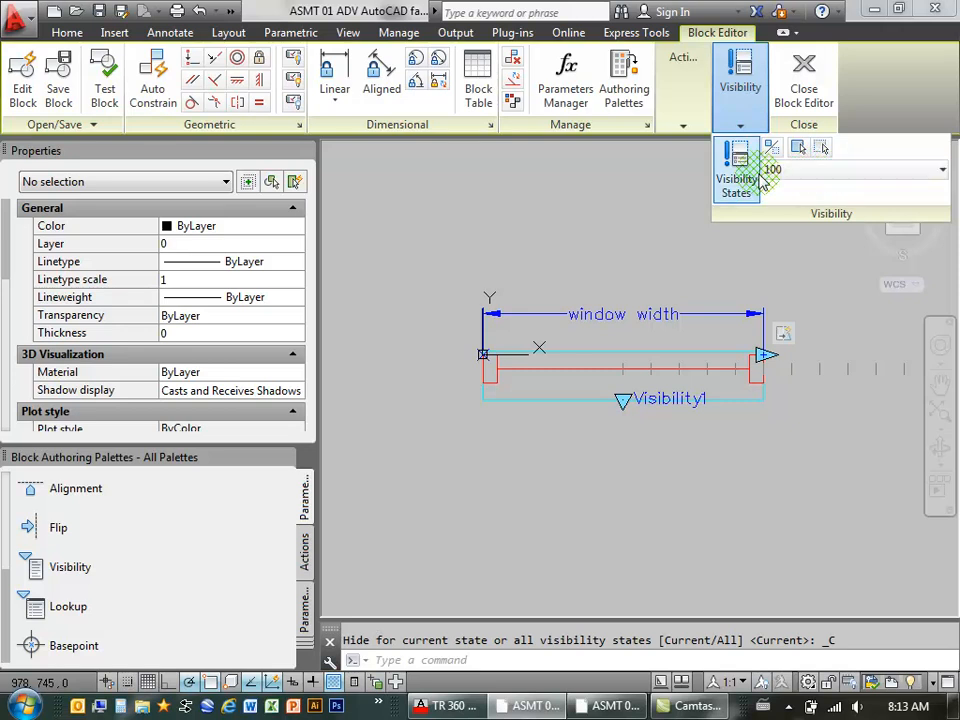
left_click(822, 168)
left_click(798, 192)
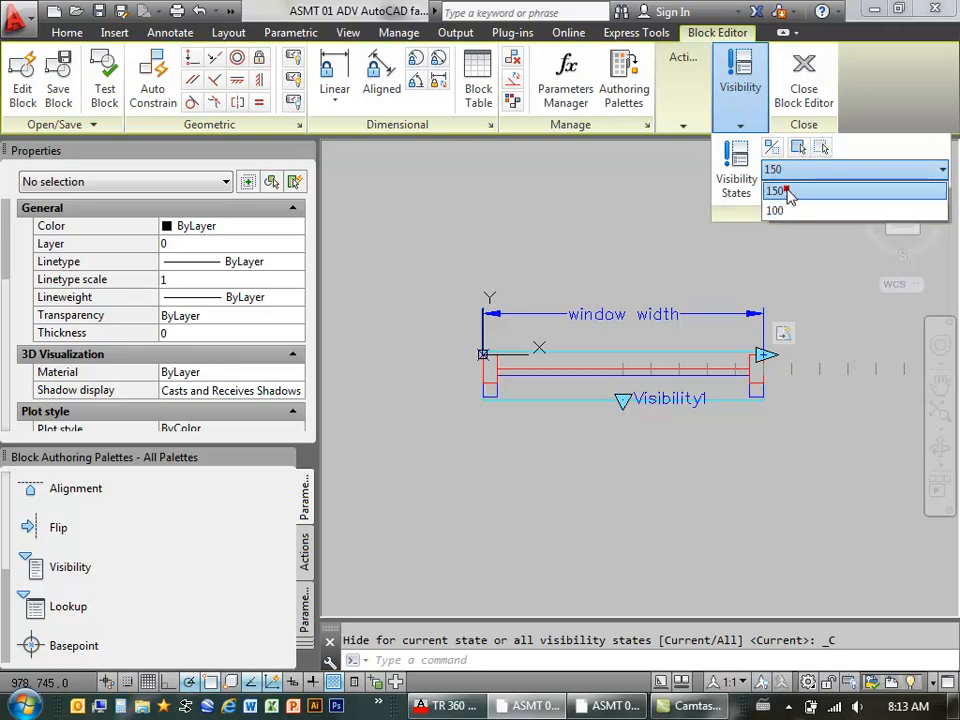
left_click(785, 172)
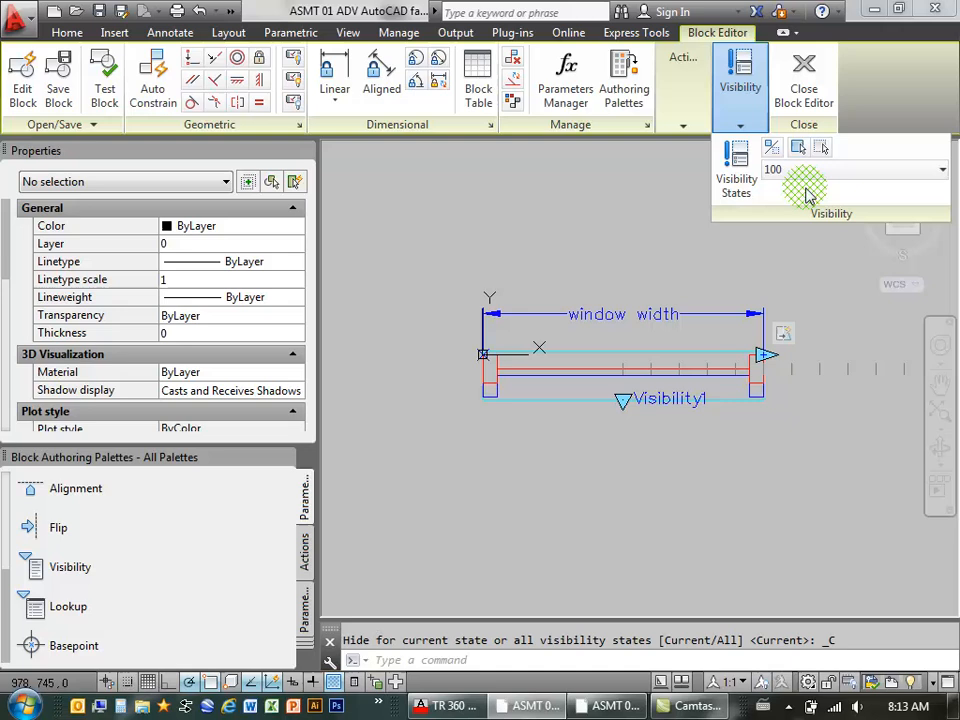
left_click(739, 178)
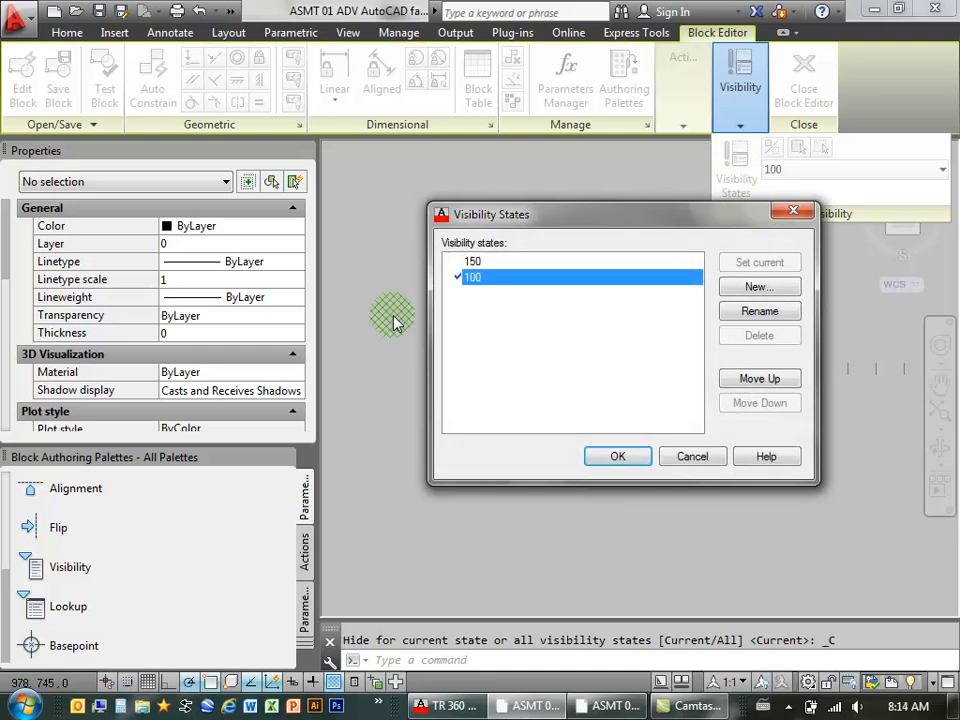
left_click(484, 262)
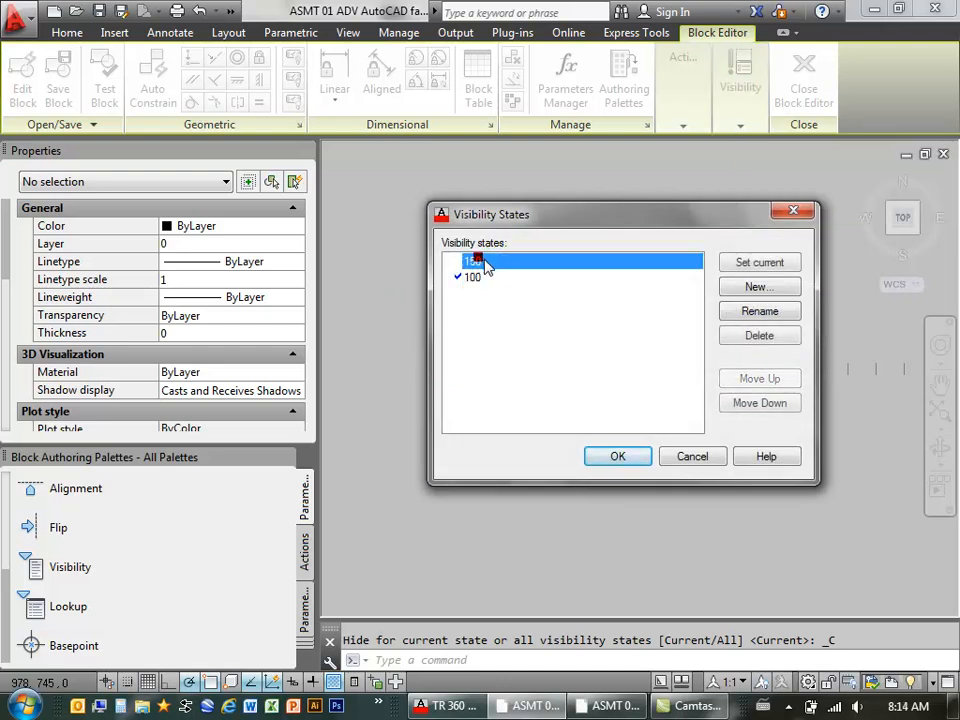
left_click(748, 263)
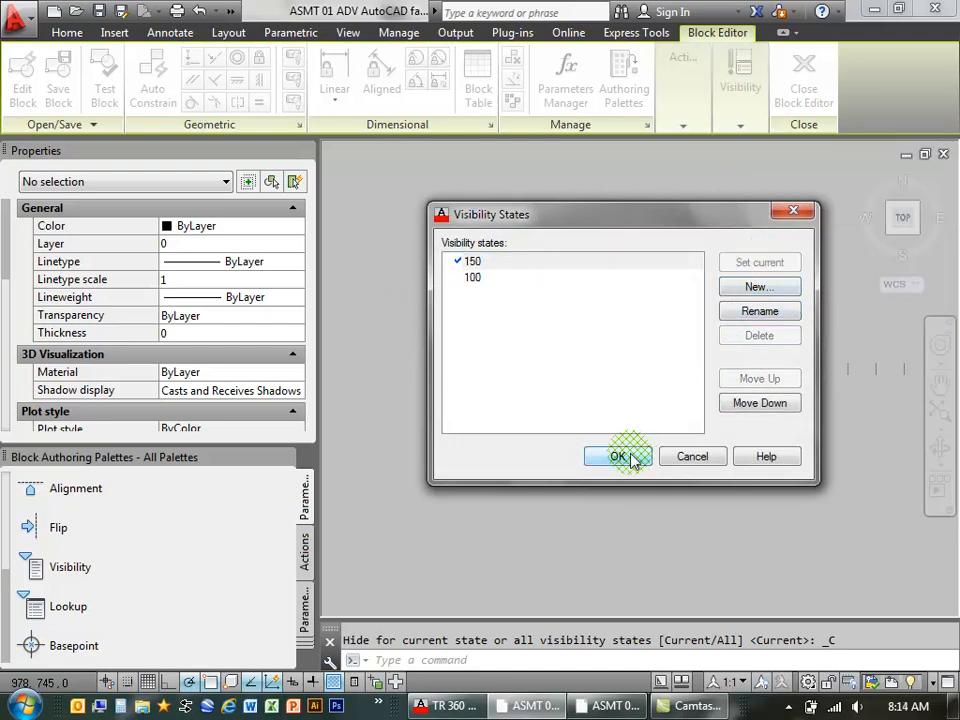
left_click(617, 456)
Step: Hide the red 100 wall window geometry, both end frames and the glass line, in visibility state 150
left_click(740, 126)
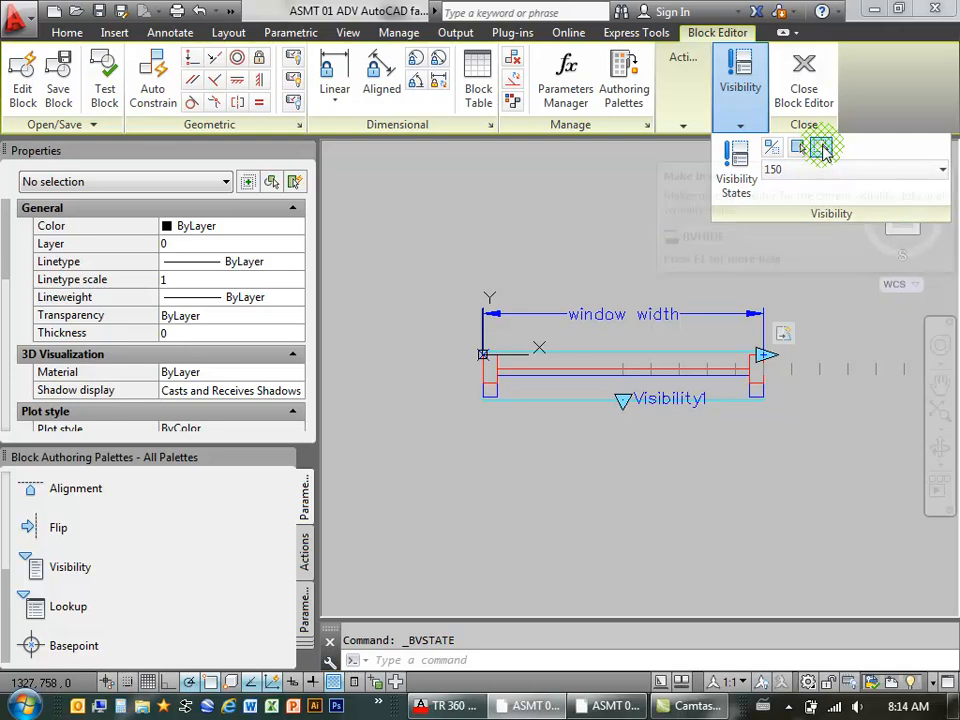
left_click(822, 148)
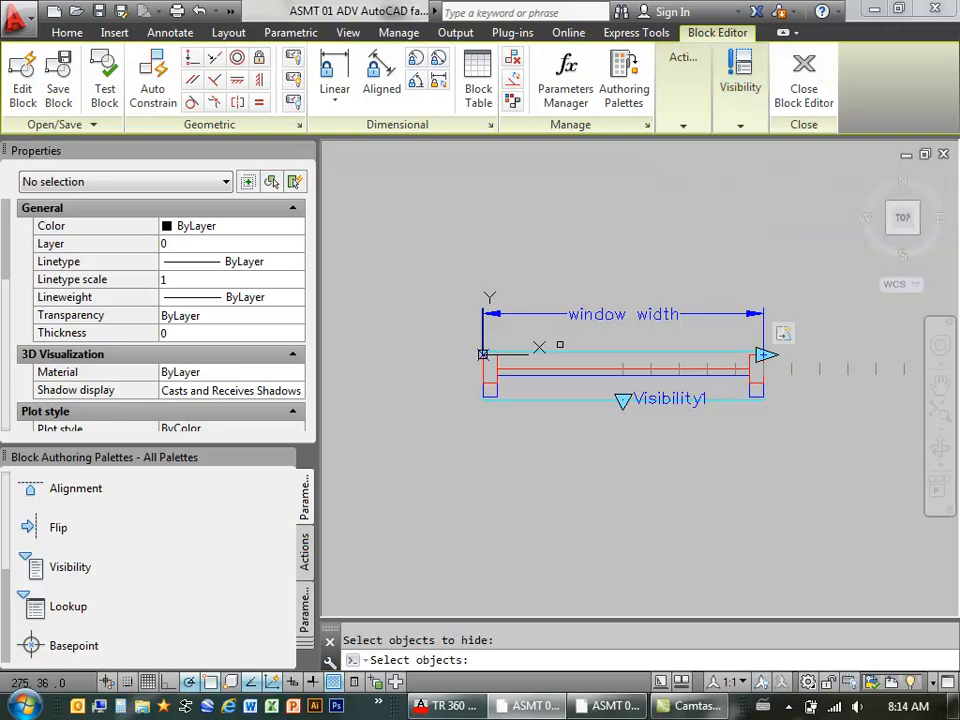
left_click(489, 385)
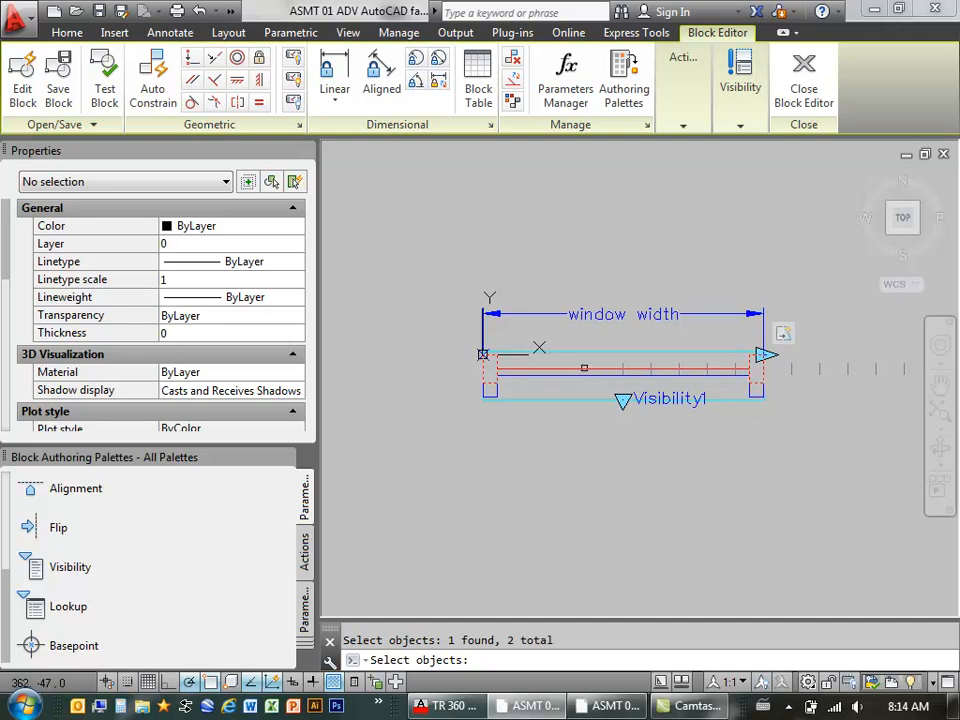
key("Return")
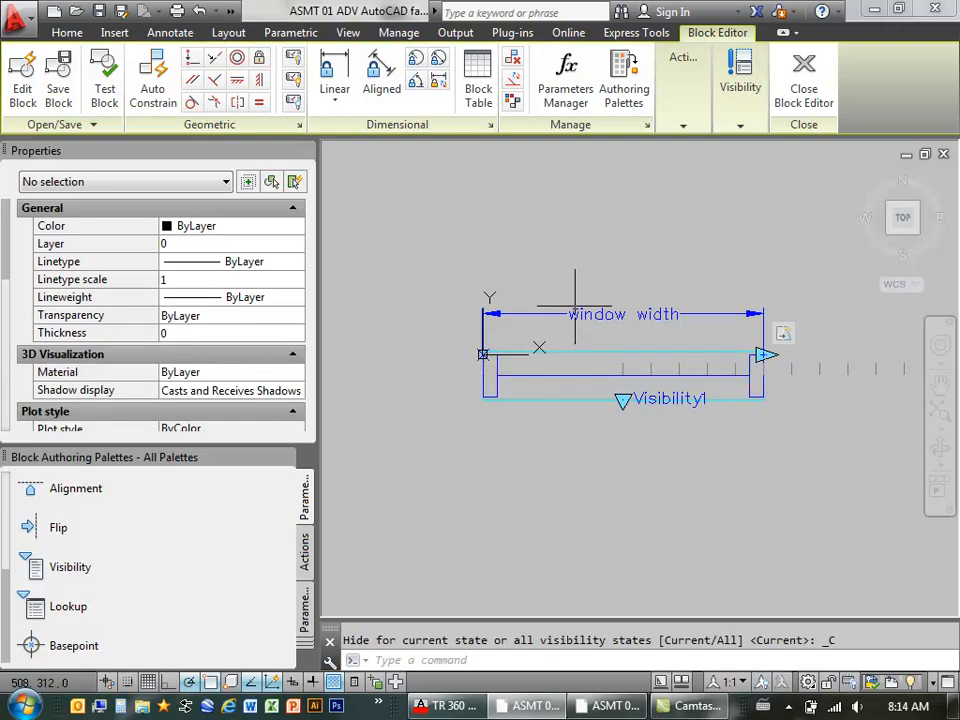
Step: Test the block by shortening the window and switching its visibility between 100 and 150, and close the test window
left_click(104, 82)
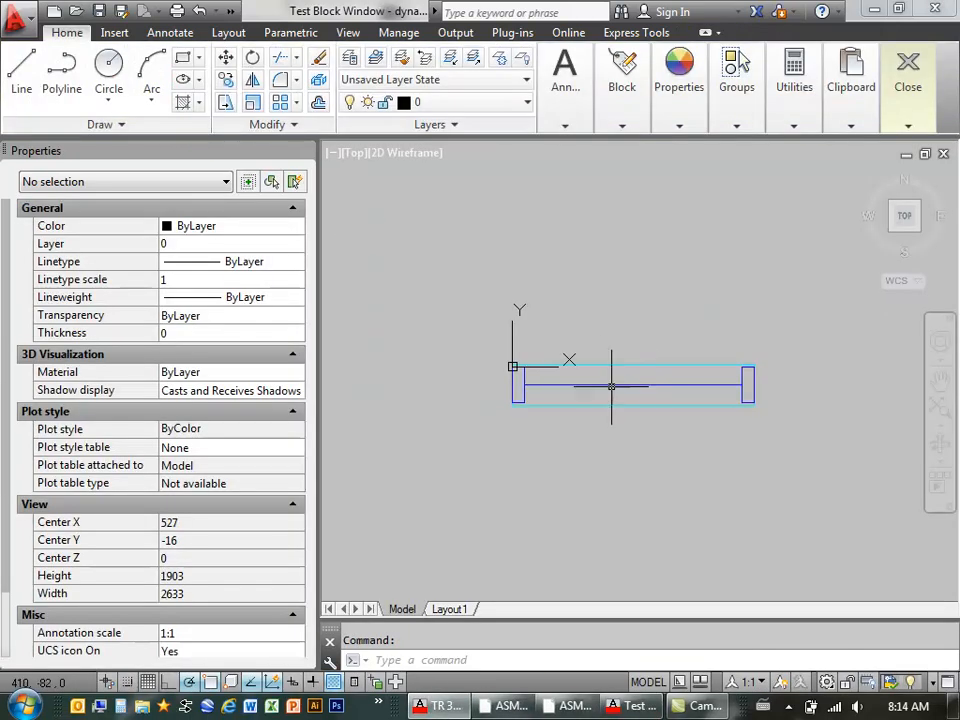
left_click(606, 386)
left_click(754, 367)
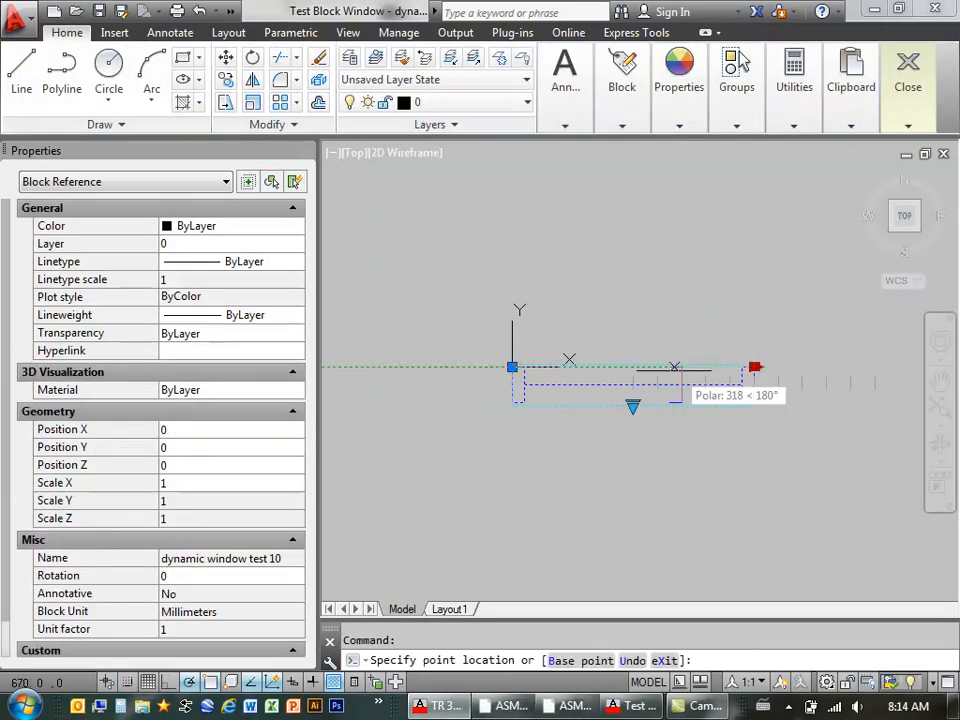
left_click(681, 368)
left_click(633, 406)
left_click(676, 441)
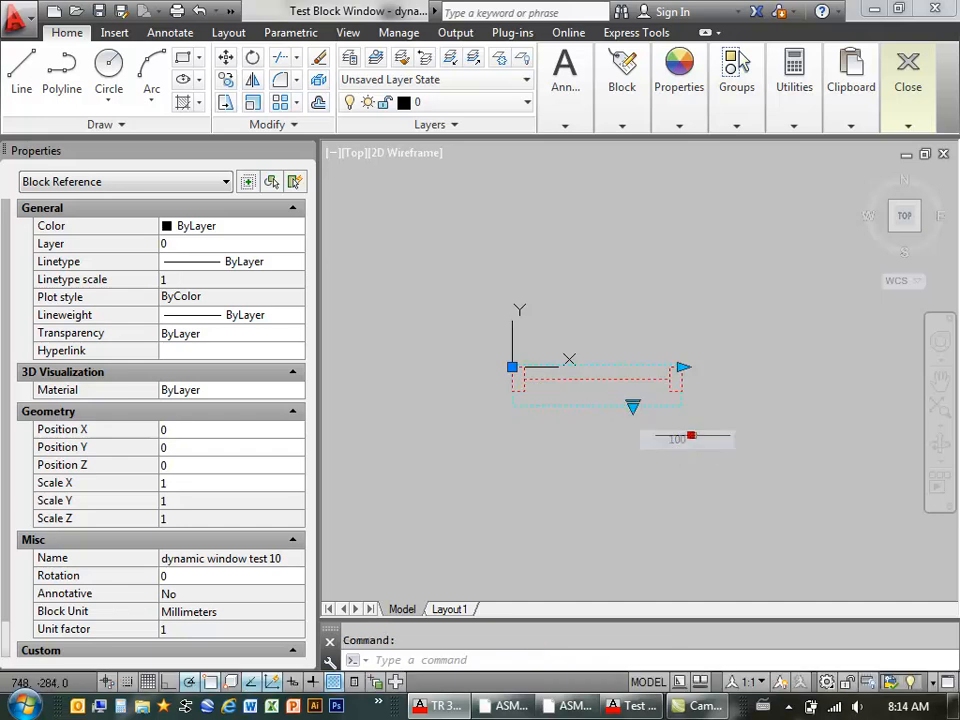
left_click(712, 420)
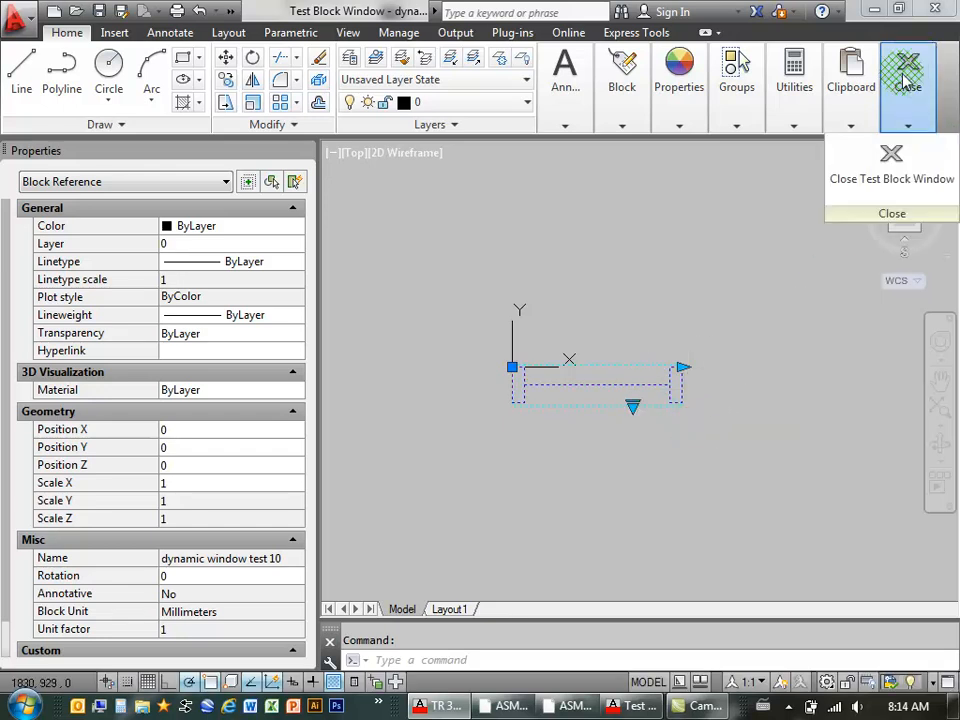
left_click(886, 160)
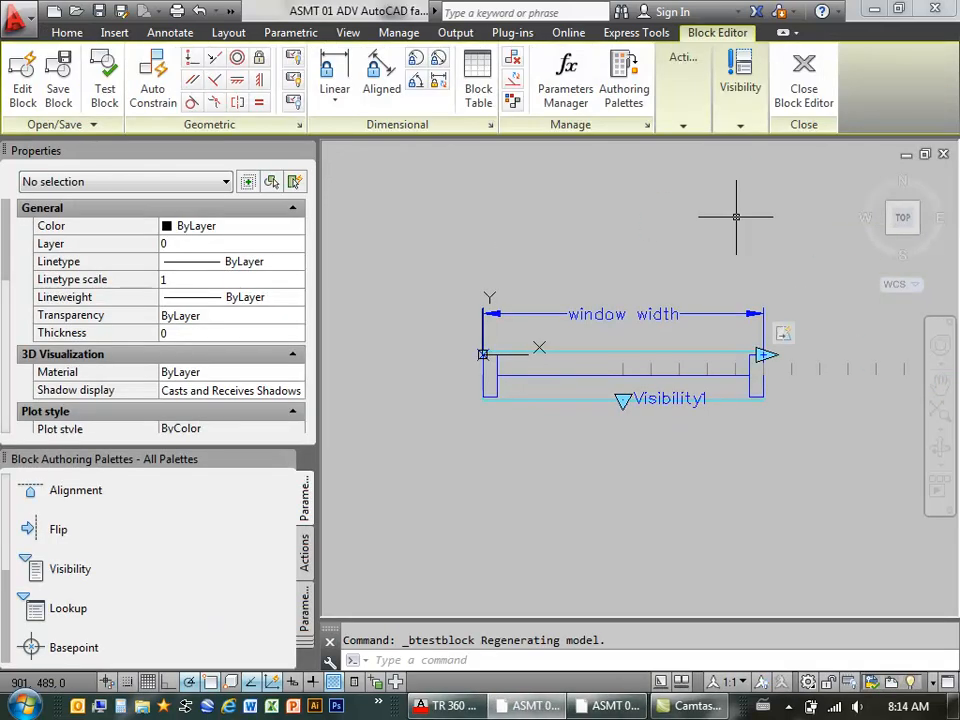
Step: Save the window block definition and close the block editor, accepting the annotation scale notice
left_click(60, 85)
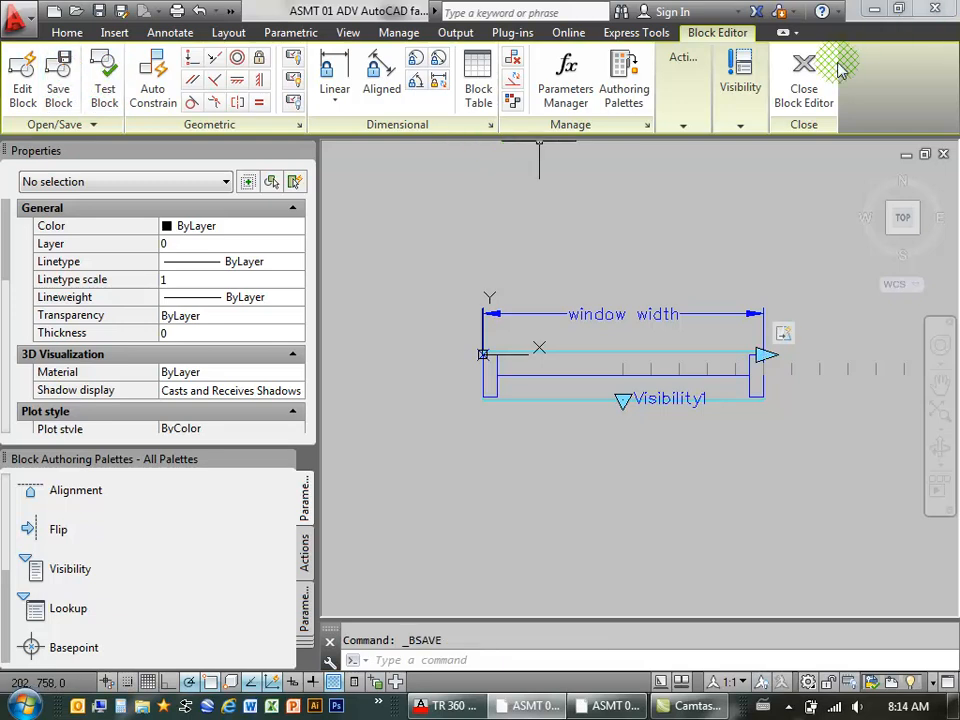
left_click(800, 70)
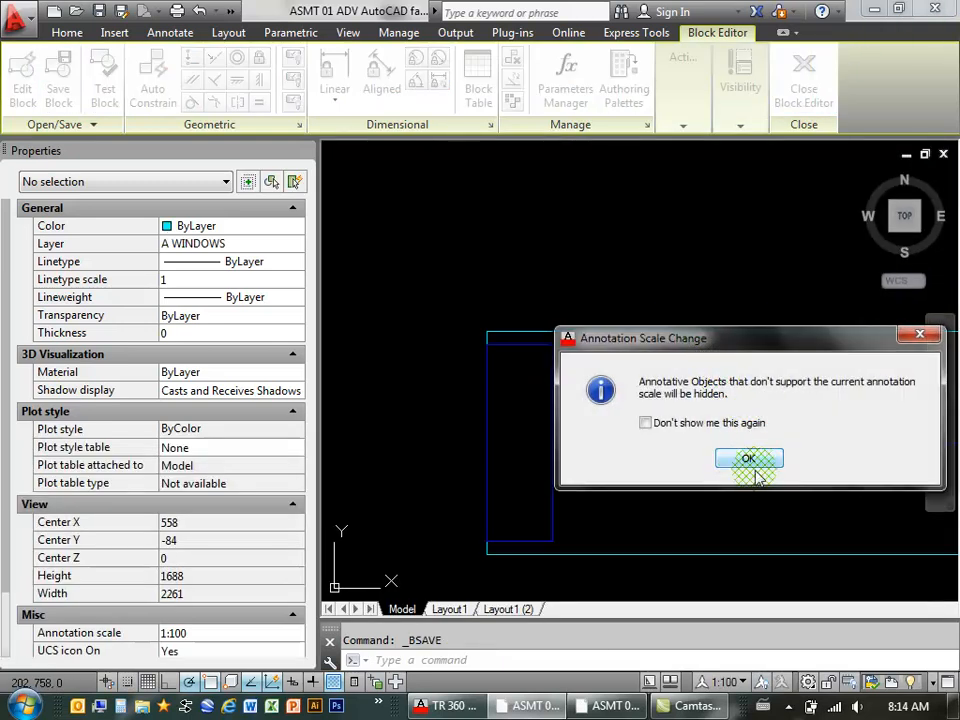
left_click(750, 459)
Step: Try moving the inserted window block by its insertion grip, and place it at about X 22232, Y 10244
scroll(610, 390, "down", 8)
scroll(615, 390, "down", 6)
scroll(632, 390, "up", 2)
left_click(634, 395)
scroll(657, 402, "up", 2)
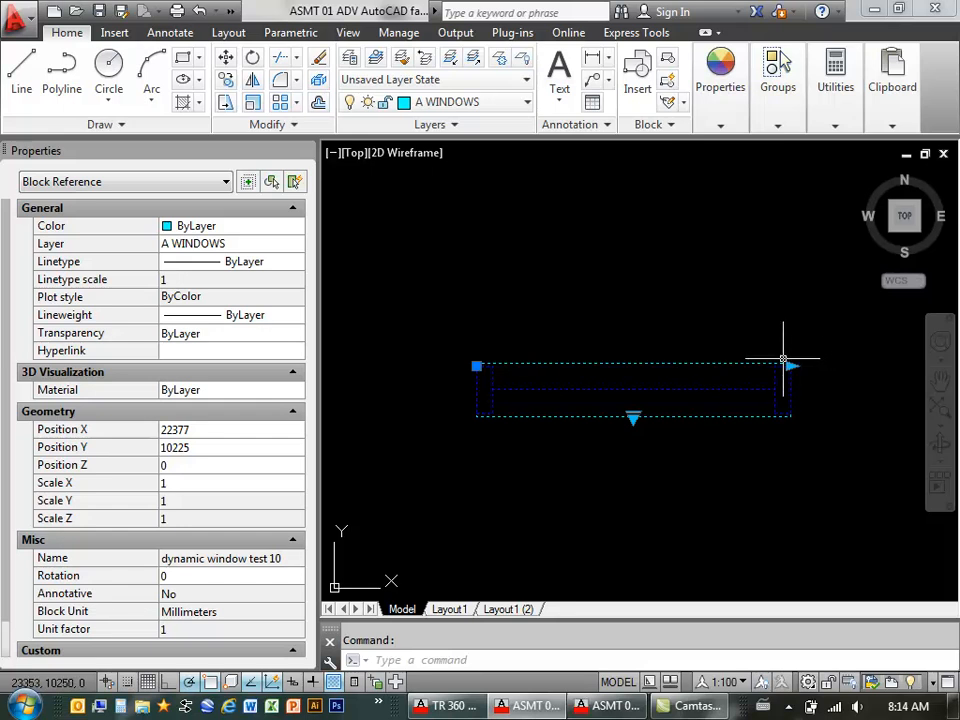
key("Escape")
left_click(716, 366)
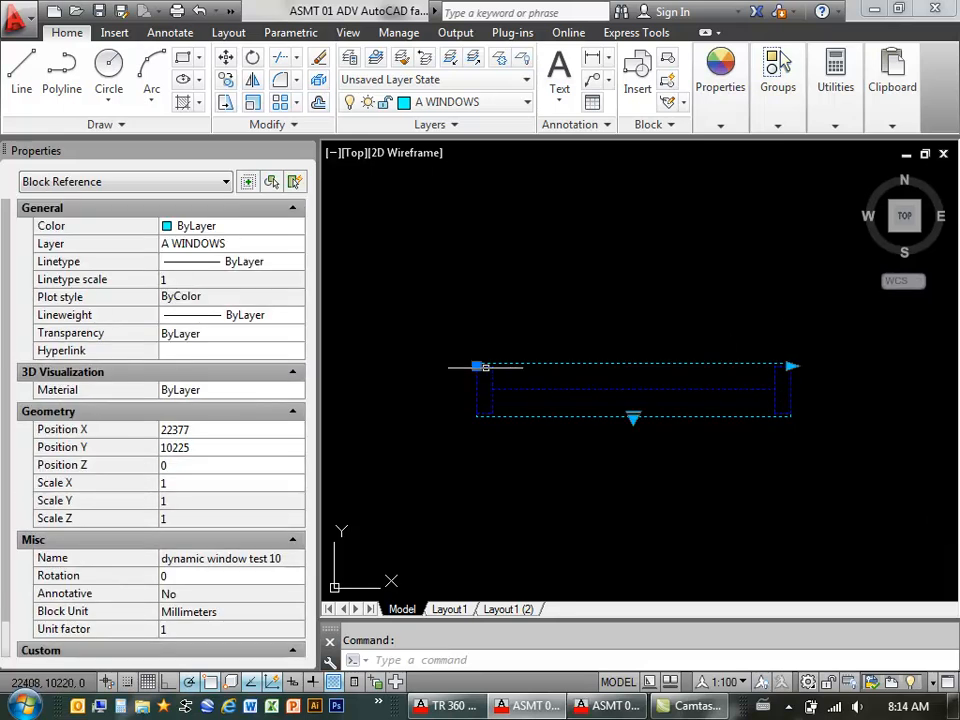
left_click(477, 366)
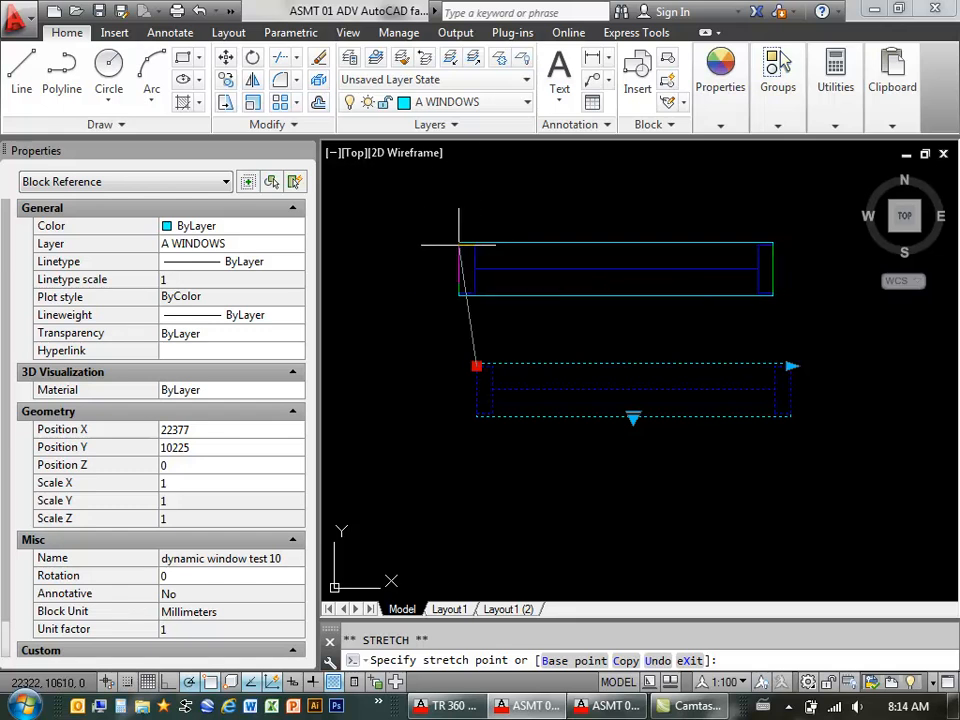
left_click(389, 244)
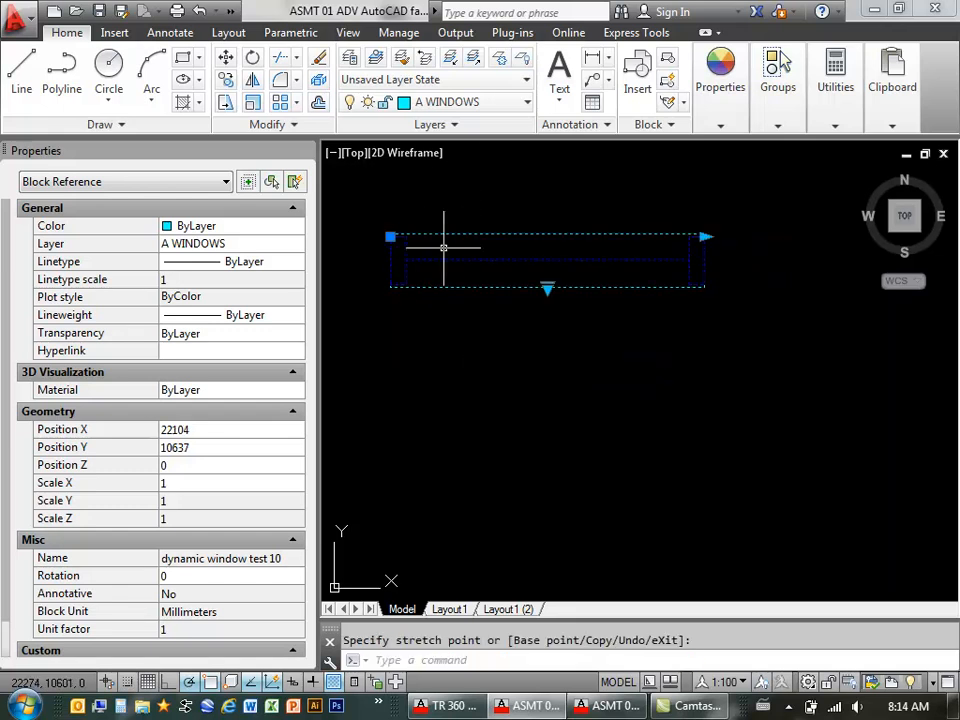
key("Escape")
left_click(404, 244)
left_click(390, 237)
left_click(430, 360)
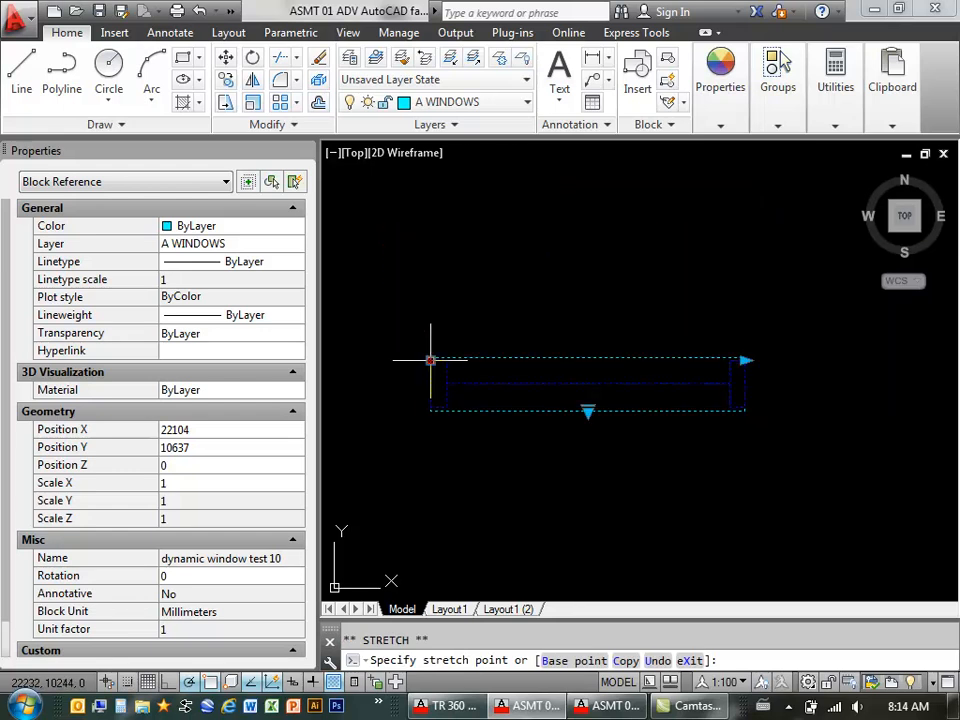
Step: Stretch the inserted window block to a wider listed width and set its visibility state to 100
left_click(745, 360)
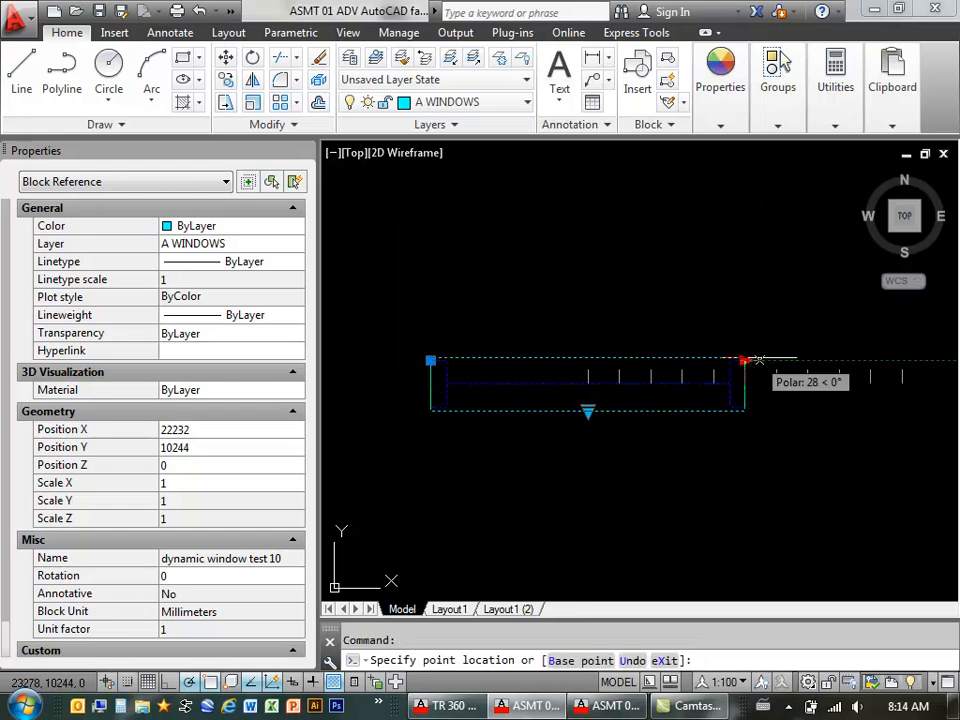
left_click(870, 360)
left_click(588, 411)
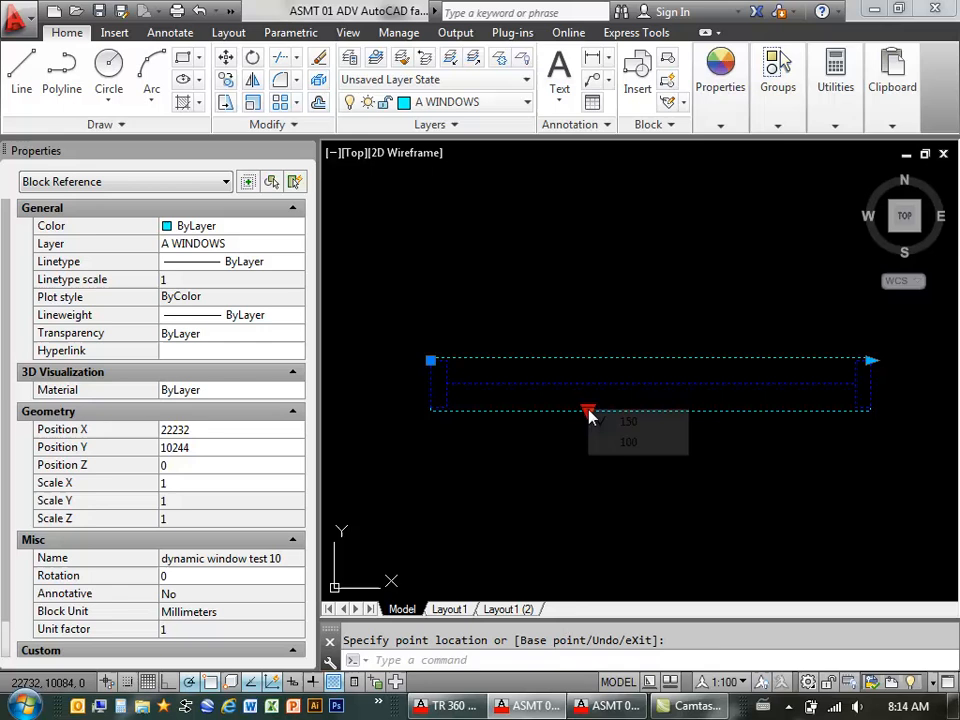
left_click(628, 442)
key("Escape")
Step: Move the window block by its insertion grip onto the wall between Conference and Office 002, at X 14400, Y 9450
scroll(656, 396, "down", 7)
scroll(658, 397, "up", 3)
left_click(641, 388)
scroll(524, 386, "up", 4)
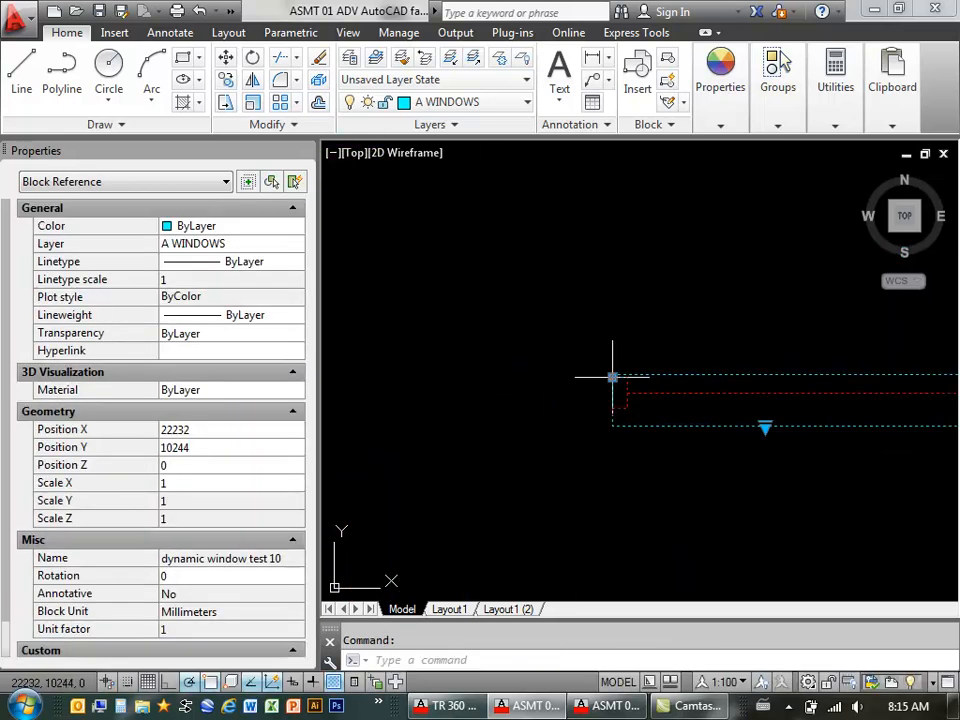
left_click(612, 377)
scroll(735, 375, "down", 5)
scroll(589, 386, "up", 6)
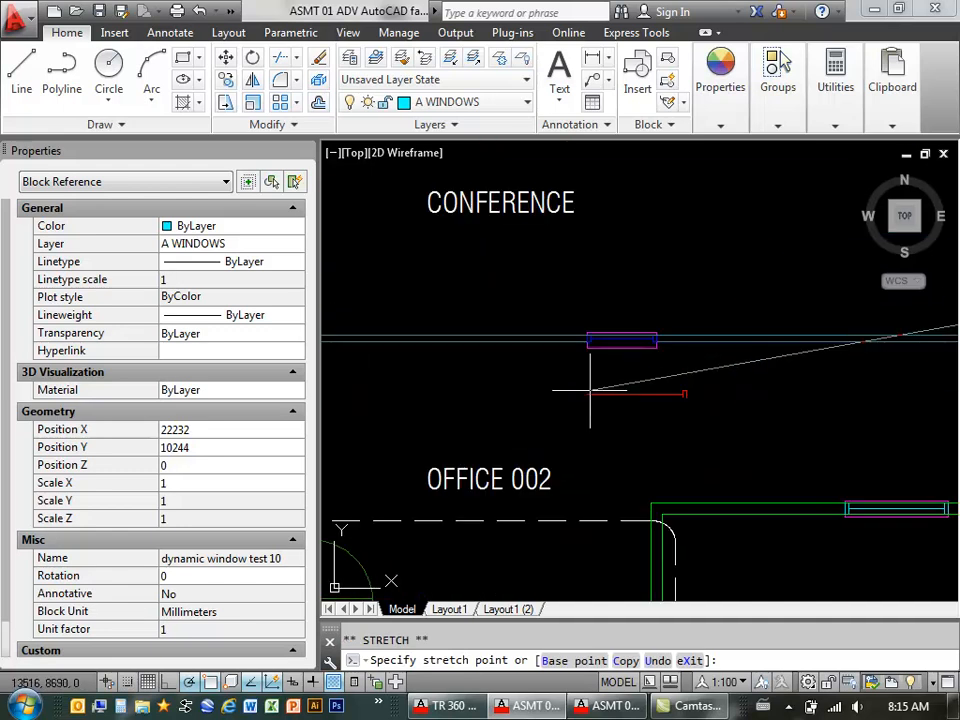
scroll(645, 332, "up", 5)
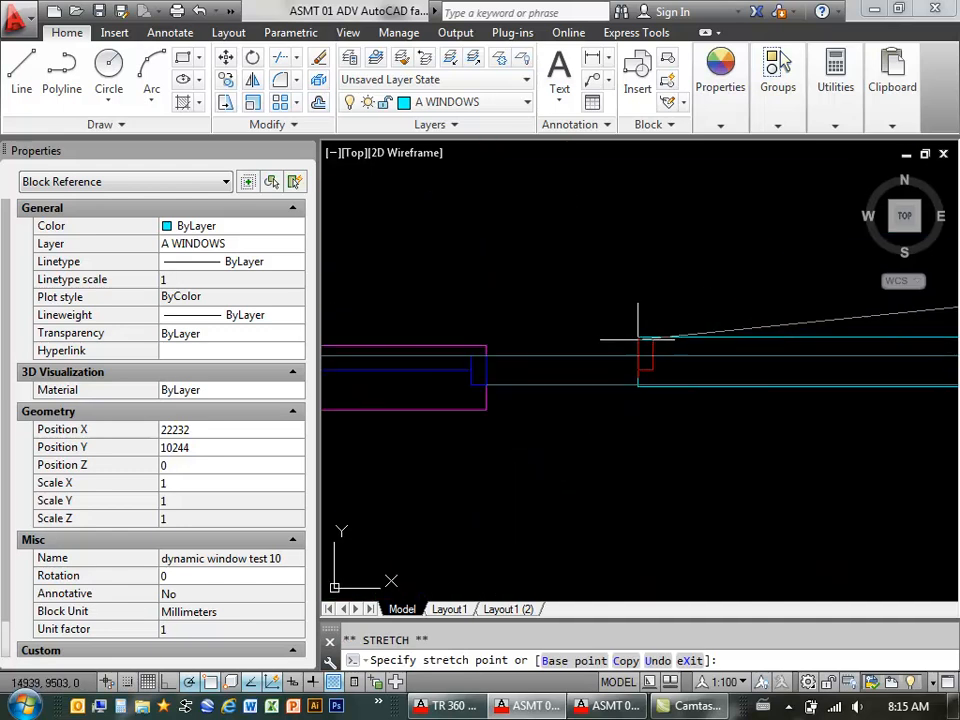
left_click(482, 354)
Step: Slide the window block along the same wall, clear of the neighbouring window, to X 15277, Y 9450
scroll(518, 388, "down", 1)
left_click(486, 370)
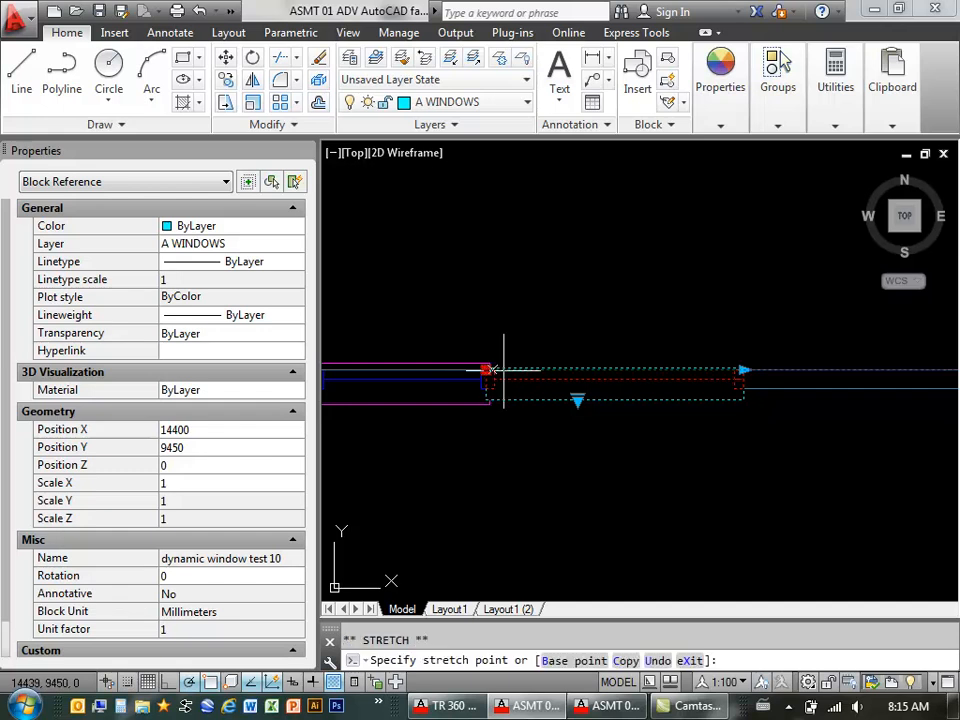
left_click(647, 370)
middle_click_drag(732, 413, 587, 433)
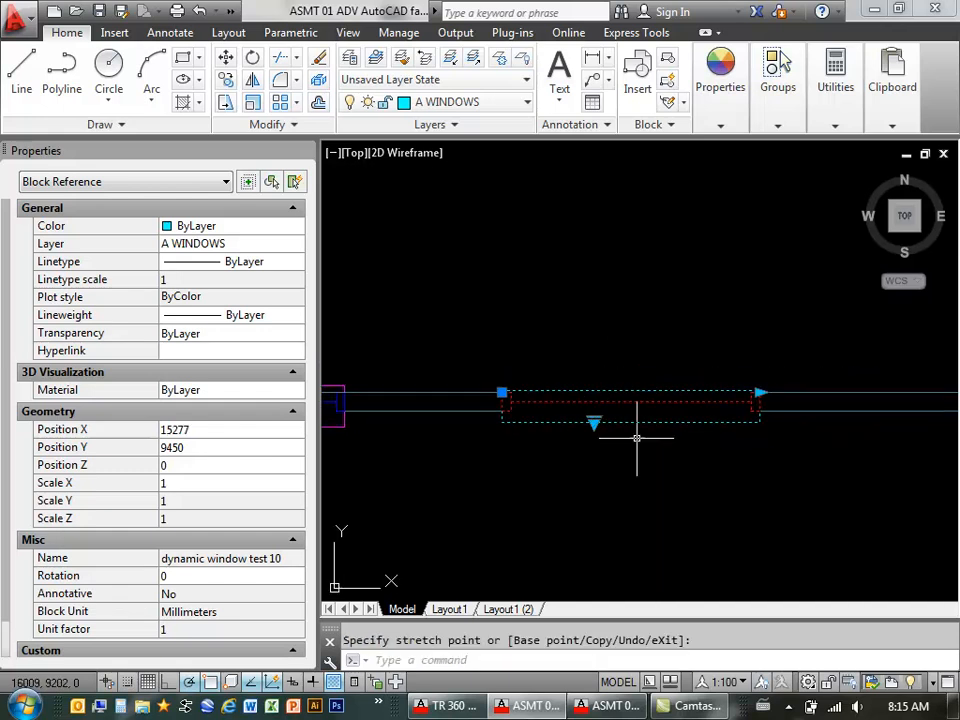
key("Escape")
Step: Shorten the window block to a smaller listed width with its stretch grip and clear the selection
left_click(529, 408)
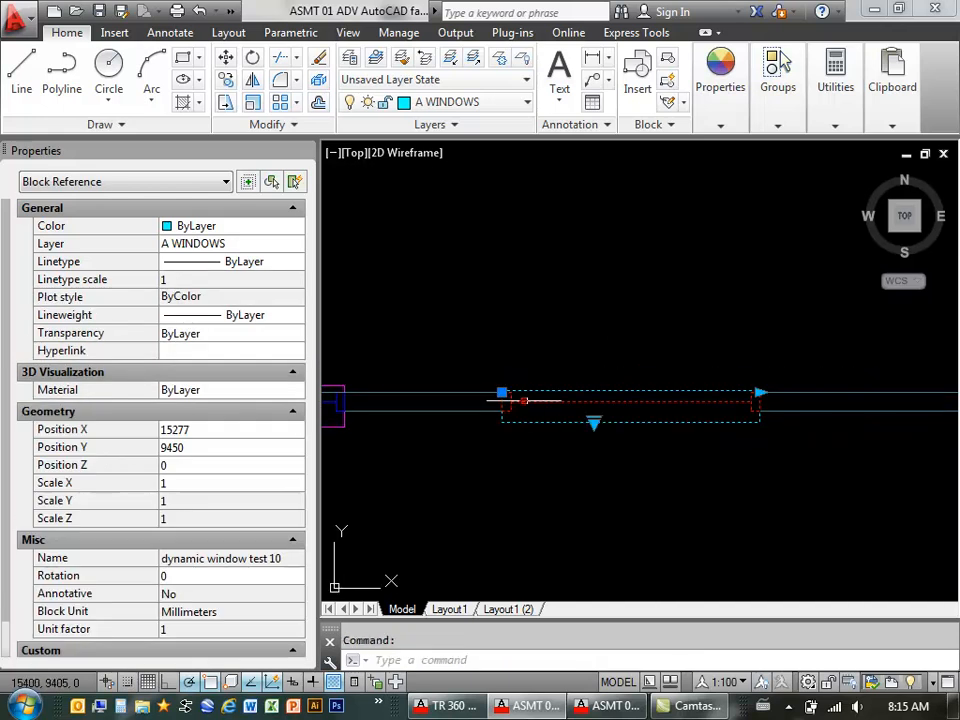
left_click(756, 391)
left_click(692, 405)
key("Escape")
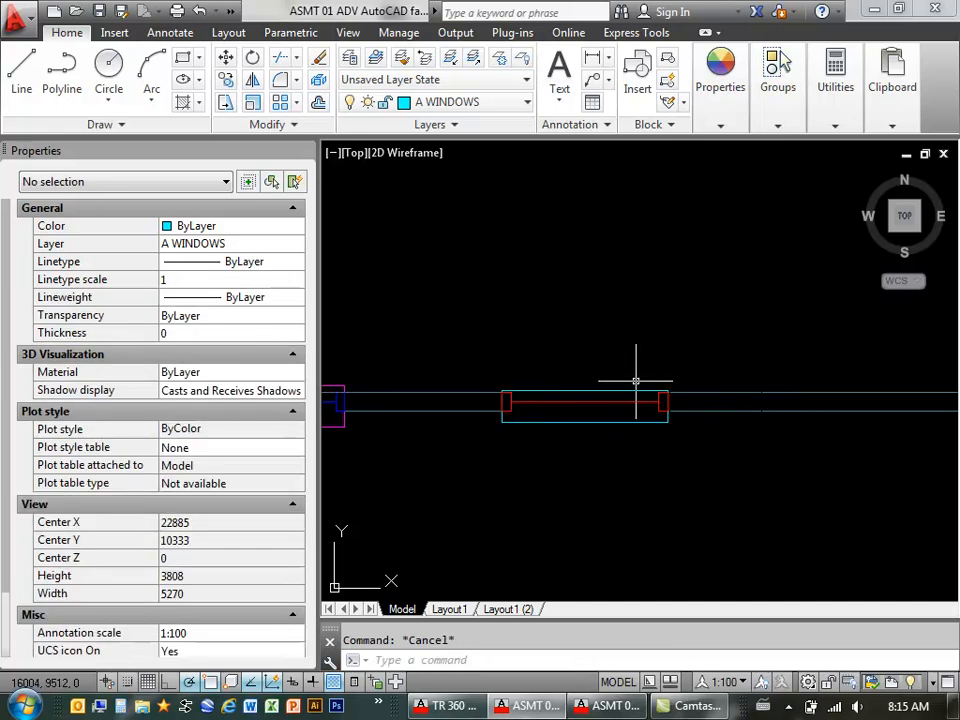
Step: Copy the window block from its insertion corner to the thicker wall above the Conference room, at X 15277, Y 13500
type("cp")
key("Return")
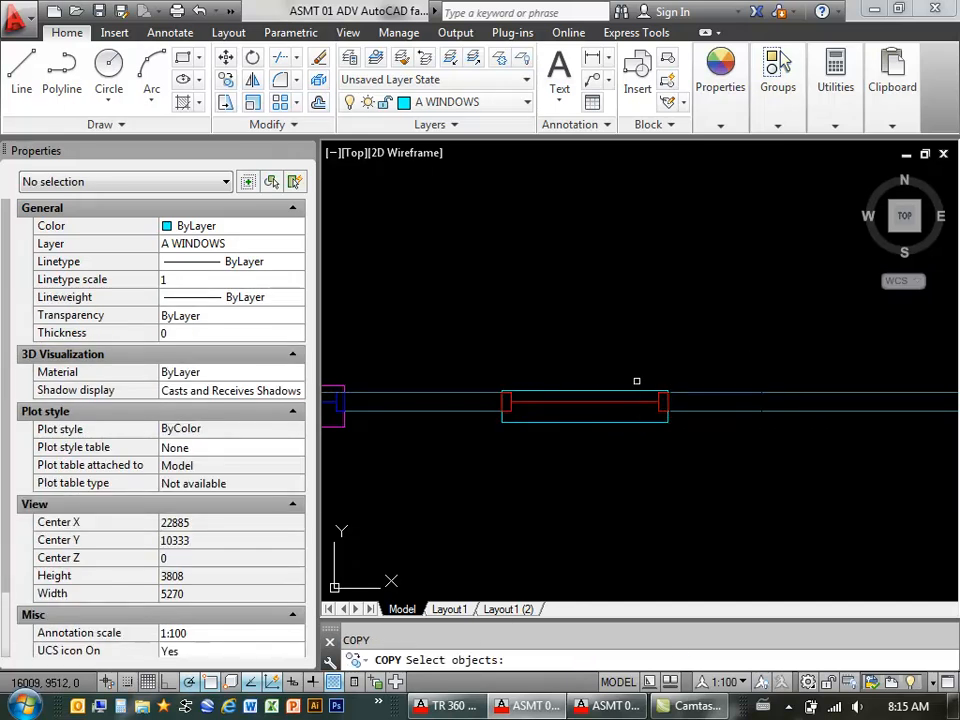
key("Return")
scroll(515, 390, "up", 6)
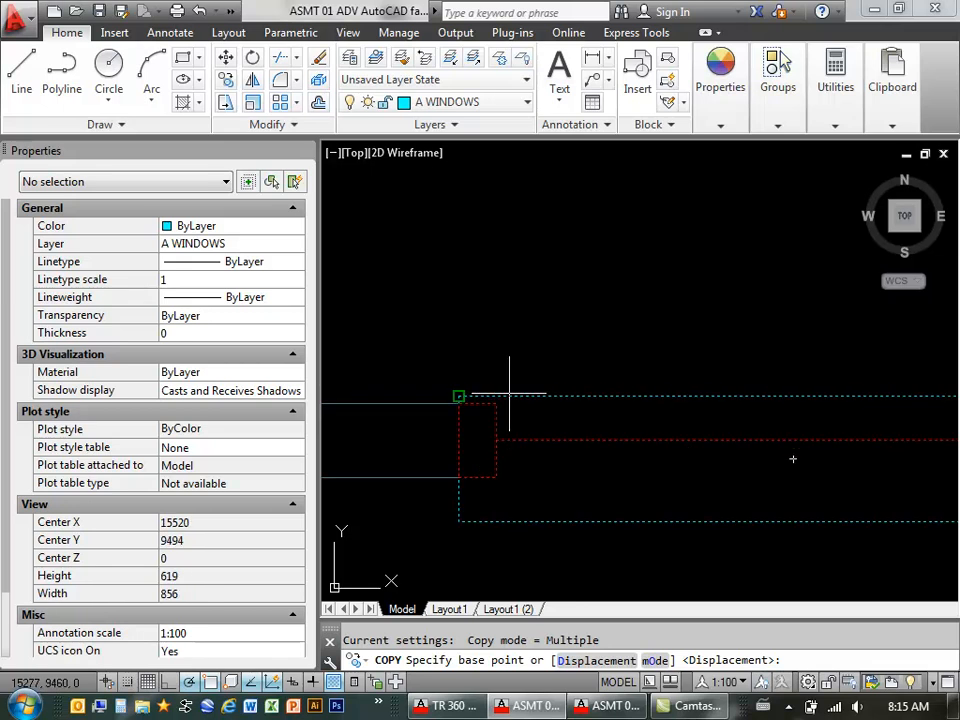
left_click(458, 403)
scroll(514, 461, "down", 5)
scroll(514, 300, "up", 4)
left_click(524, 265)
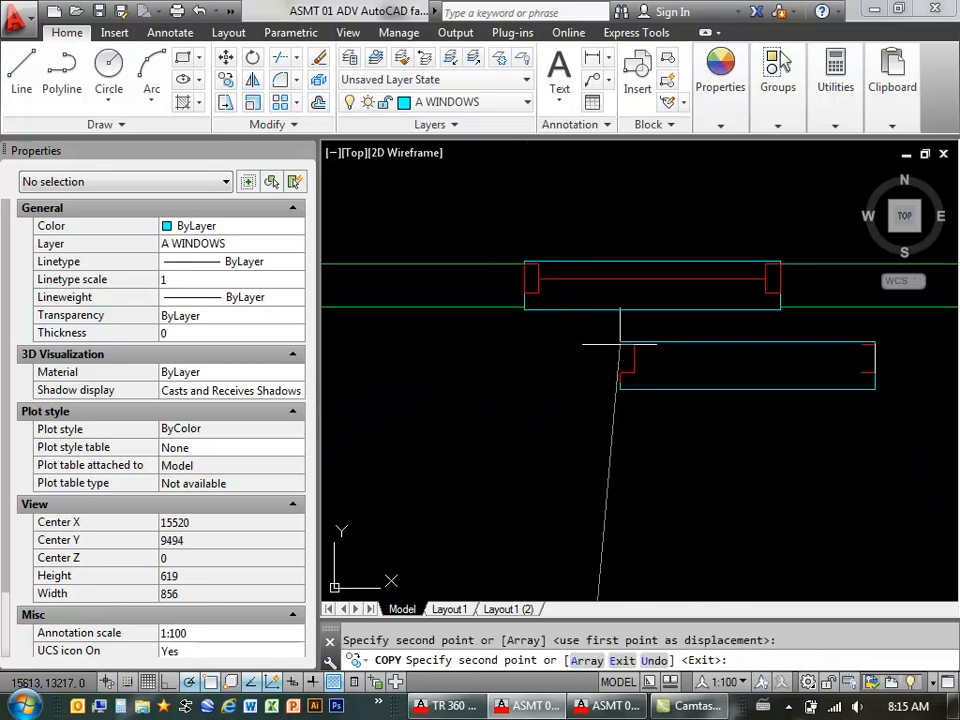
key("Escape")
Step: Set the copied window's visibility state to 150 to suit the thicker wall and clear the selection
left_click(610, 278)
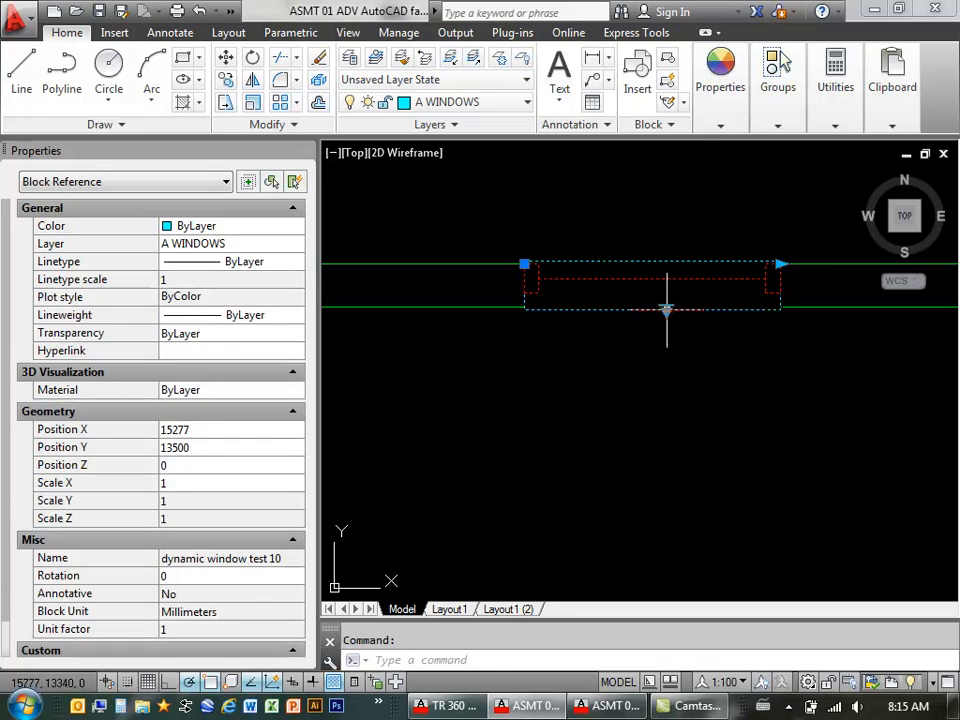
left_click(666, 309)
left_click(720, 325)
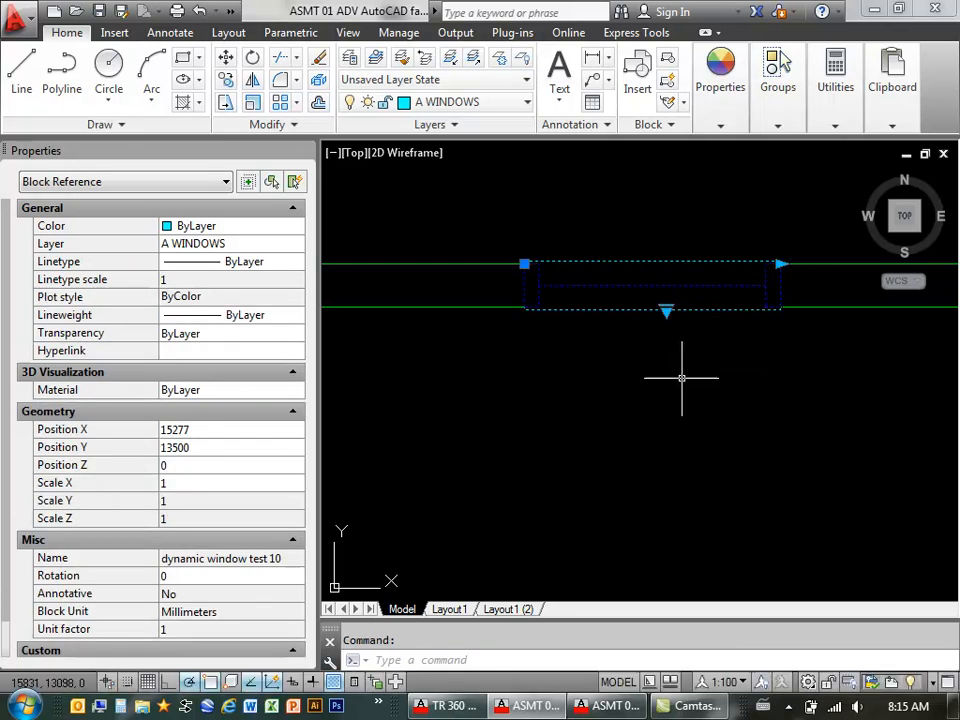
key("Escape")
Step: Turn the wipeout frames off with the Wipeout command's Frames option and view both windows in the plan
middle_click_drag(648, 352, 605, 389)
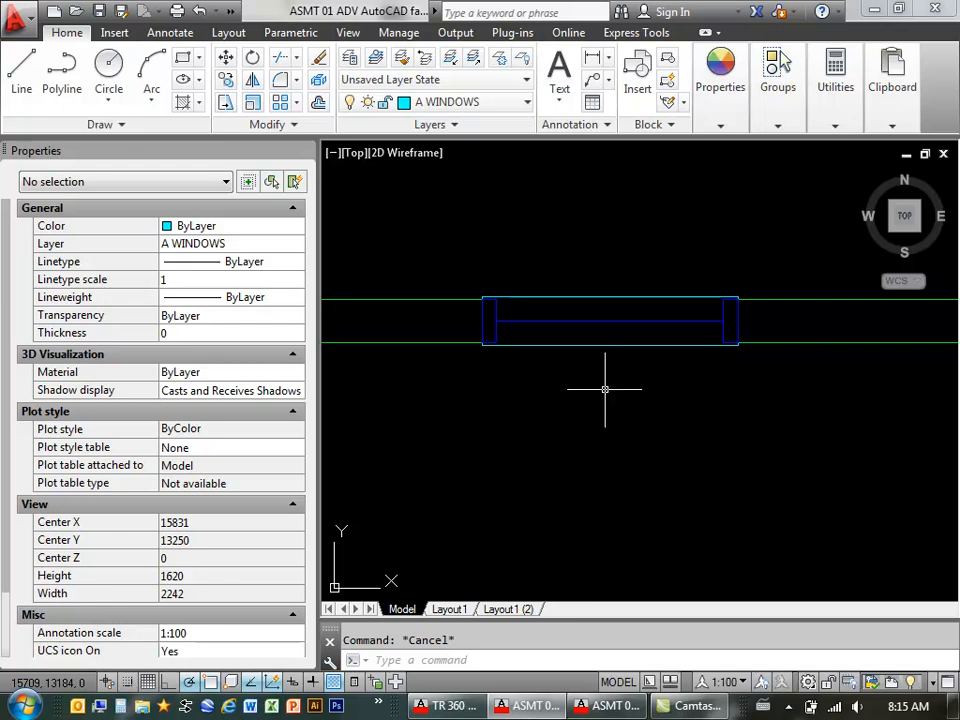
type("wipeout")
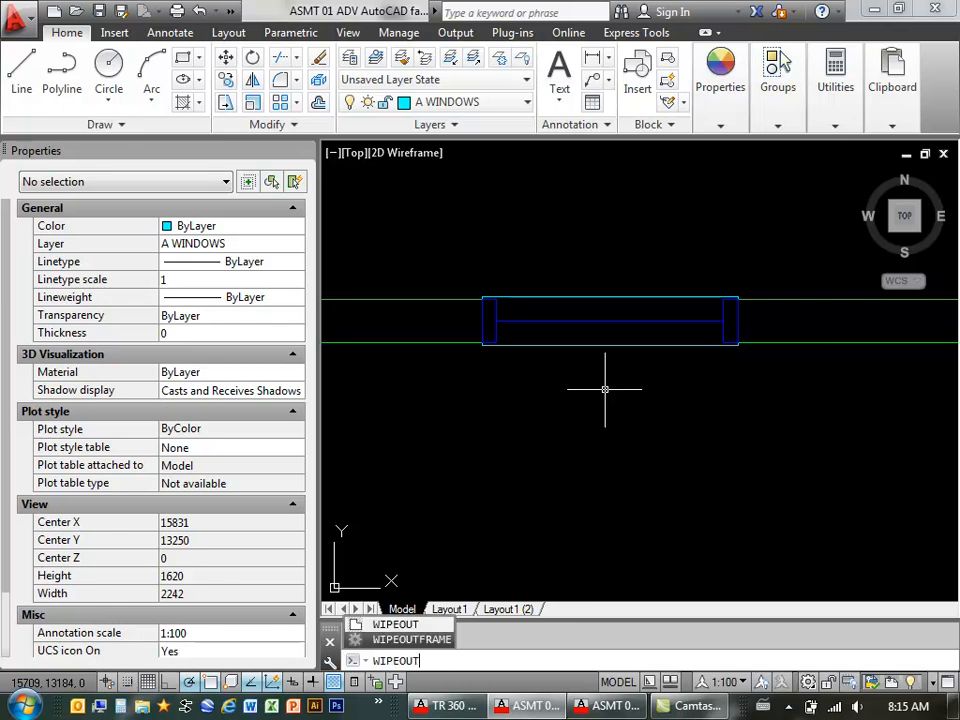
key("Return")
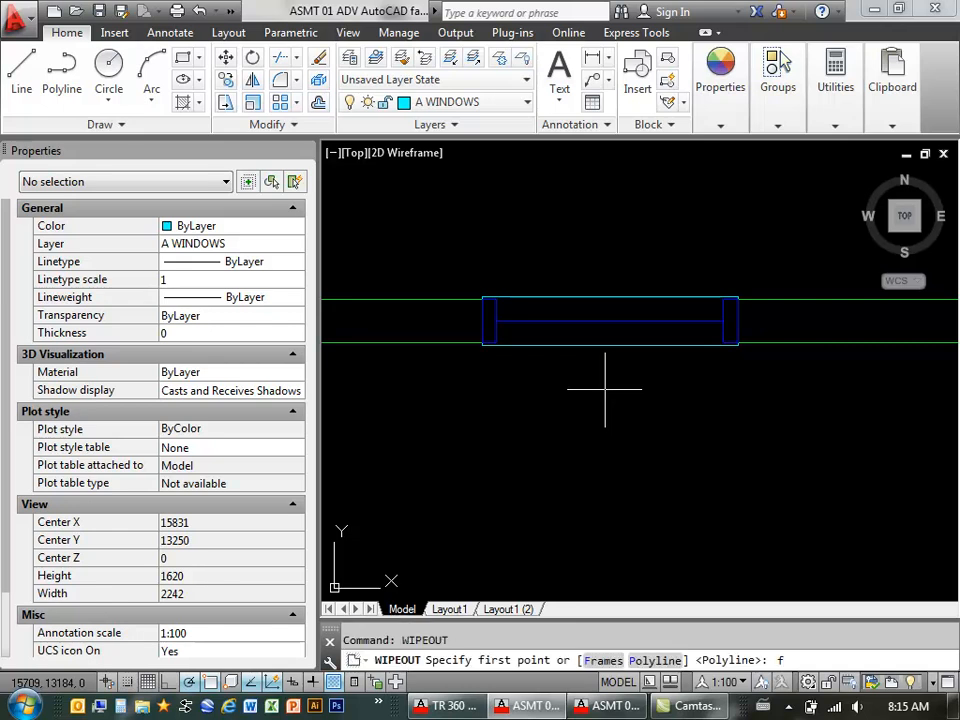
type("f")
key("Return")
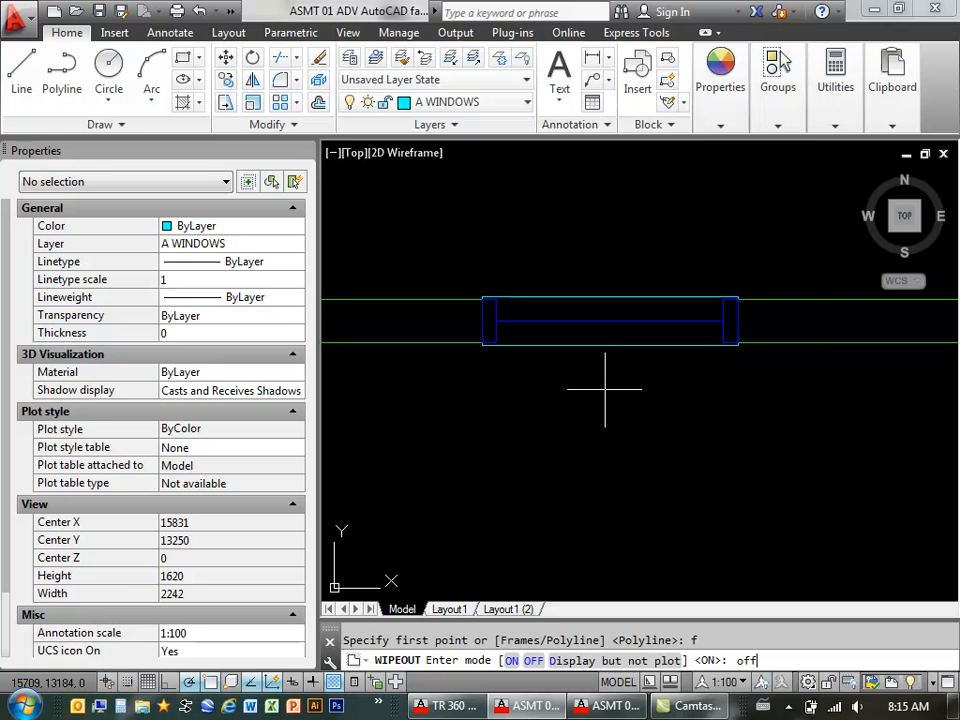
key("Return")
scroll(628, 272, "down", 6)
mouse_move(628, 272)
middle_mouse_down()
mouse_move(619, 378)
mouse_move(630, 505)
mouse_move(654, 392)
middle_mouse_up()
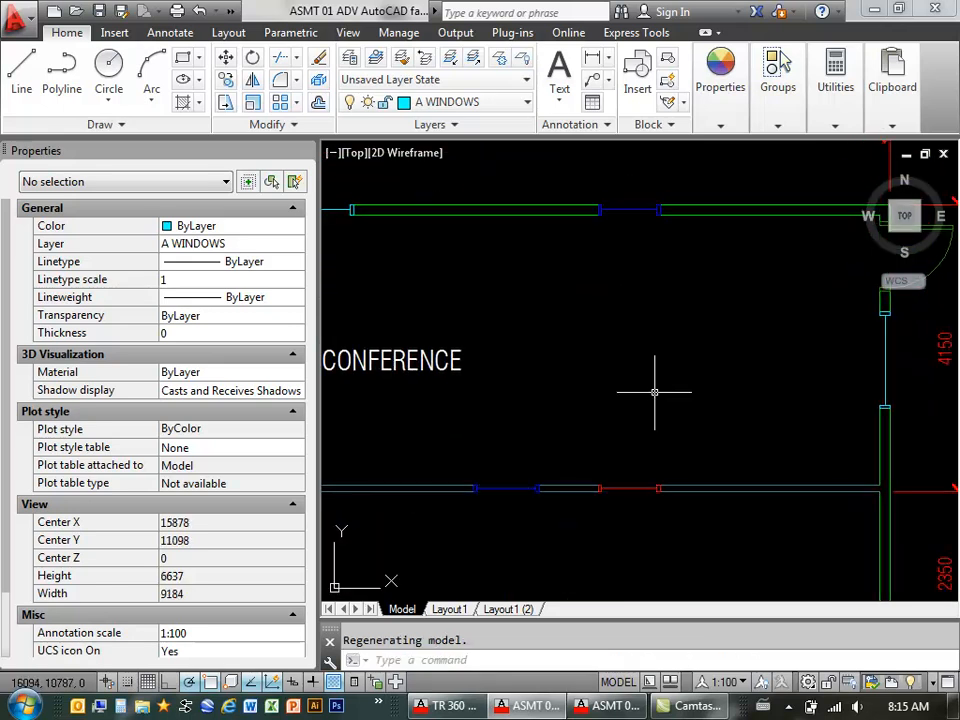